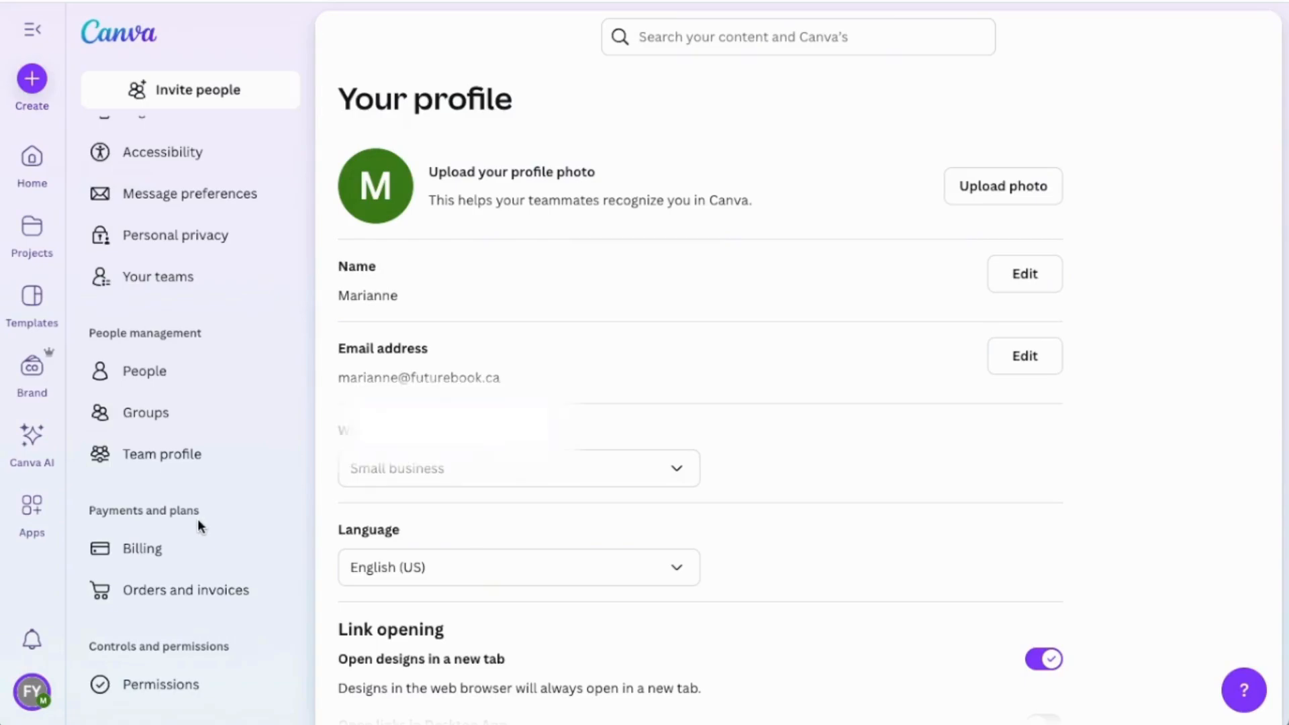
Start a new team named FutureBook Yearbook Team from the billing settings, review its domain joining options, and discard it.
{"action": "left_click", "coordinate": [190, 553]}
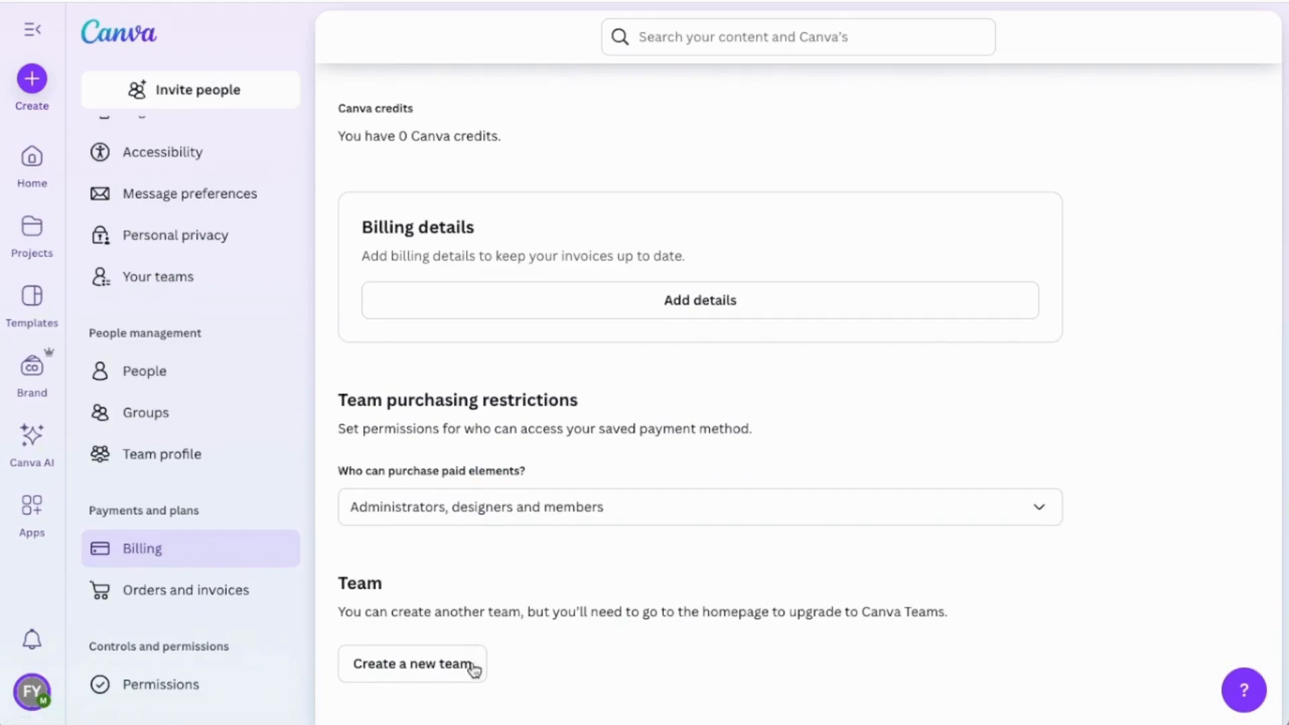
{"action": "left_click", "coordinate": [414, 668]}
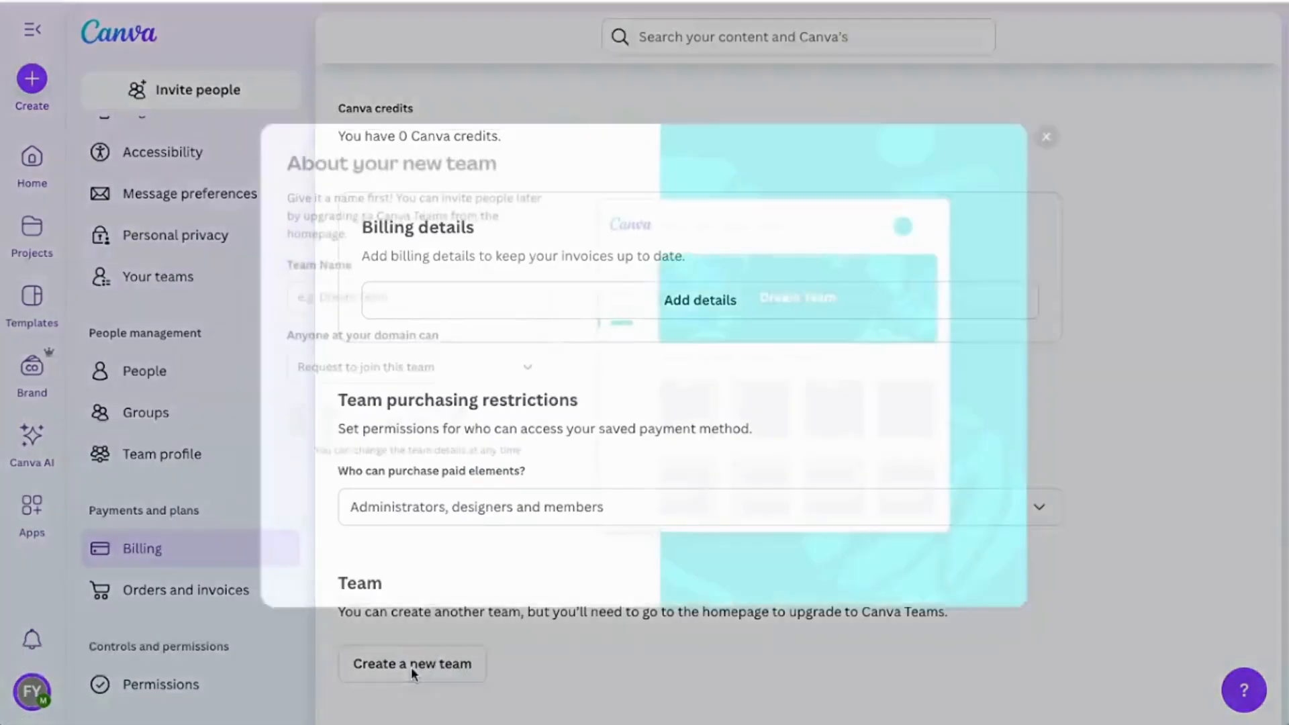
{"action": "left_click", "coordinate": [325, 288]}
{"action": "type", "text": "Fu"}
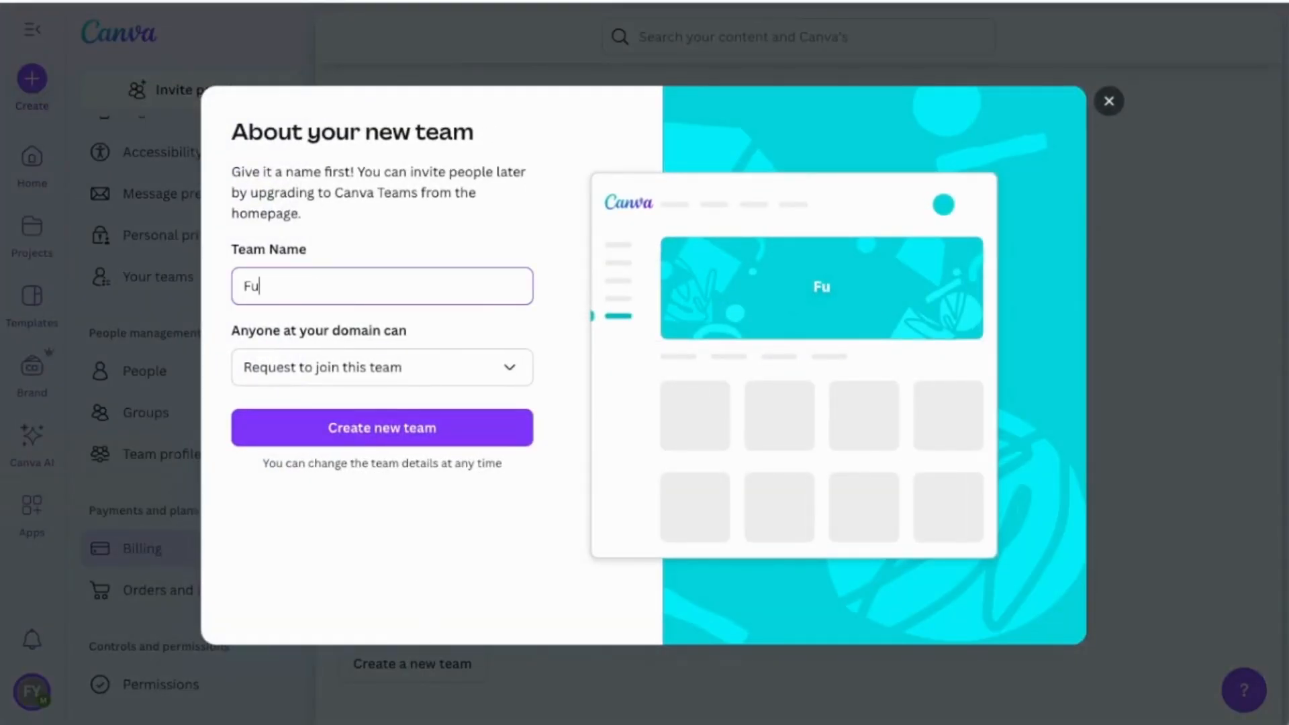
{"action": "type", "text": "tureBook Yearbook Team"}
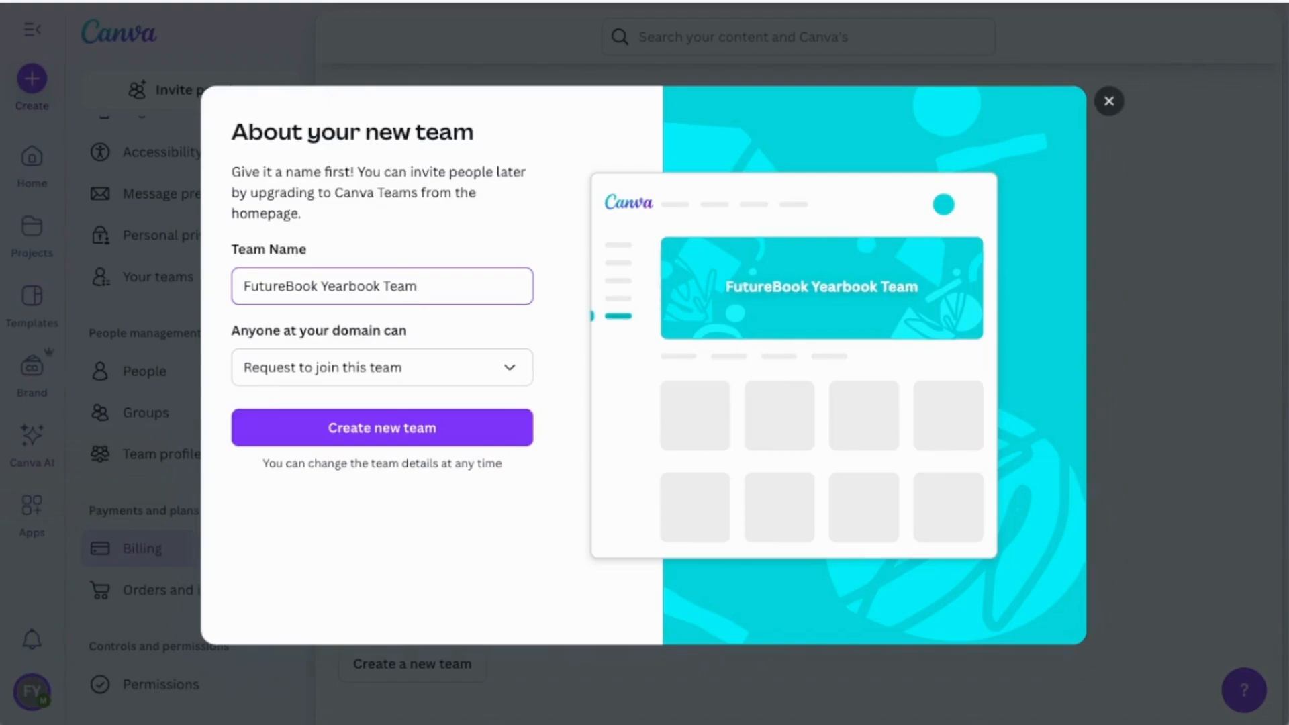
{"action": "left_click", "coordinate": [521, 376]}
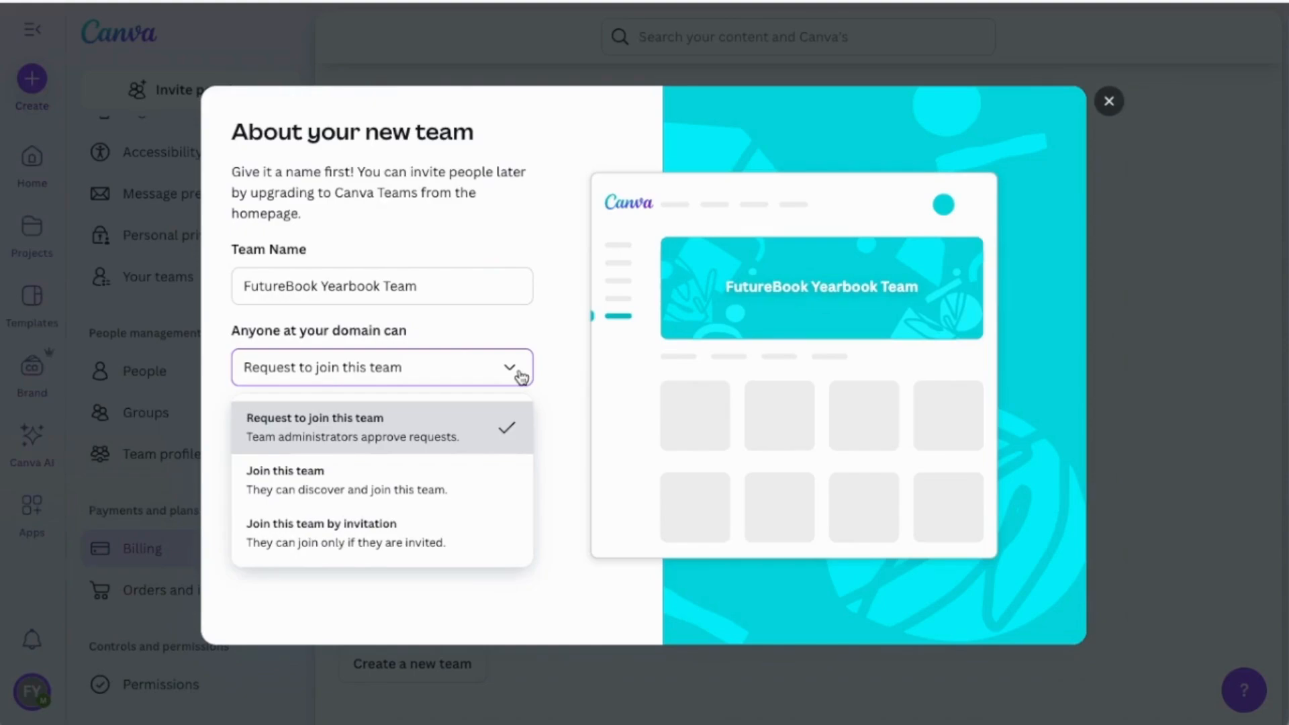
{"action": "left_click", "coordinate": [521, 376]}
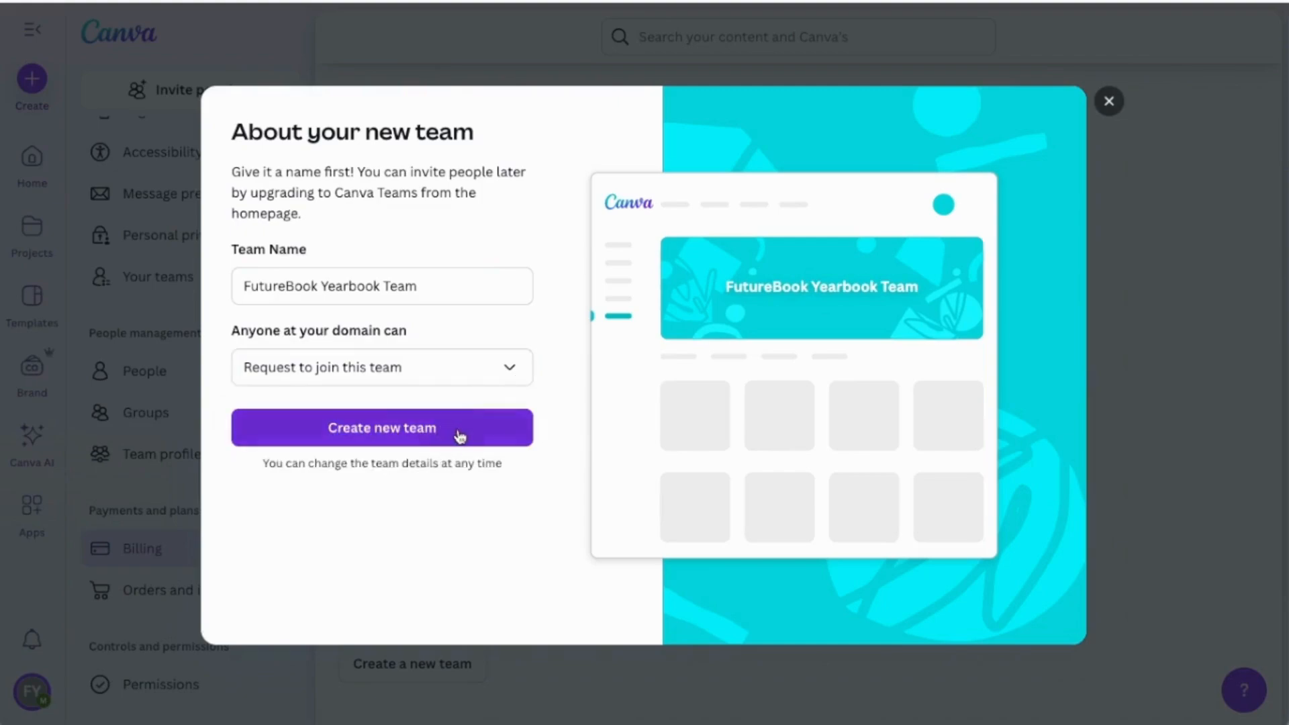
{"action": "left_click", "coordinate": [1110, 102]}
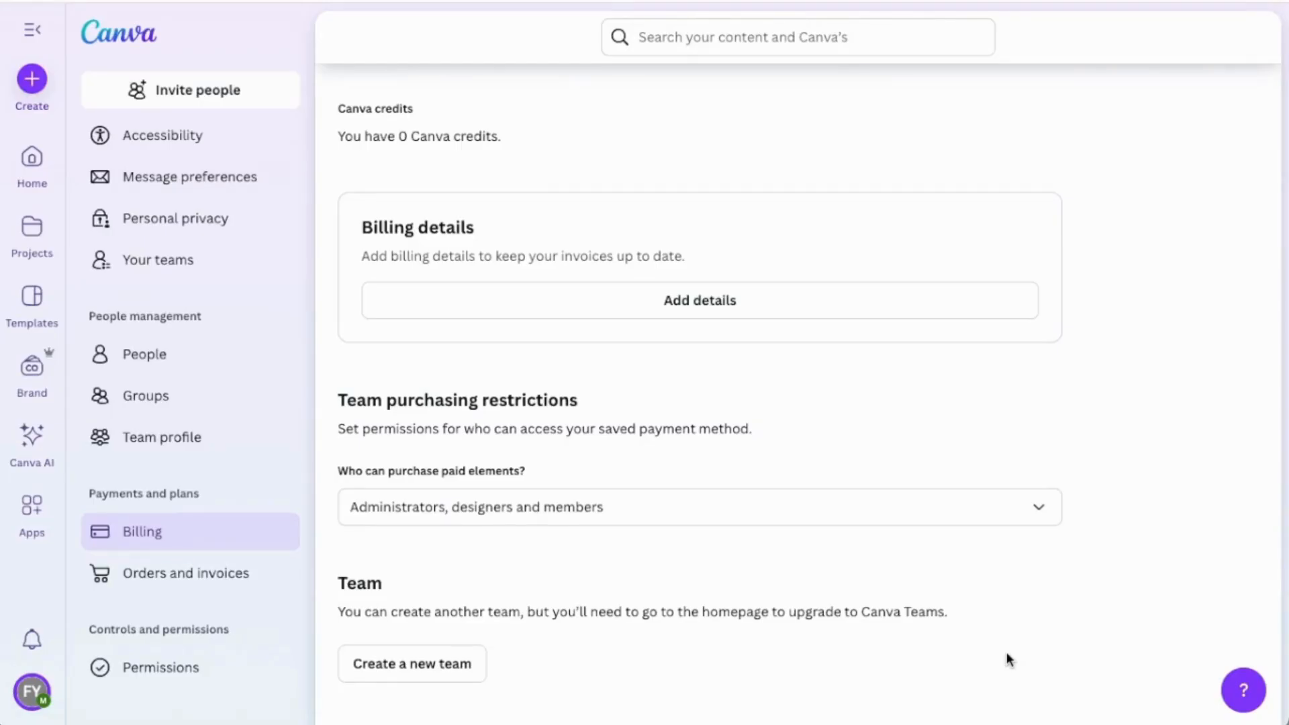
Open the team's people list and examine the options for inviting members and assigning team roles.
{"action": "left_click", "coordinate": [227, 363]}
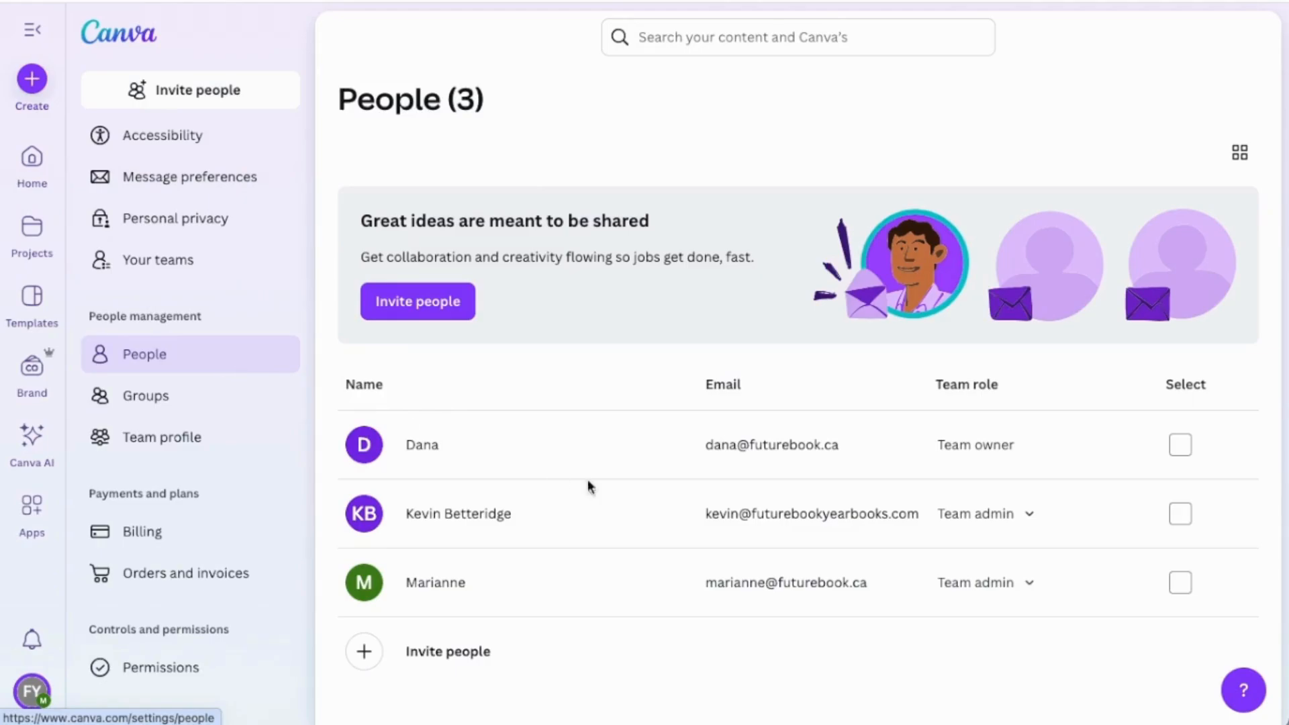
{"action": "left_click", "coordinate": [363, 653]}
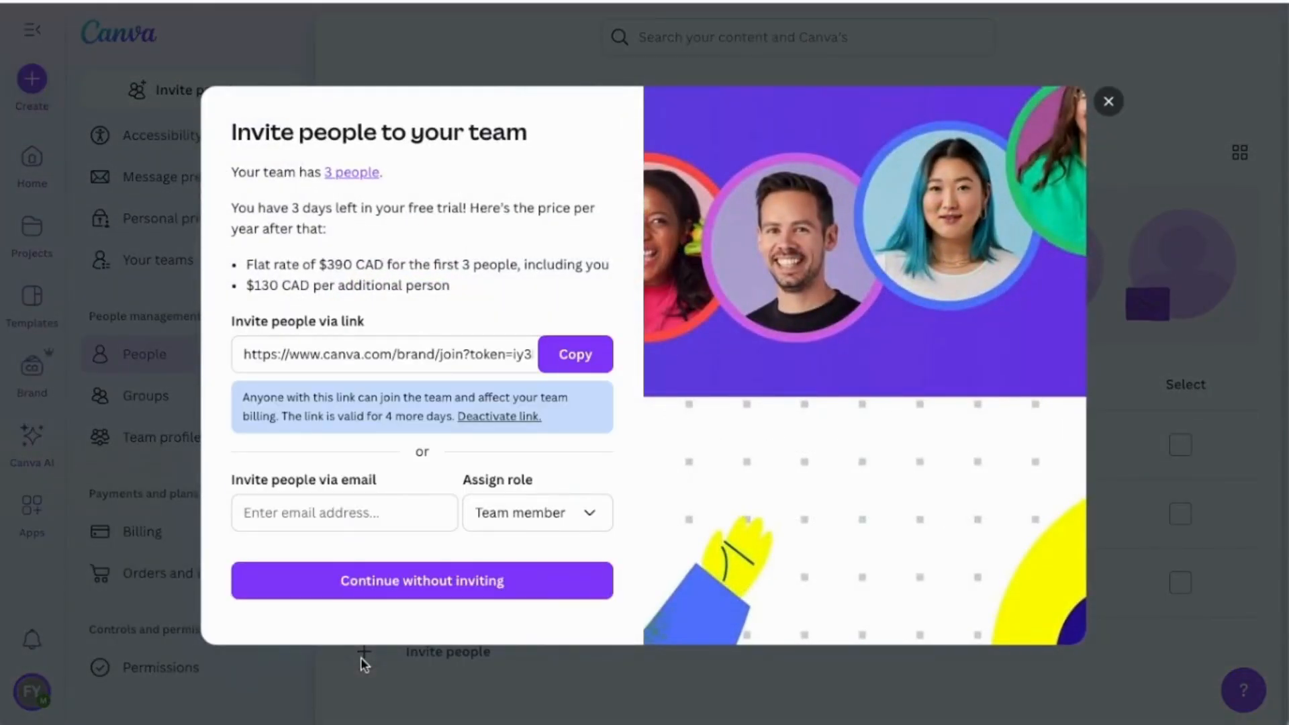
{"action": "left_click", "coordinate": [364, 520]}
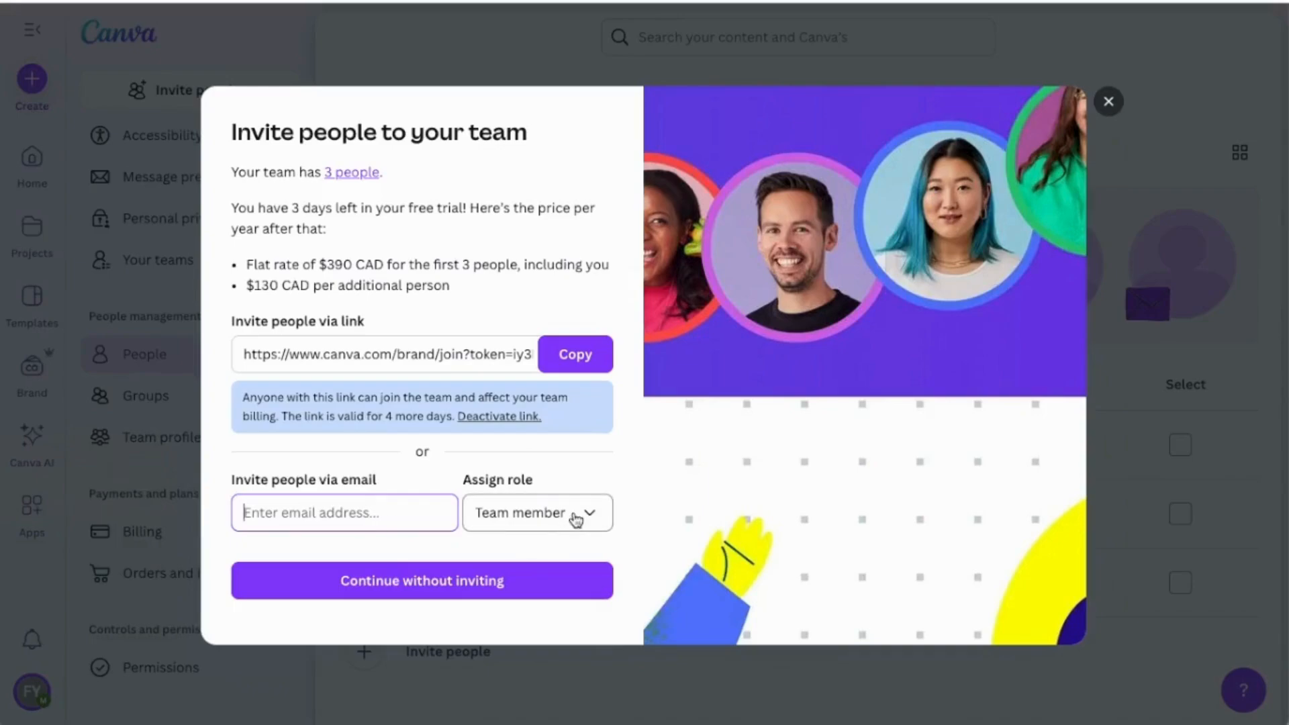
{"action": "left_click", "coordinate": [1107, 102]}
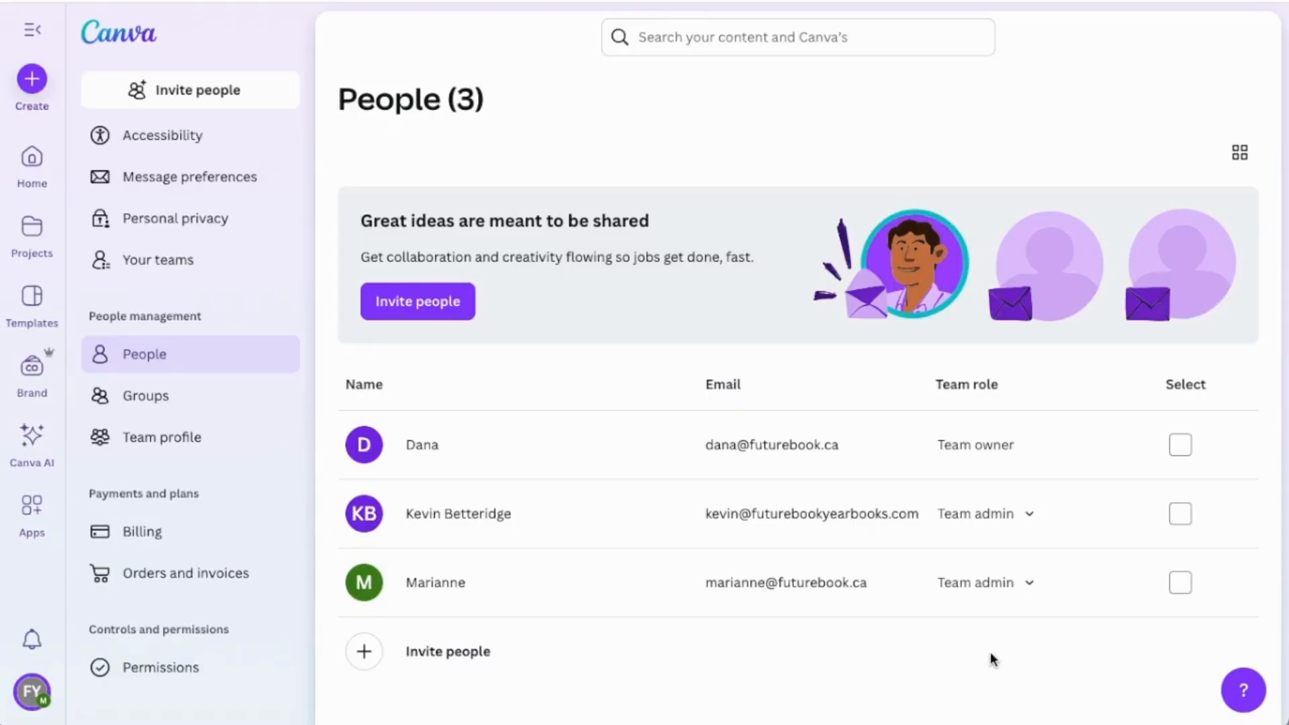
{"action": "left_click", "coordinate": [1030, 590]}
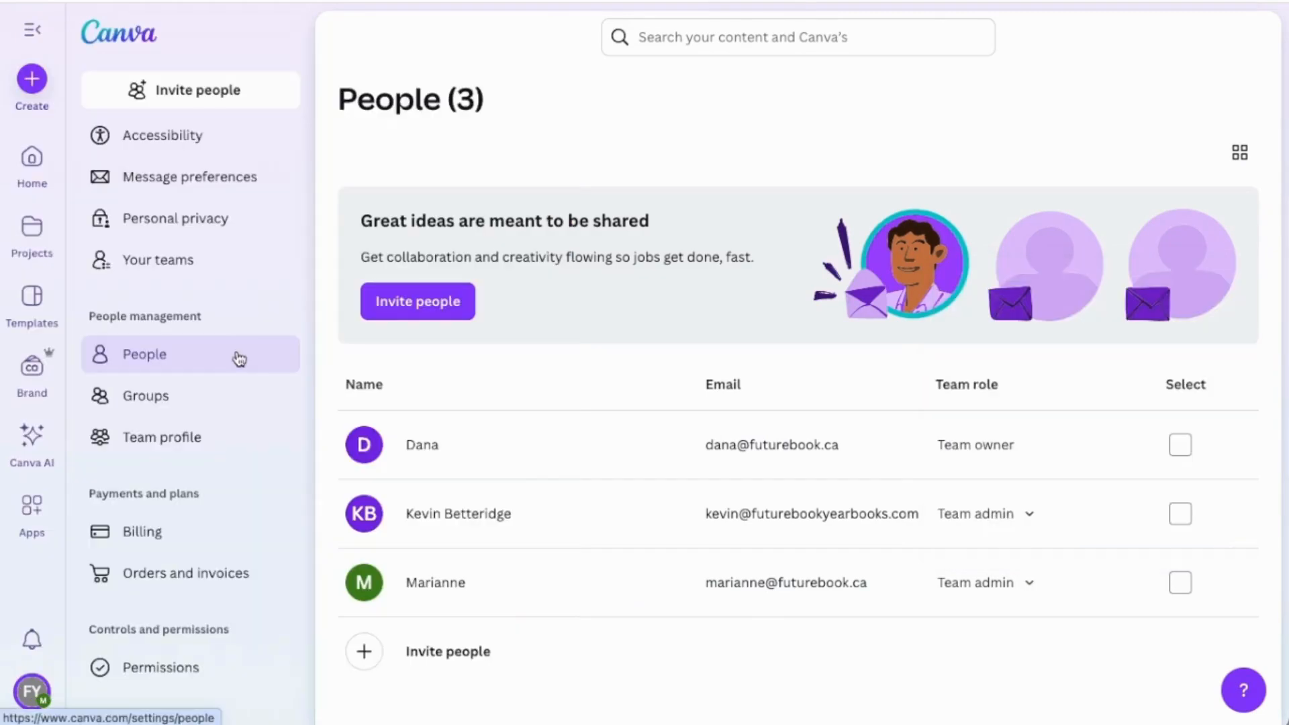
Create a people group named Sport Editors without a description or extra members and view the group.
{"action": "left_click", "coordinate": [237, 408]}
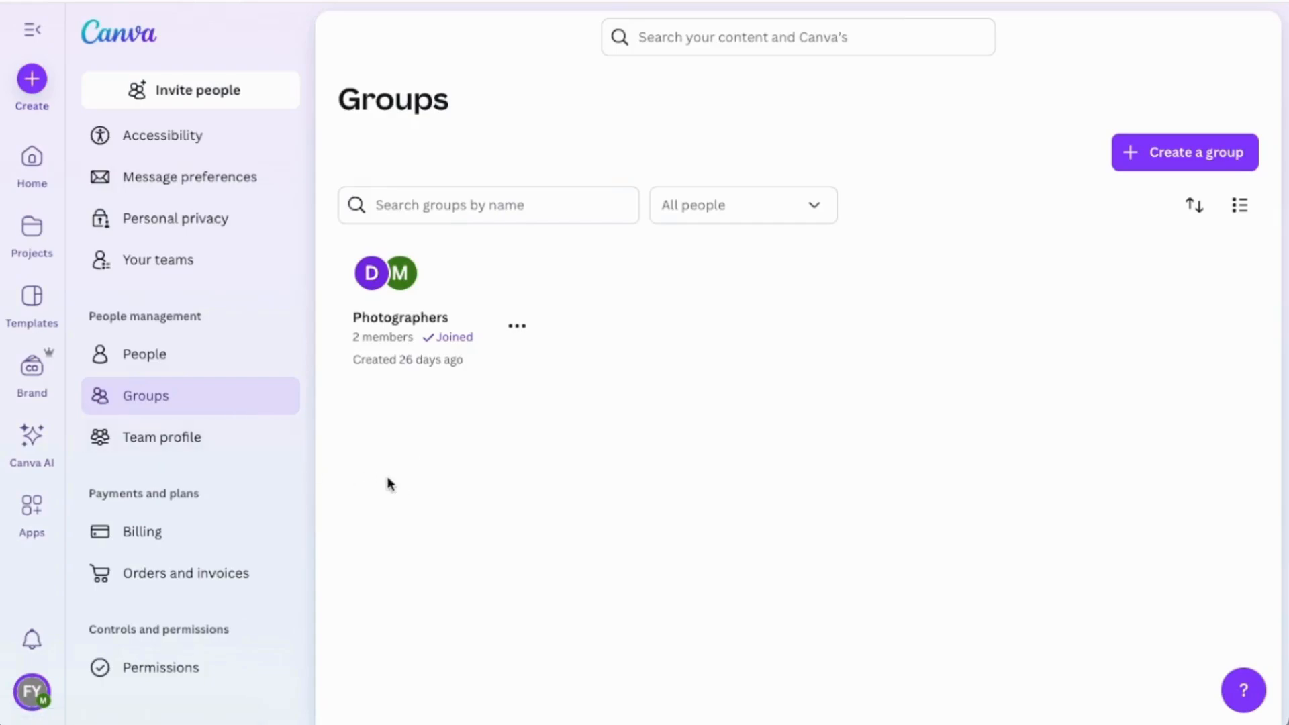
{"action": "left_click", "coordinate": [1171, 160]}
{"action": "left_click", "coordinate": [336, 384]}
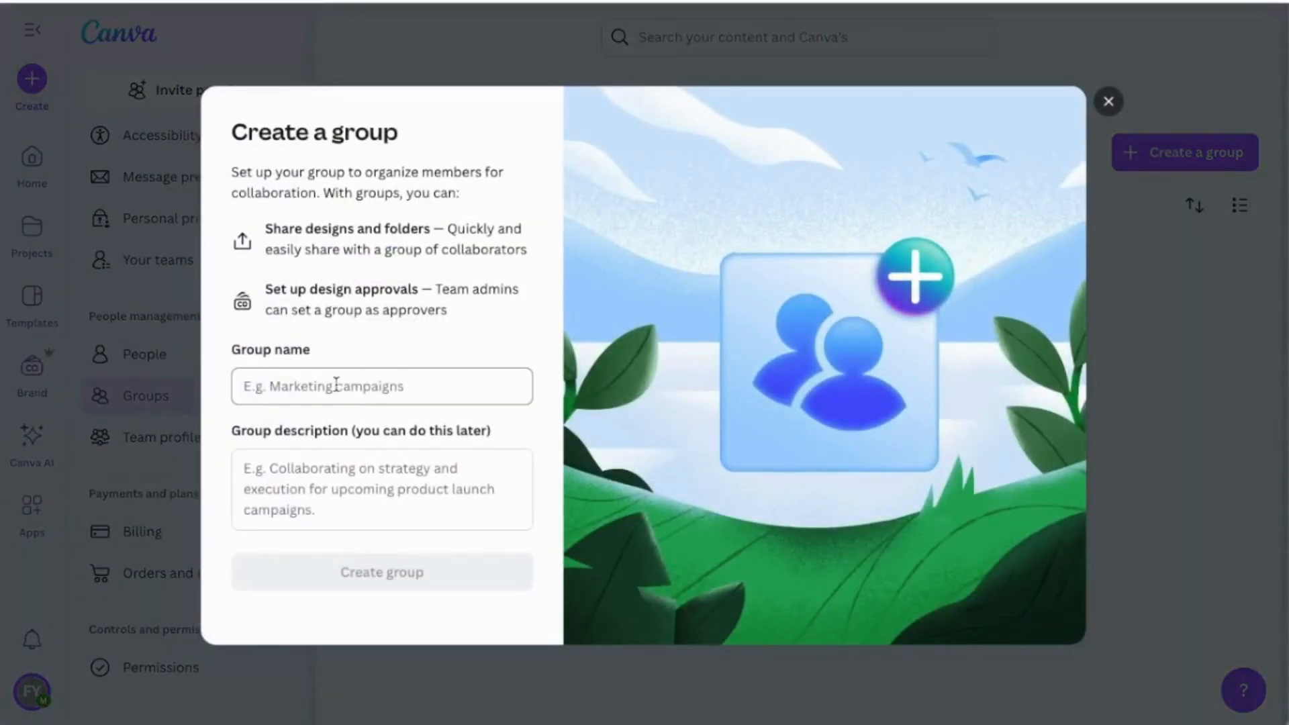
{"action": "type", "text": "Spo"}
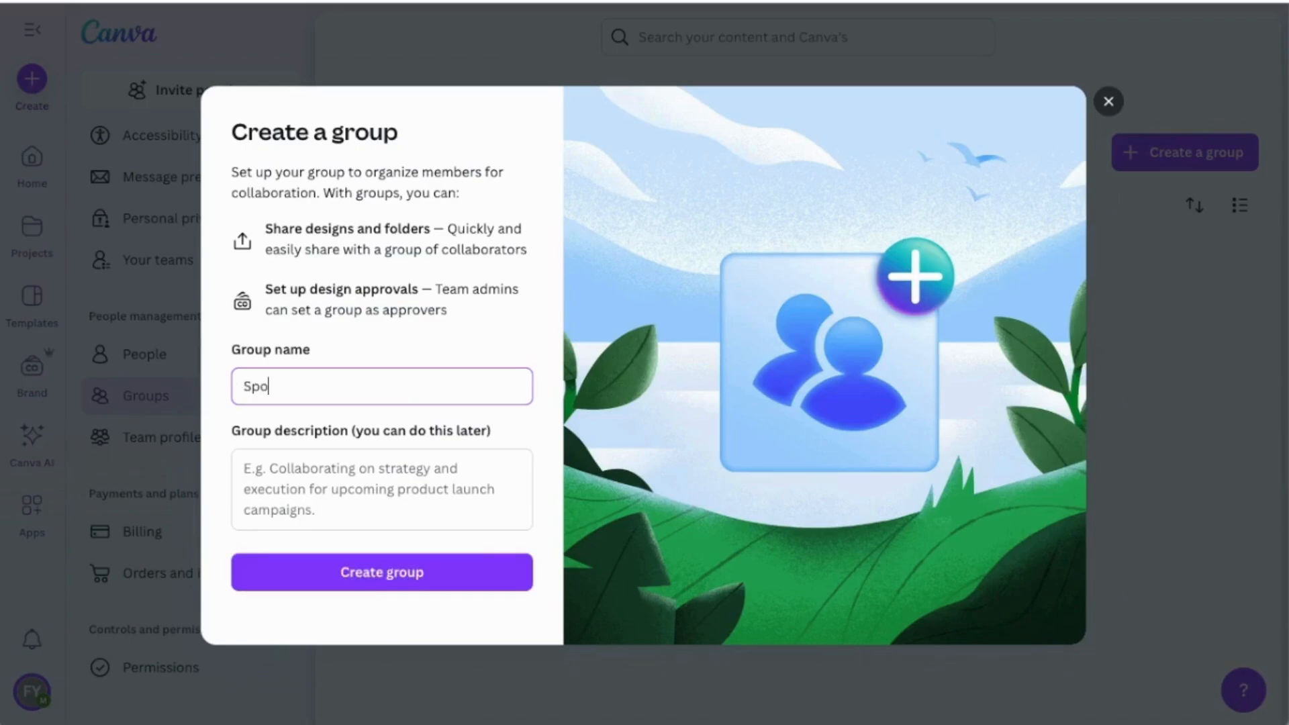
{"action": "type", "text": "rt Editors"}
{"action": "left_click", "coordinate": [300, 492]}
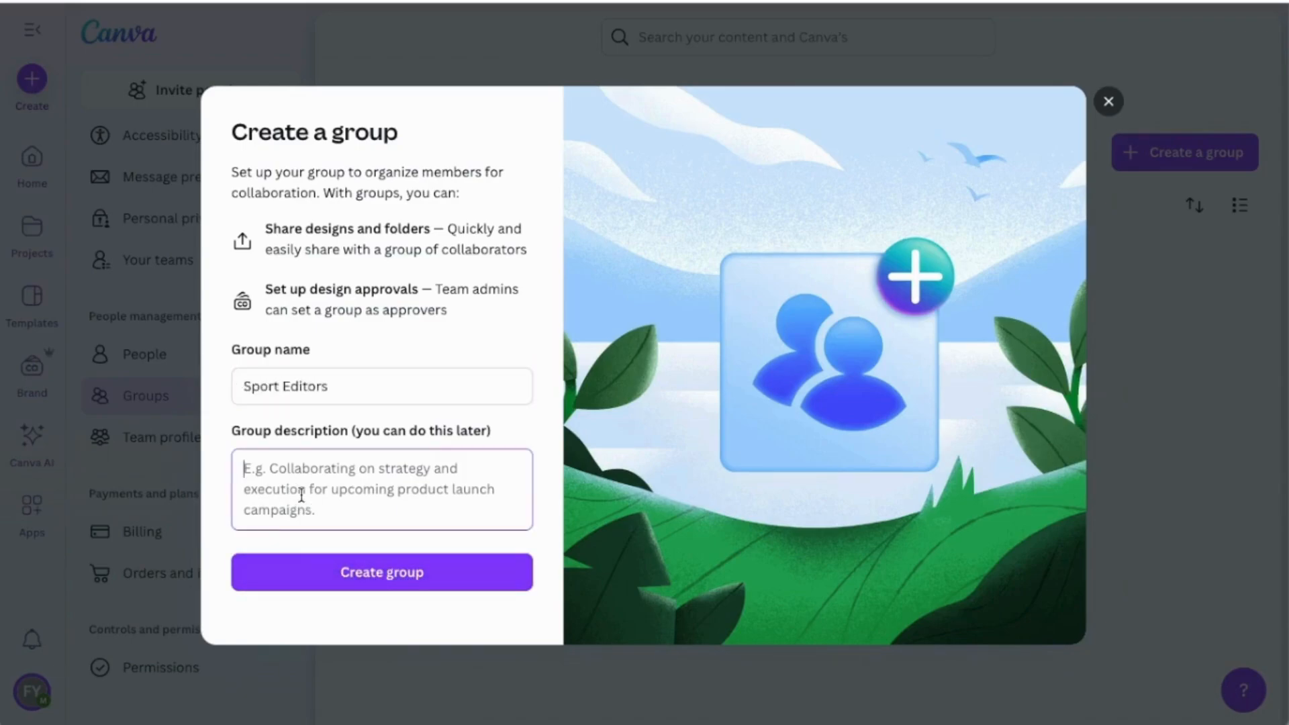
{"action": "left_click", "coordinate": [382, 573]}
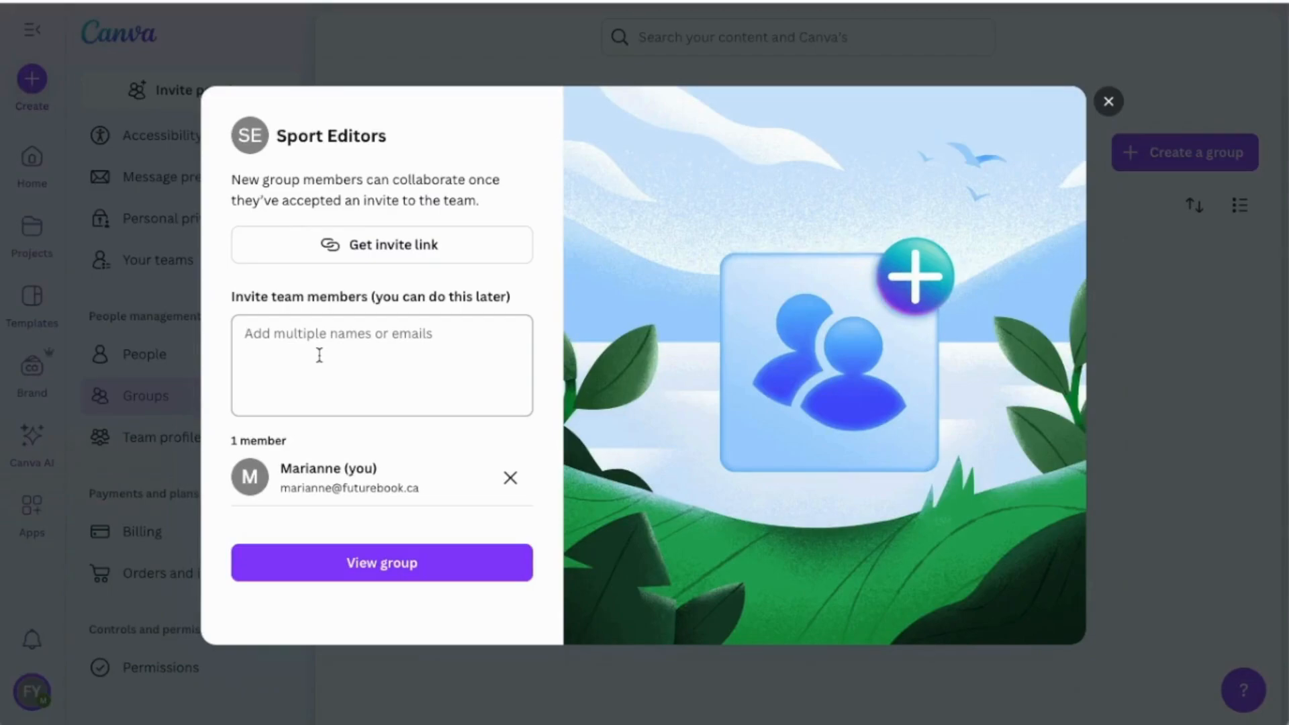
{"action": "left_click", "coordinate": [397, 564]}
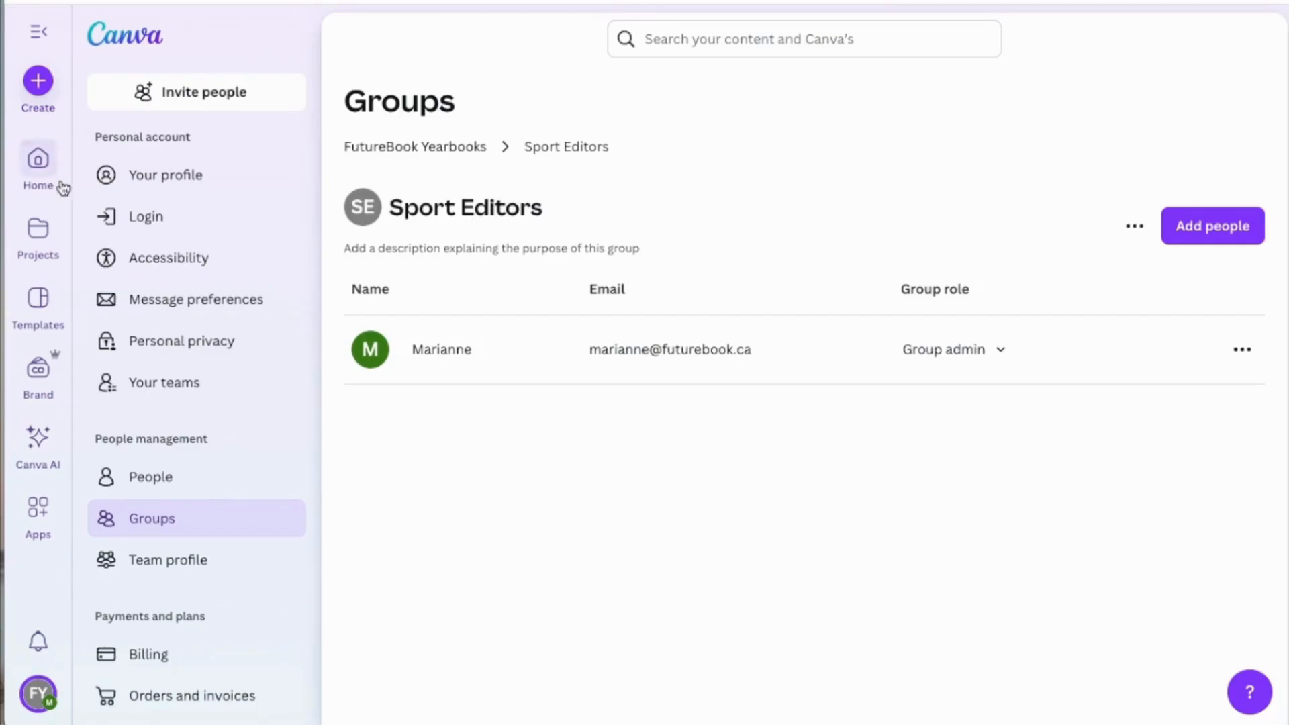
Share the Yearbook Templates project folder with the Sport Editors group, with edit access and team members notified.
{"action": "left_click", "coordinate": [40, 234]}
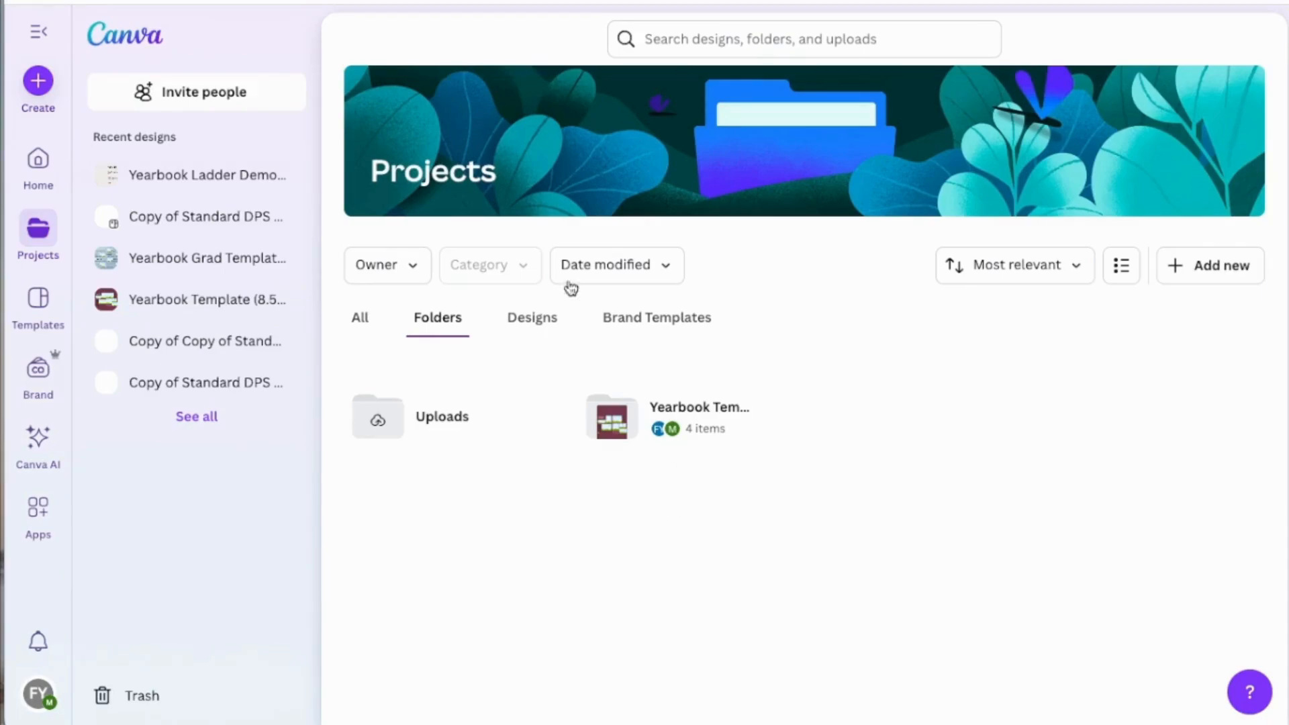
{"action": "left_click", "coordinate": [544, 328]}
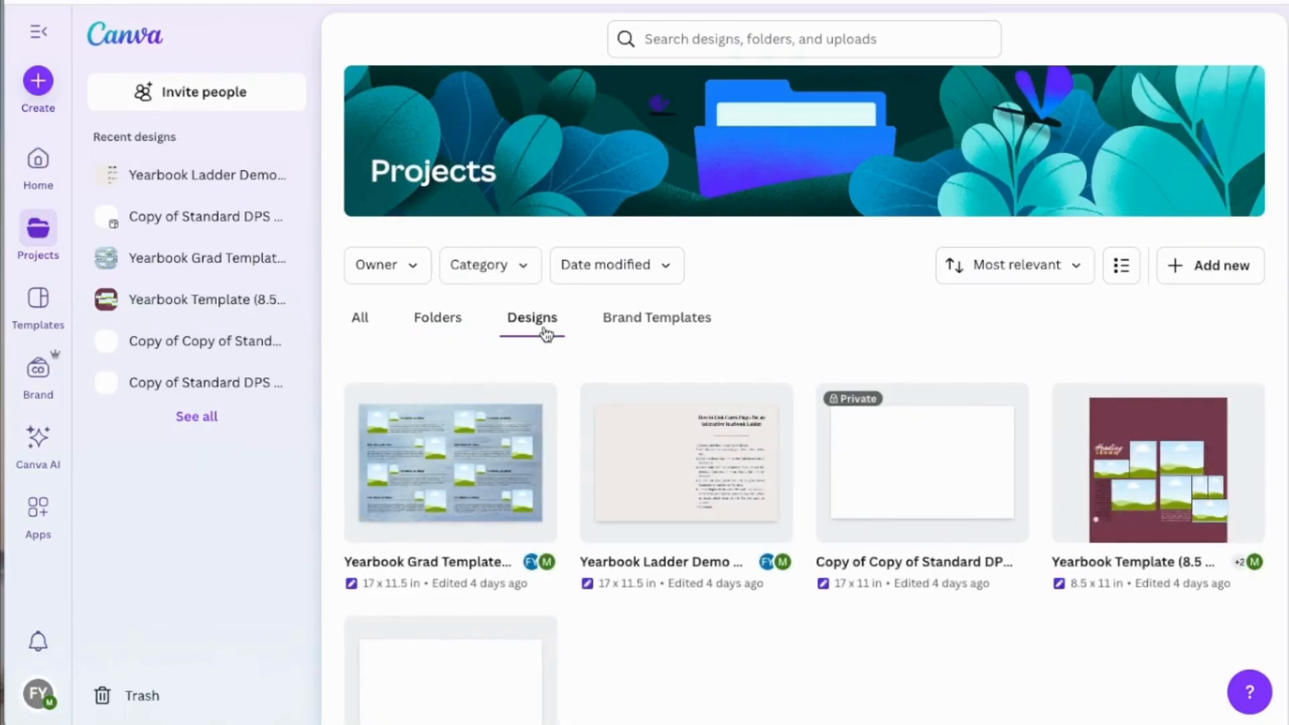
{"action": "left_click", "coordinate": [438, 317]}
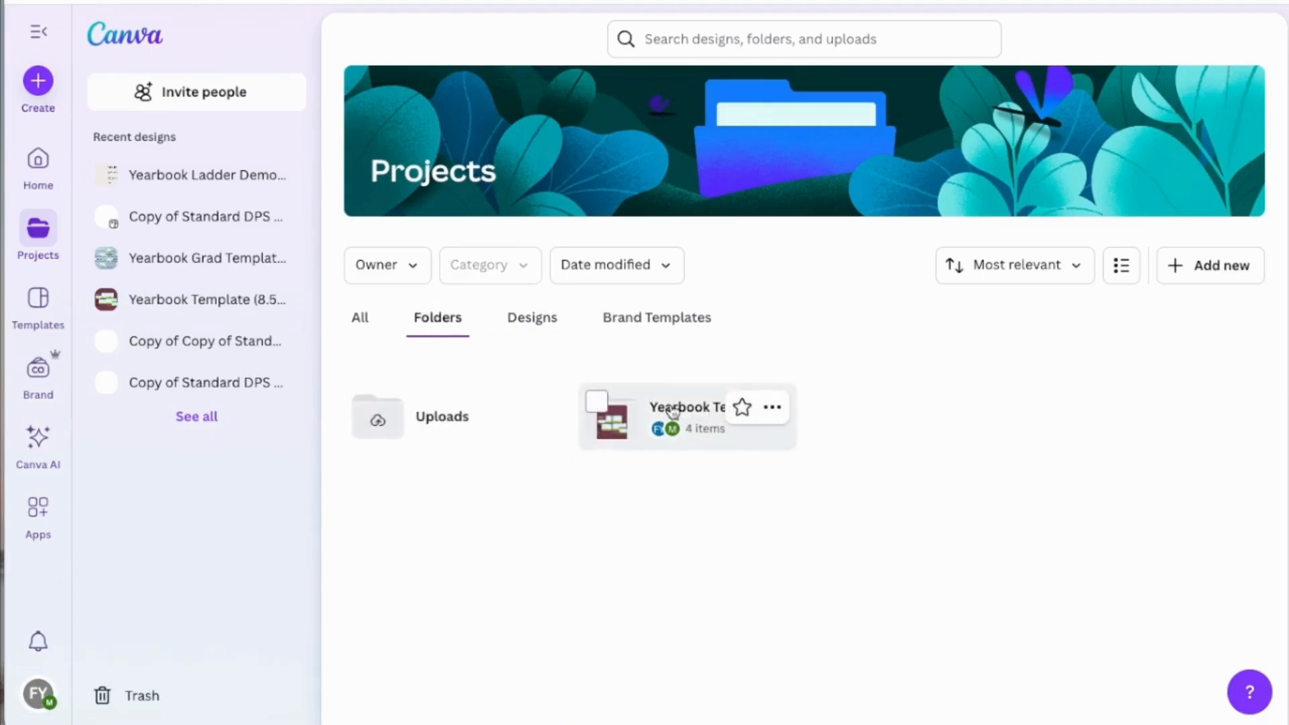
{"action": "left_click", "coordinate": [771, 407]}
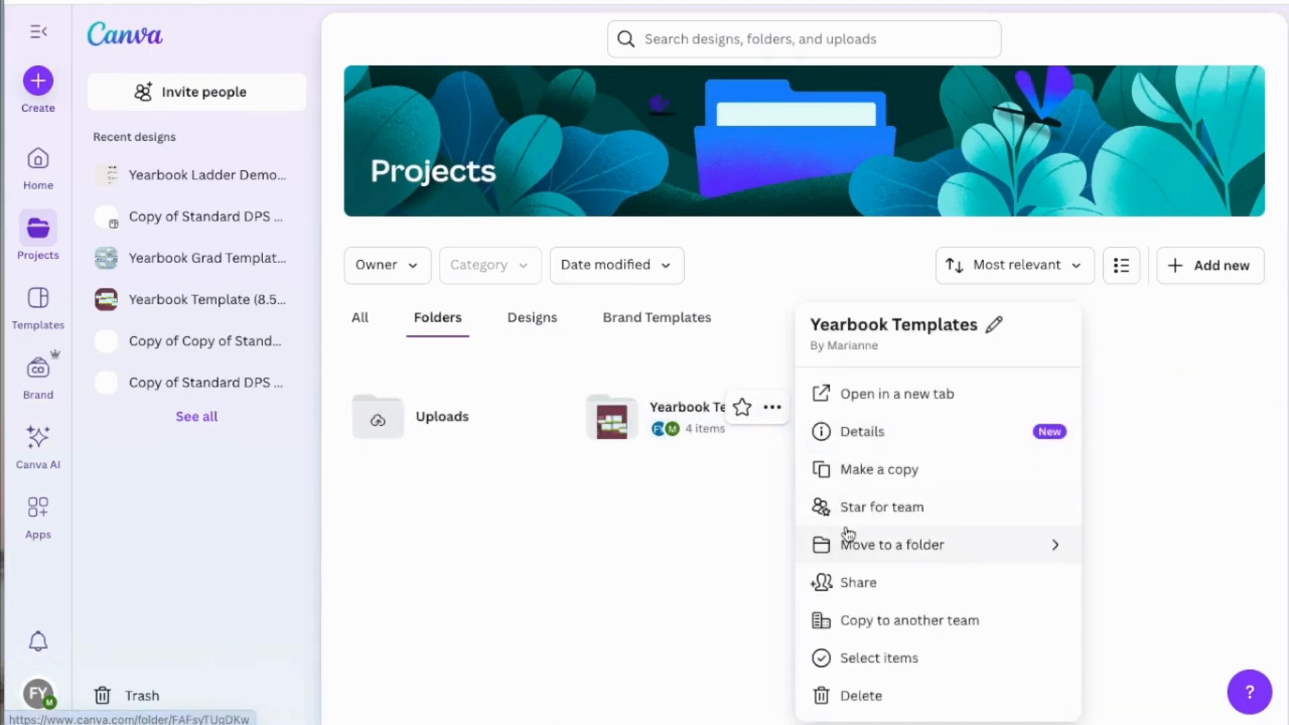
{"action": "left_click", "coordinate": [911, 590]}
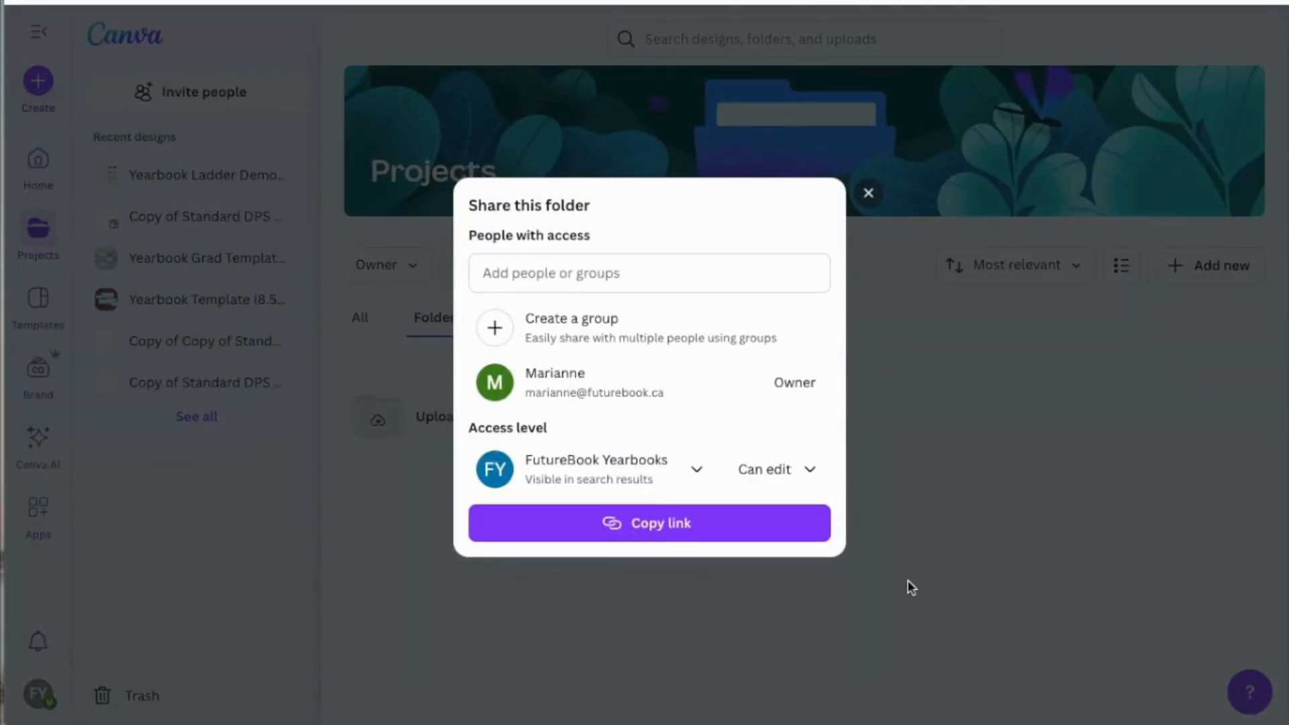
{"action": "left_click", "coordinate": [653, 273]}
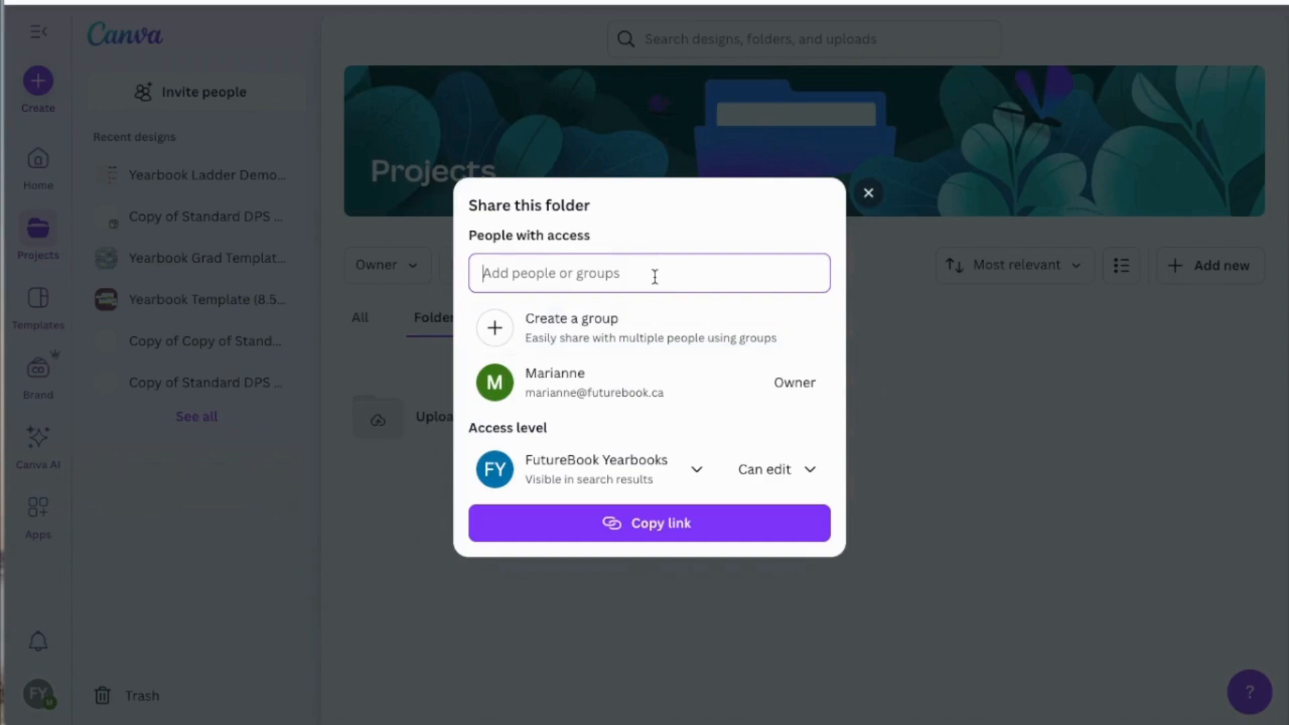
{"action": "type", "text": "sport edi"}
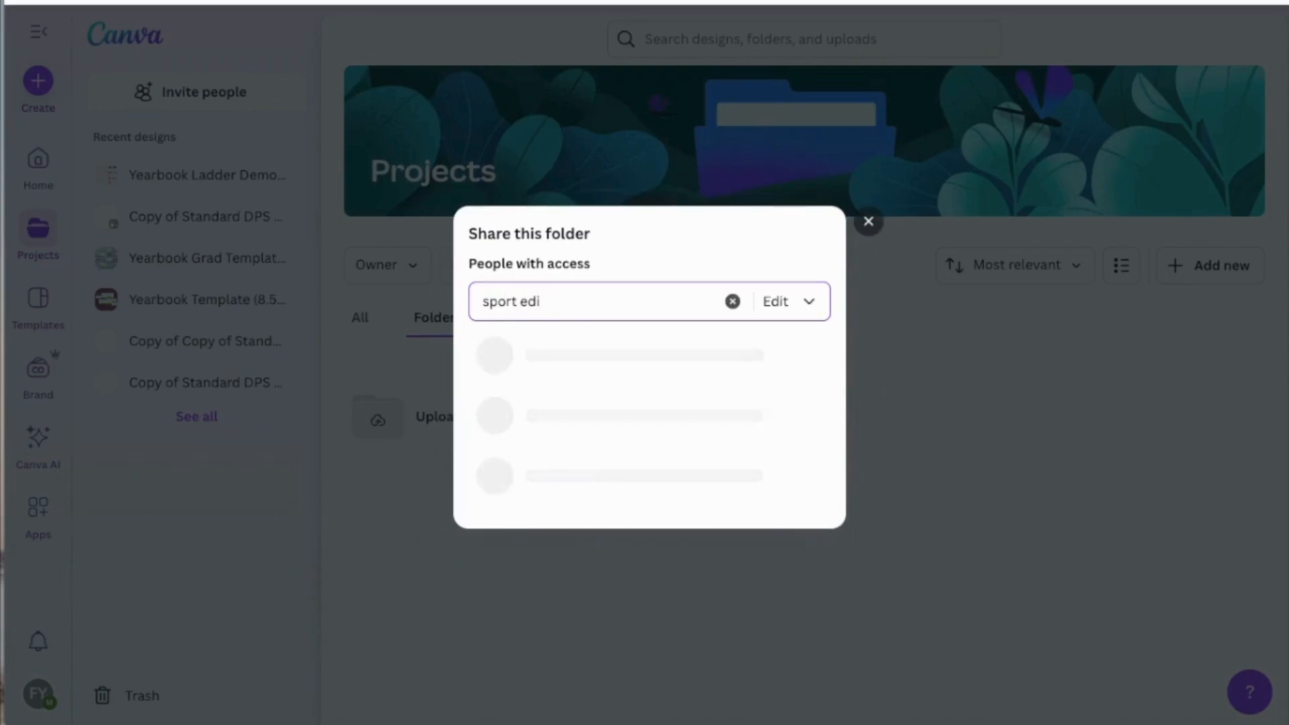
{"action": "left_click", "coordinate": [606, 415]}
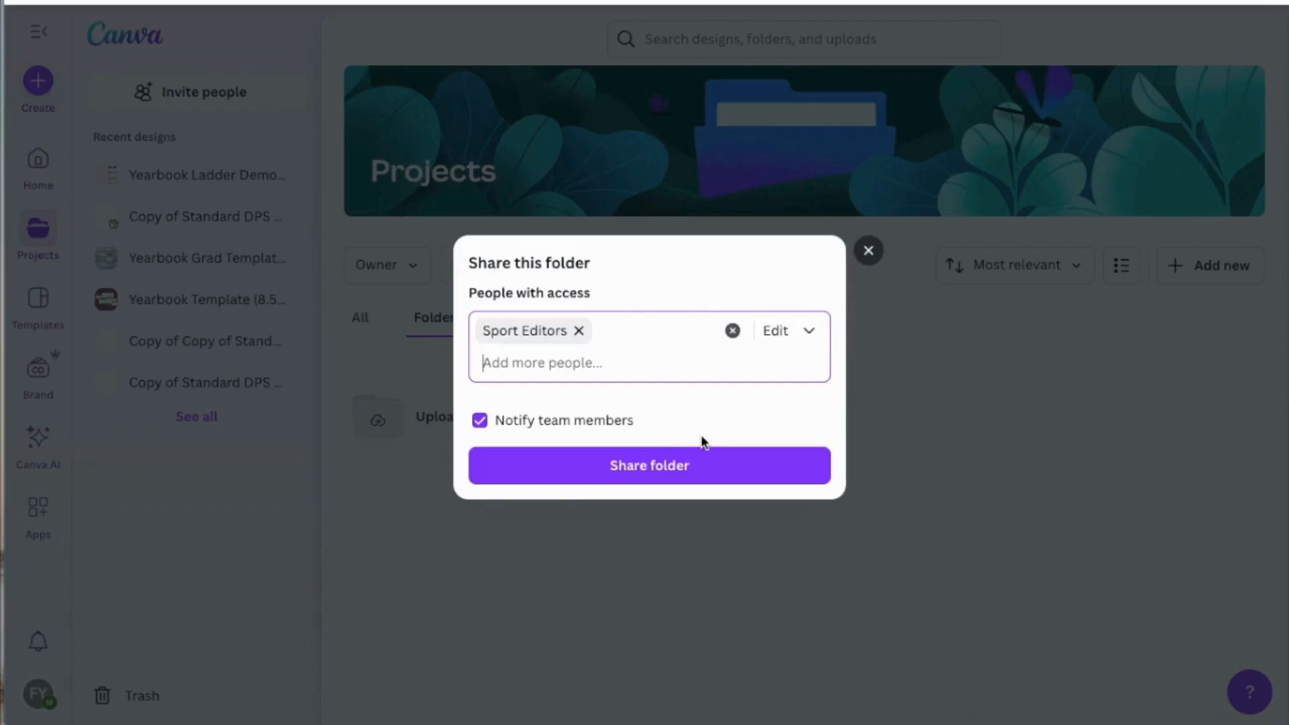
{"action": "left_click", "coordinate": [663, 482]}
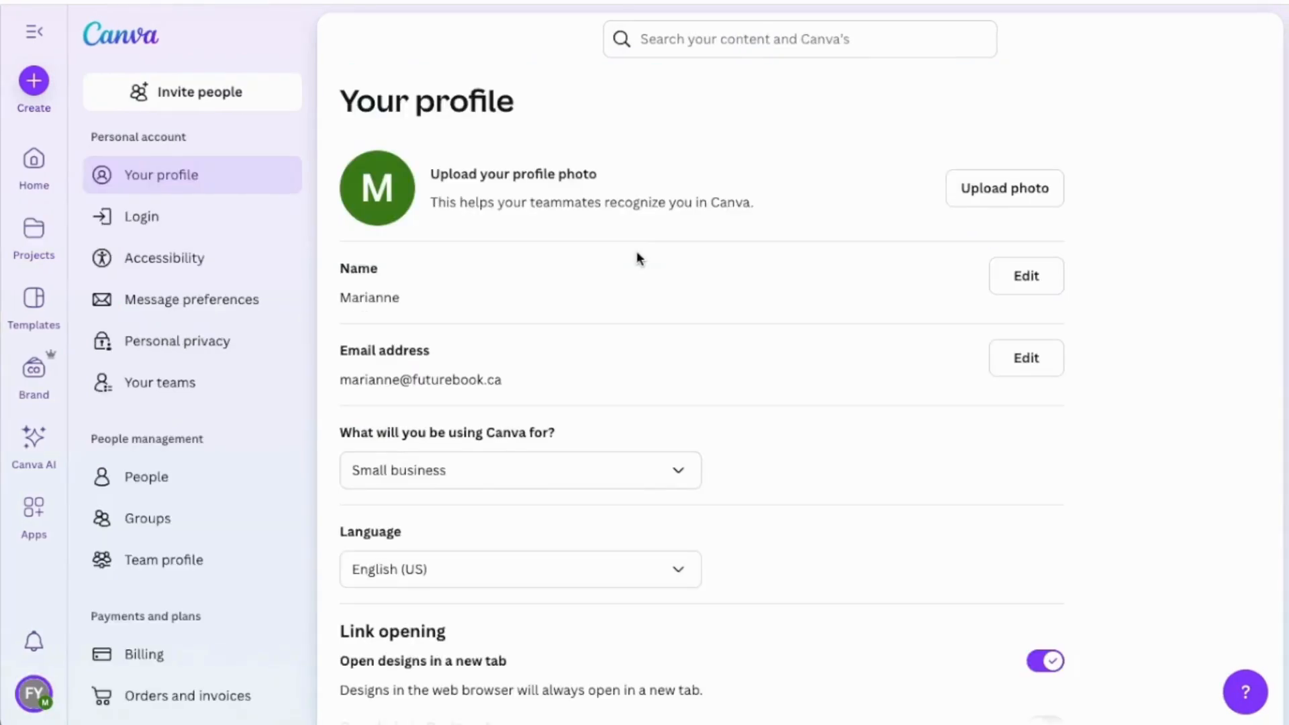
Open the team permissions and examine the options for who can upload images and videos from their own device.
{"action": "scroll", "coordinate": [221, 373], "scroll_direction": "down", "scroll_amount": 3}
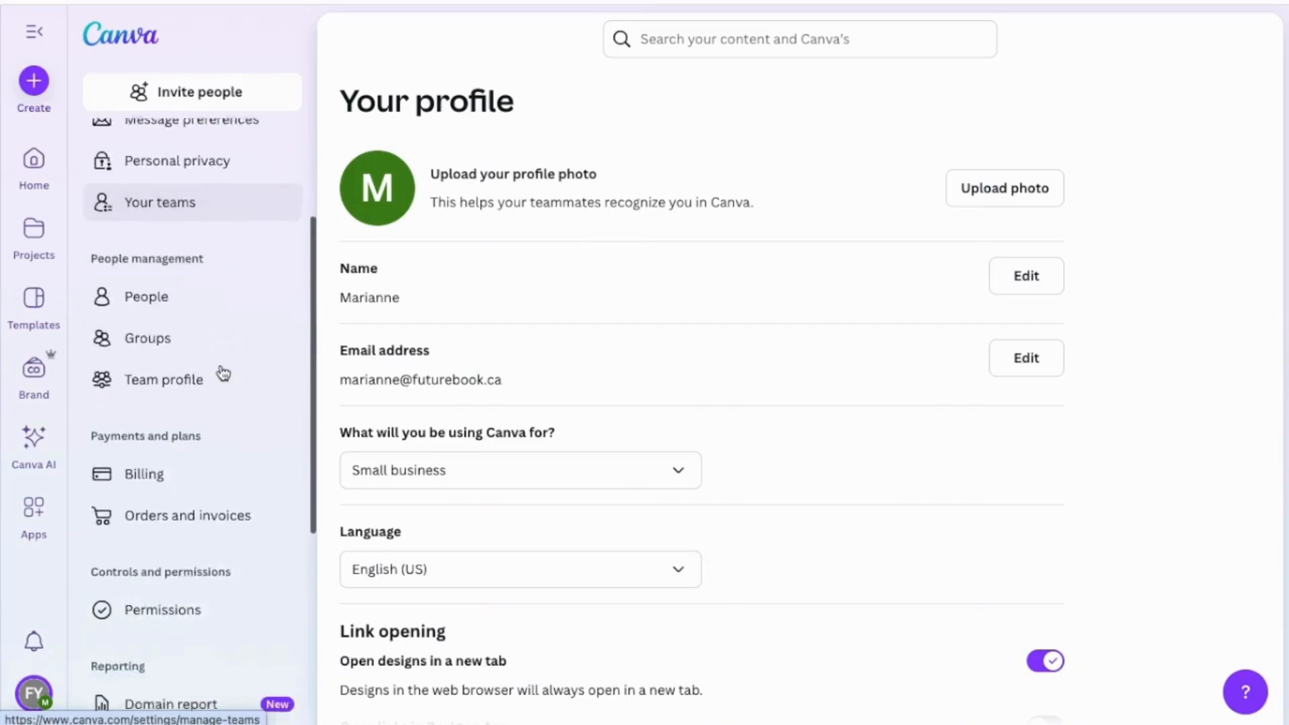
{"action": "scroll", "coordinate": [223, 374], "scroll_direction": "down", "scroll_amount": 1}
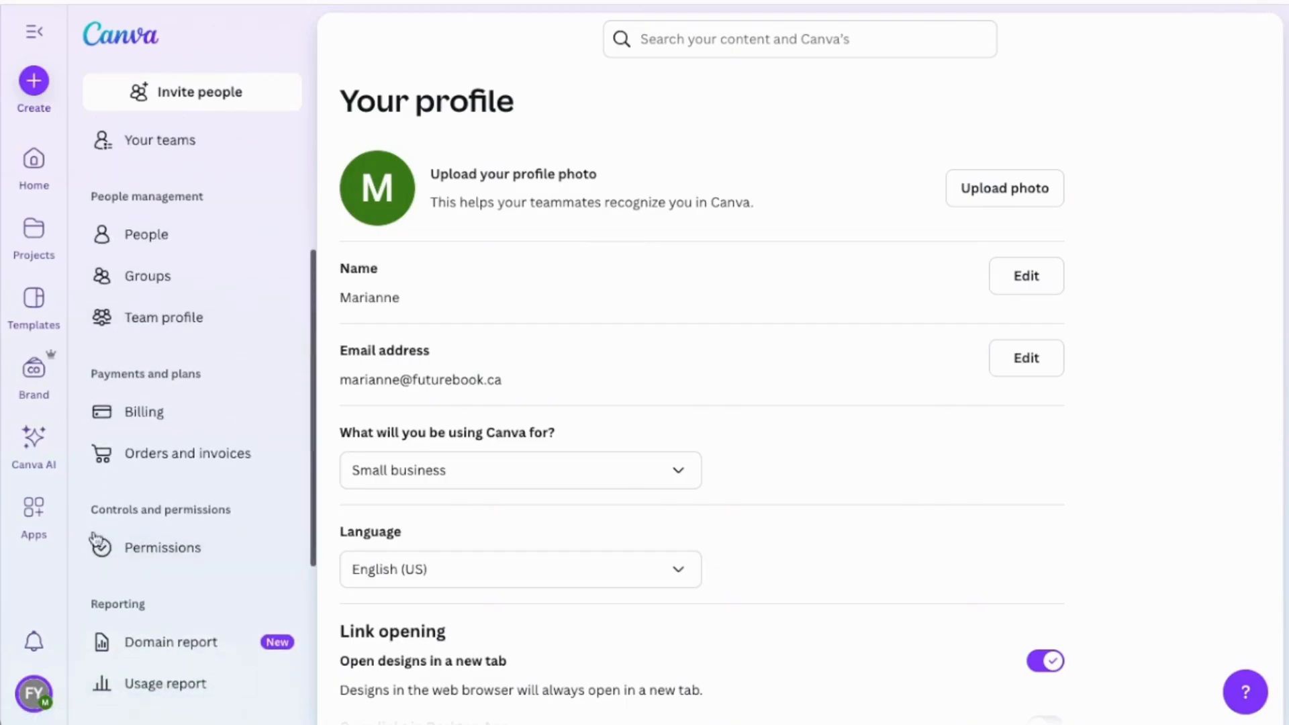
{"action": "left_click", "coordinate": [240, 547]}
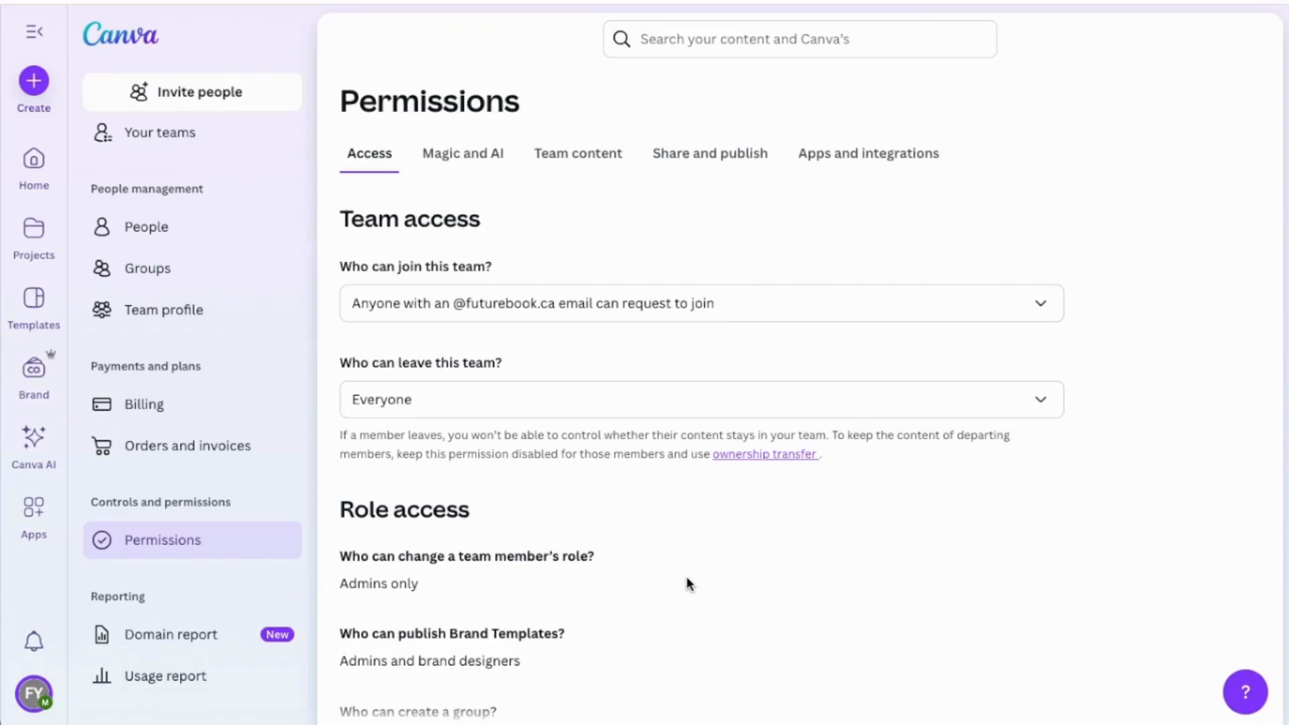
{"action": "left_click", "coordinate": [570, 156]}
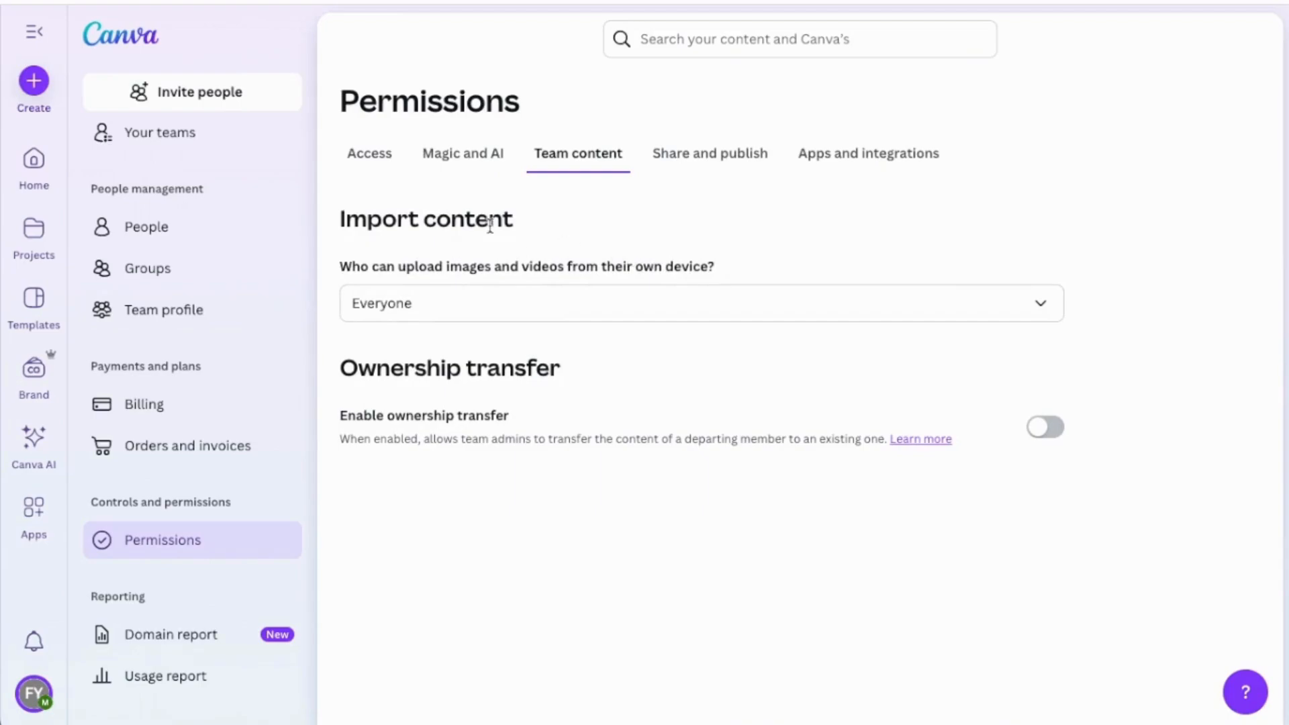
{"action": "left_click", "coordinate": [566, 308]}
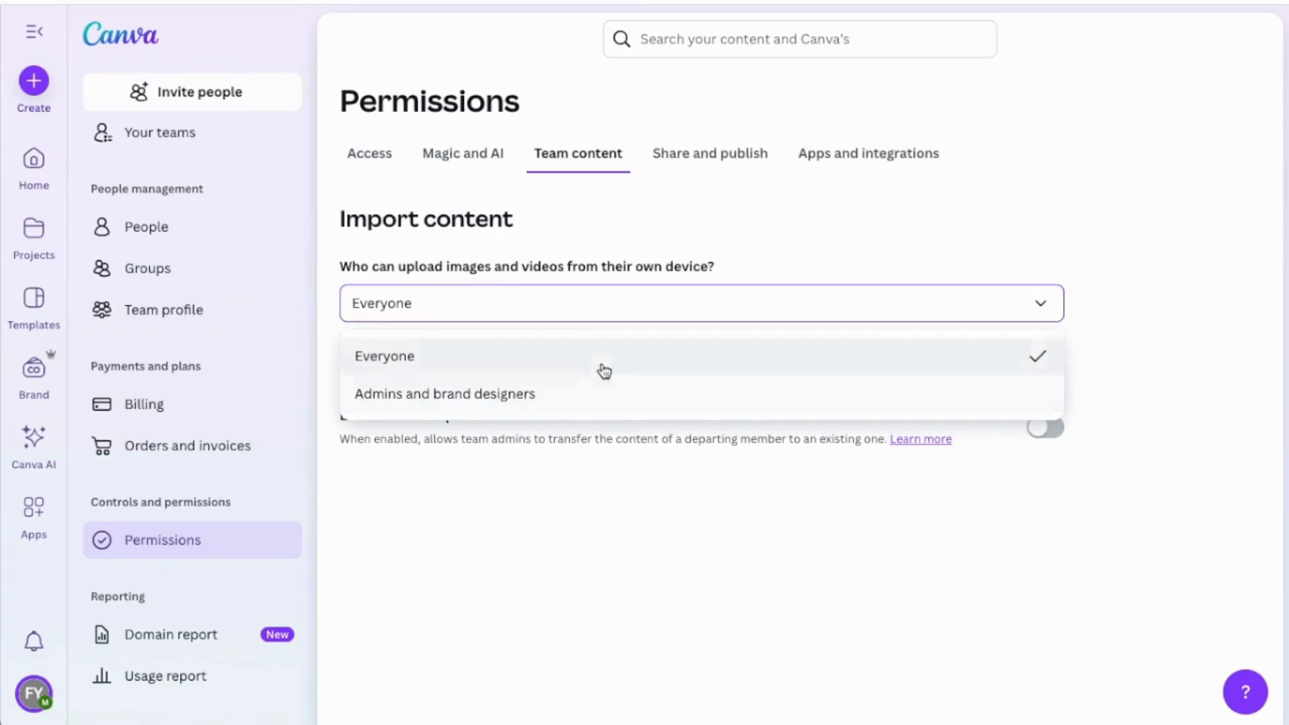
{"action": "left_click", "coordinate": [463, 536]}
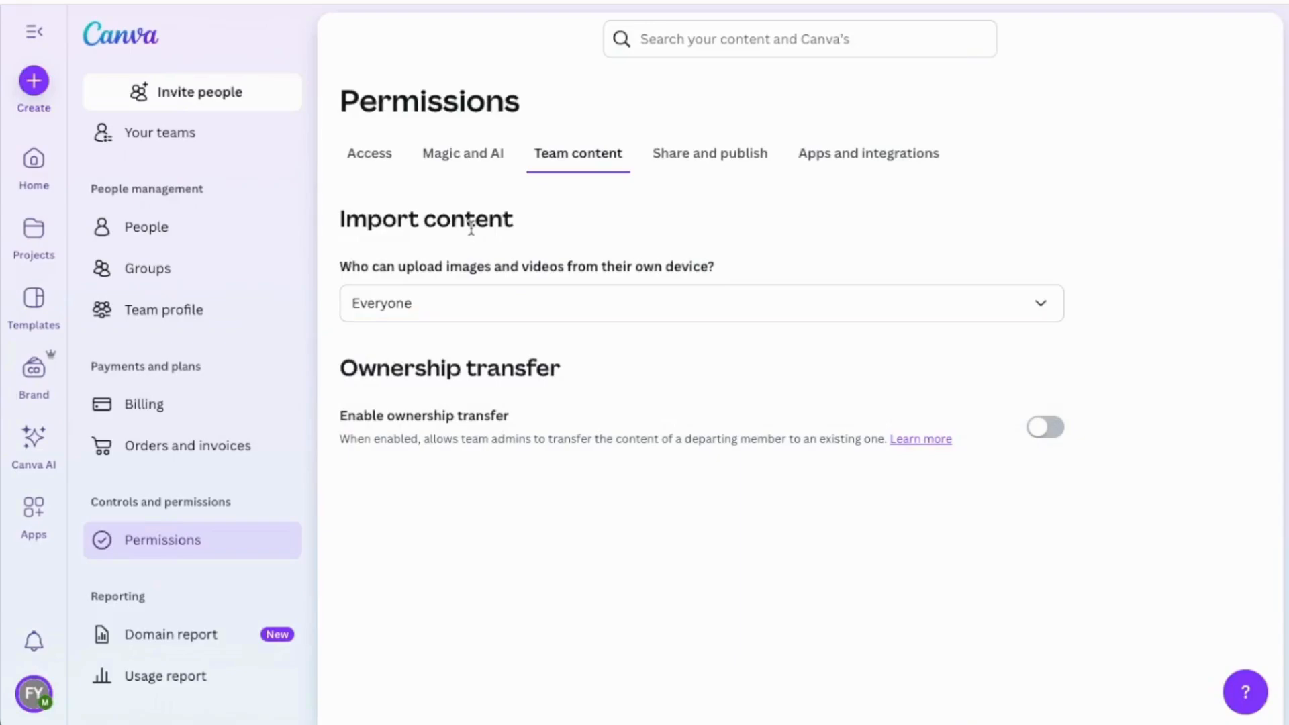
Review the team and role access permissions, and check the team listed in the account menu.
{"action": "left_click", "coordinate": [367, 163]}
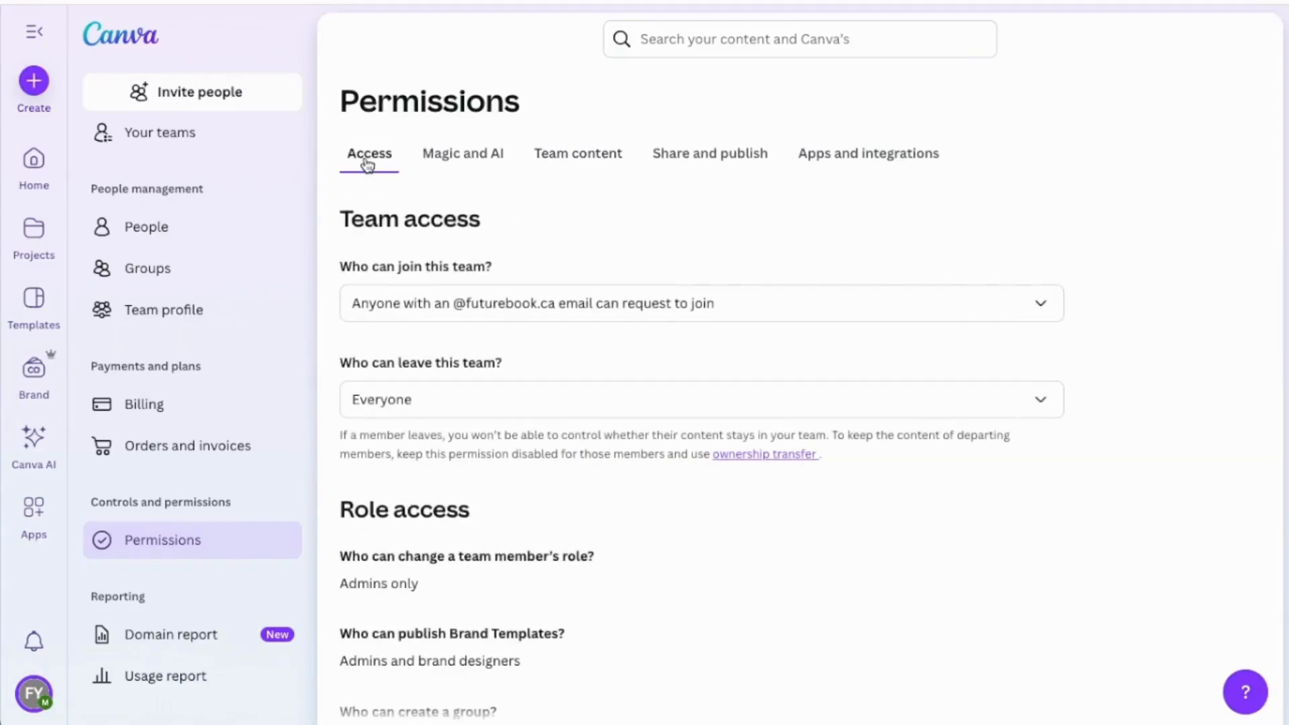
{"action": "scroll", "coordinate": [542, 345], "scroll_direction": "down", "scroll_amount": 1}
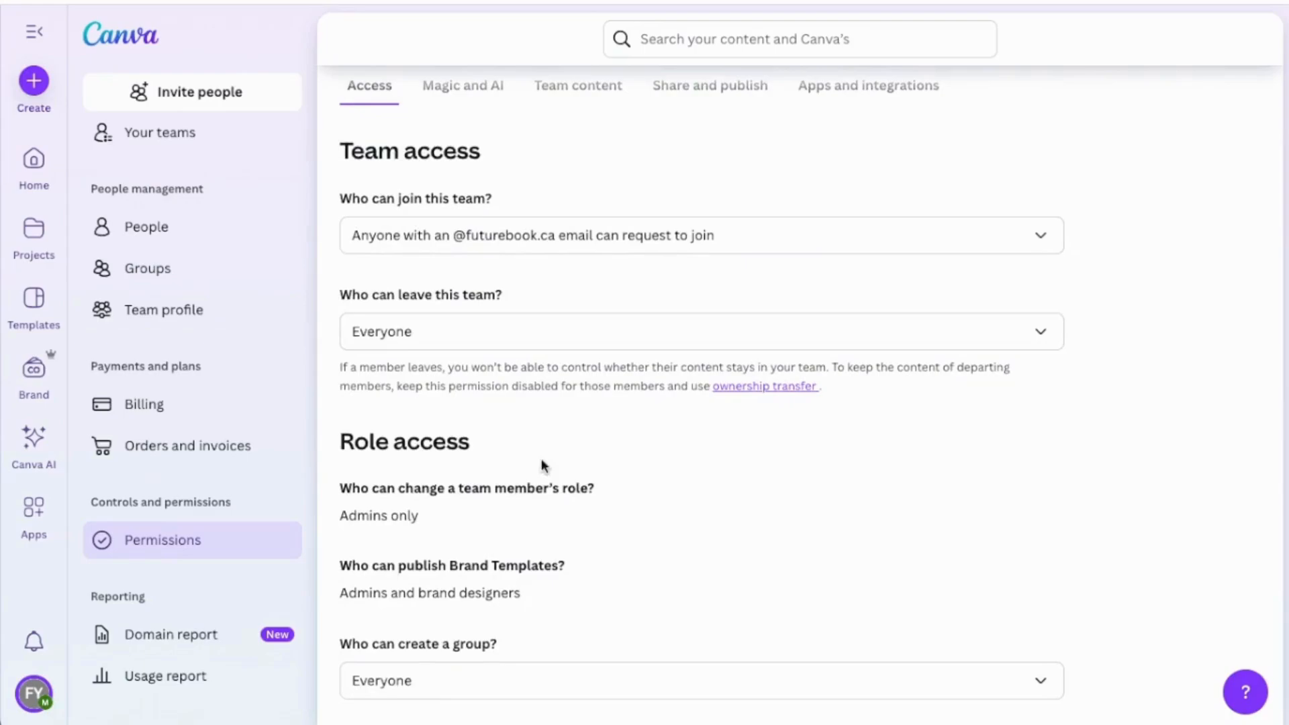
{"action": "scroll", "coordinate": [549, 426], "scroll_direction": "up", "scroll_amount": 1}
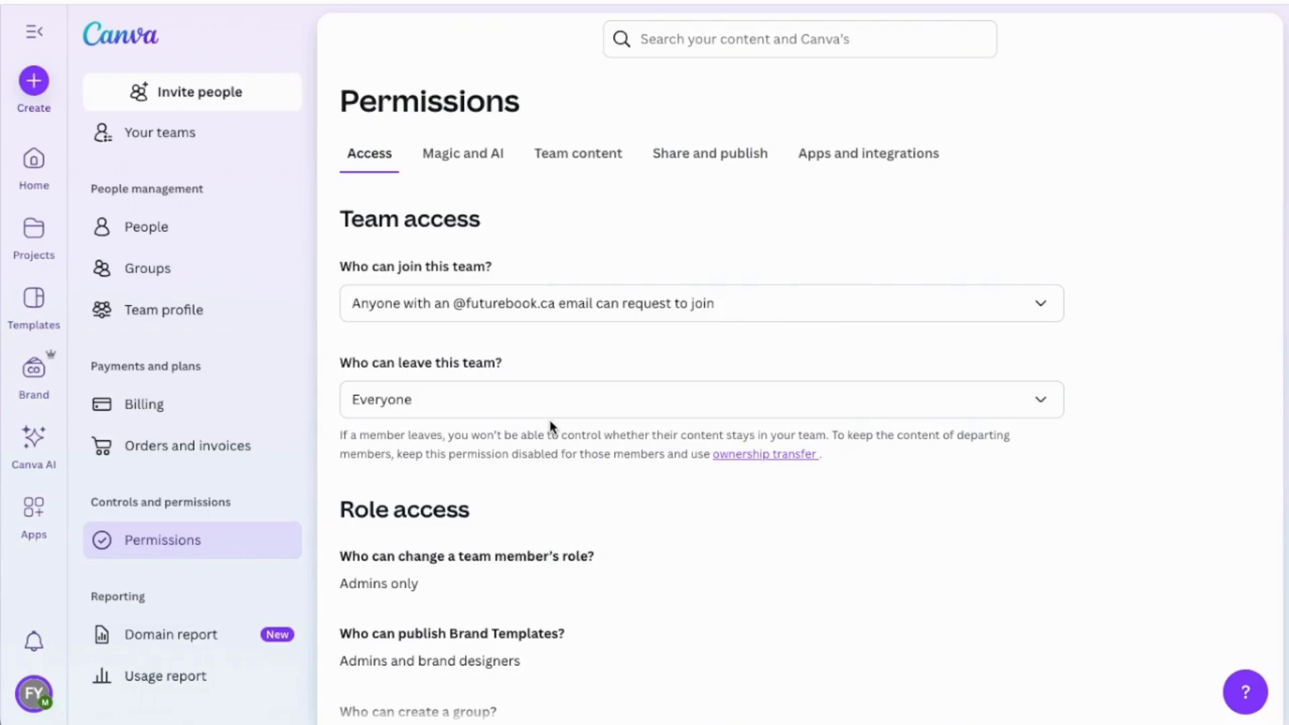
{"action": "left_click", "coordinate": [30, 698]}
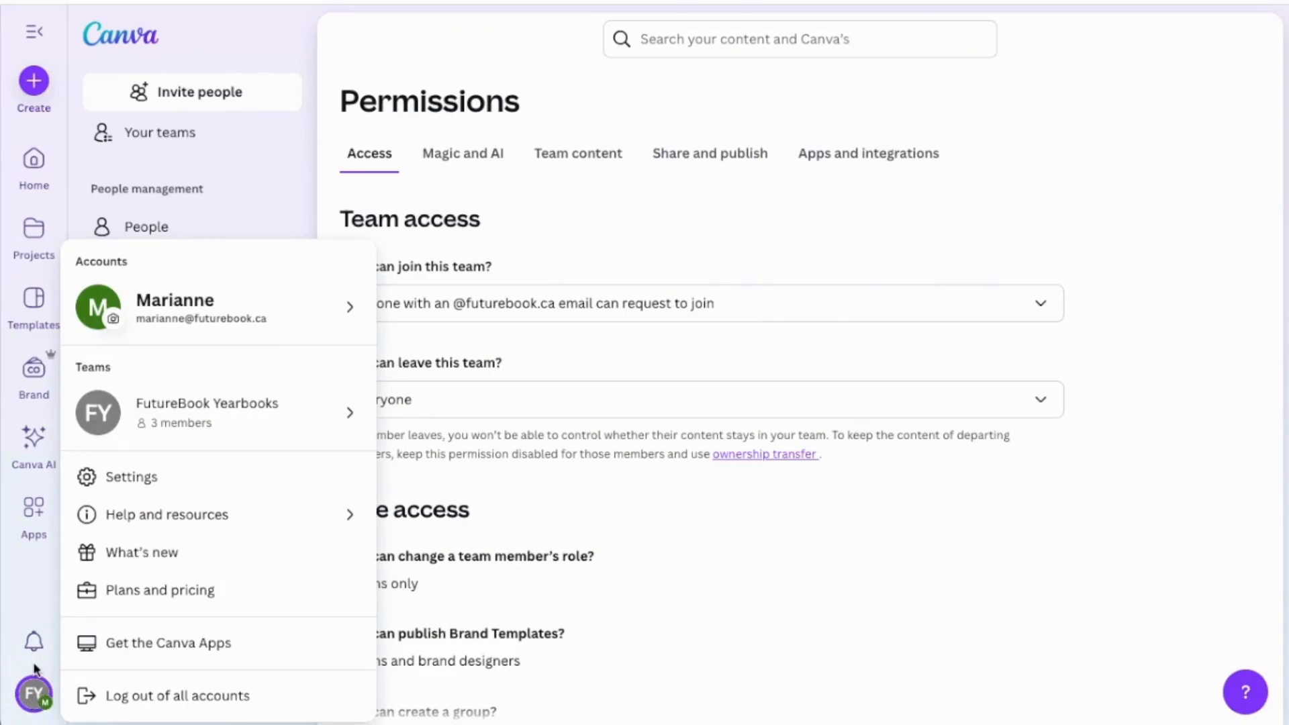
{"action": "mouse_move", "coordinate": [316, 421]}
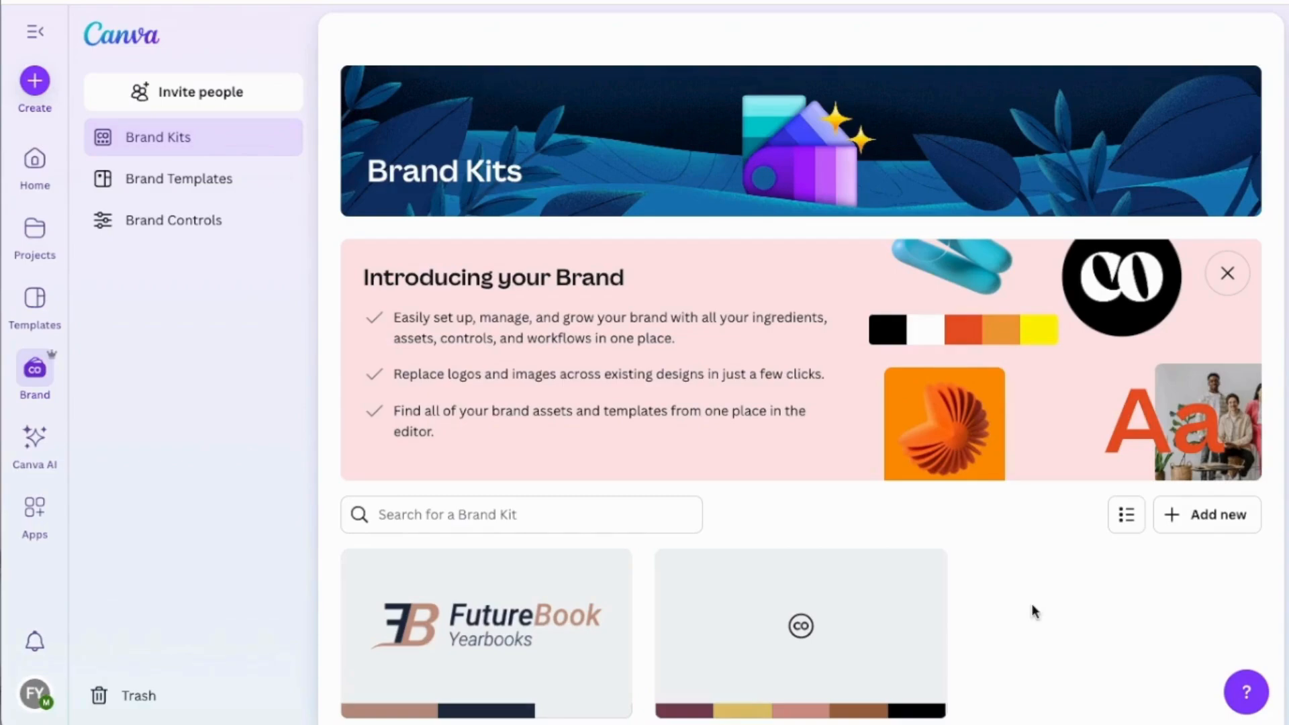
Open the Yearbook Theme brand kit and examine its logo, color, font and asset sections and the options for adding colors.
{"action": "scroll", "coordinate": [1033, 610], "scroll_direction": "down", "scroll_amount": 1}
{"action": "left_click", "coordinate": [911, 596]}
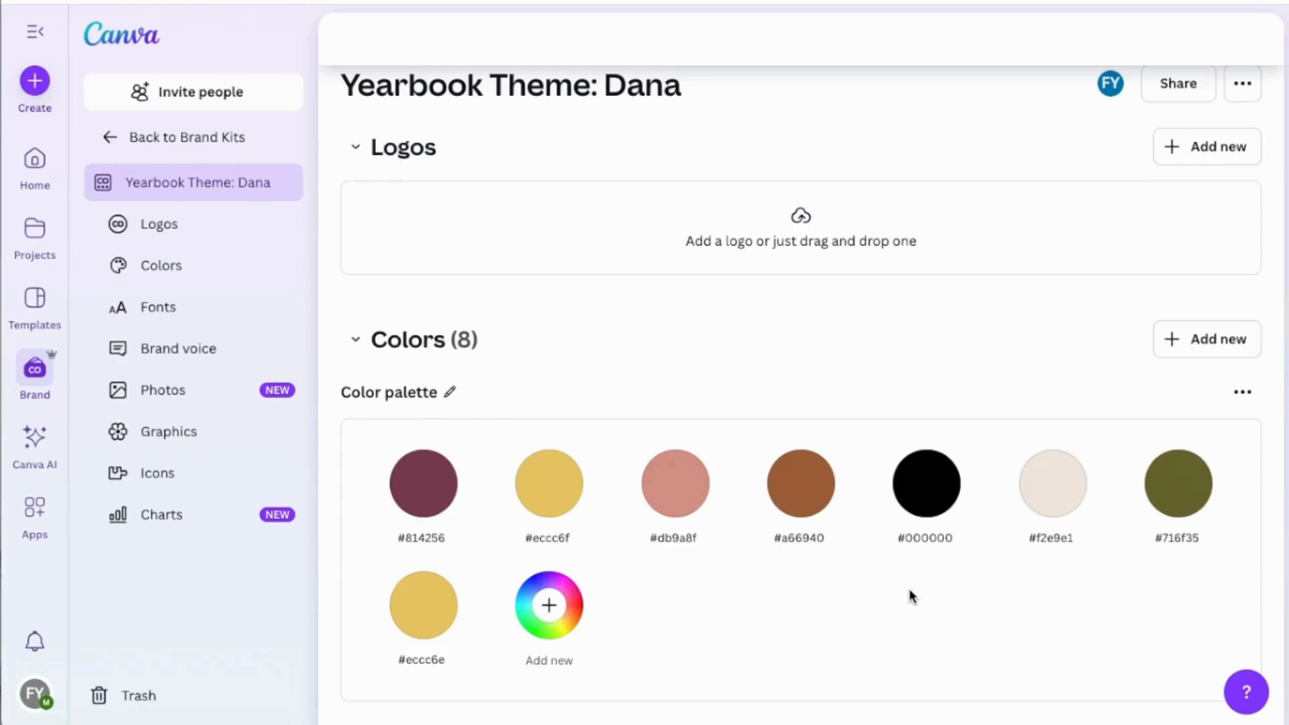
{"action": "scroll", "coordinate": [911, 592], "scroll_direction": "down", "scroll_amount": 10}
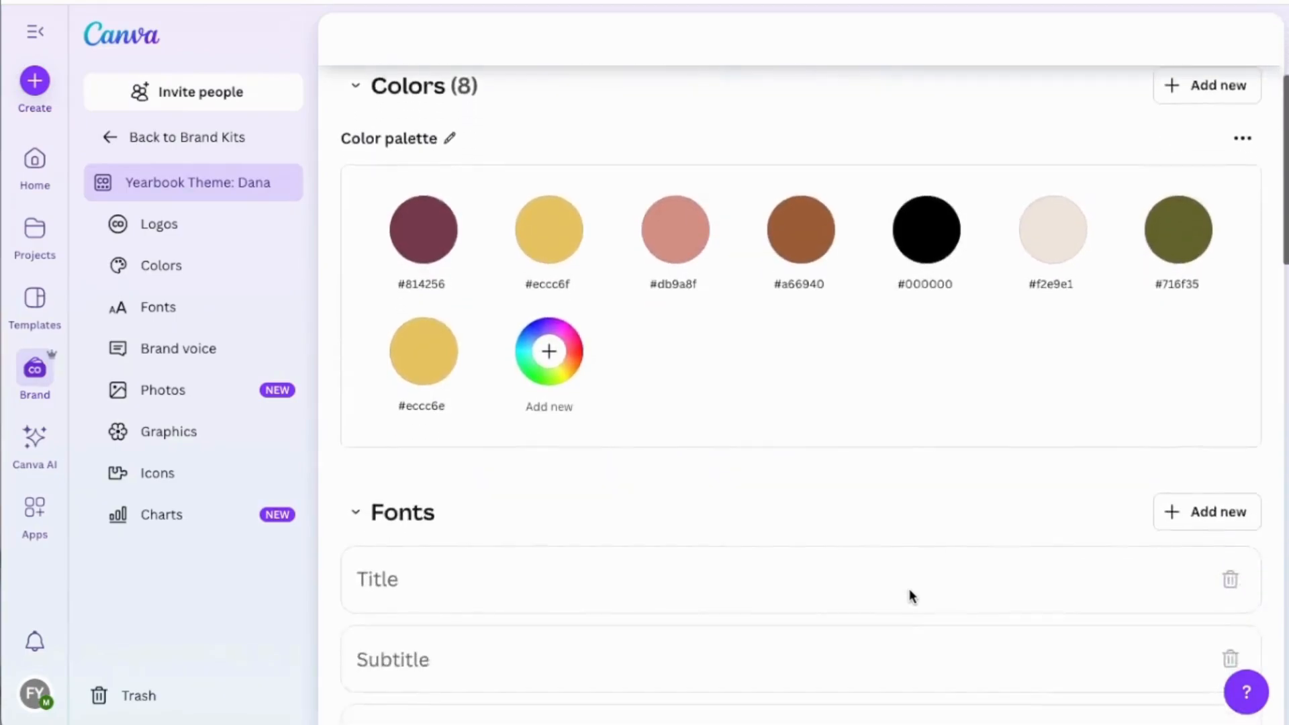
{"action": "scroll", "coordinate": [911, 598], "scroll_direction": "down", "scroll_amount": 10}
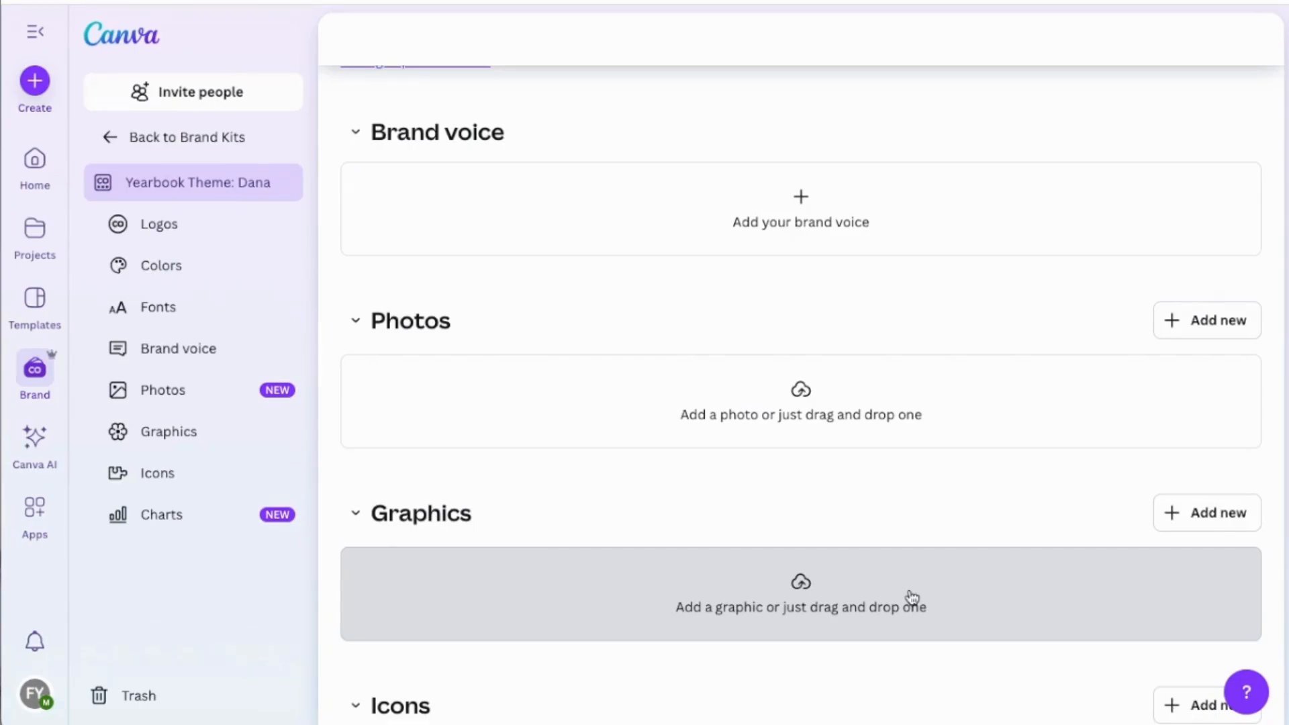
{"action": "scroll", "coordinate": [912, 597], "scroll_direction": "down", "scroll_amount": 2}
{"action": "scroll", "coordinate": [912, 598], "scroll_direction": "up", "scroll_amount": 15}
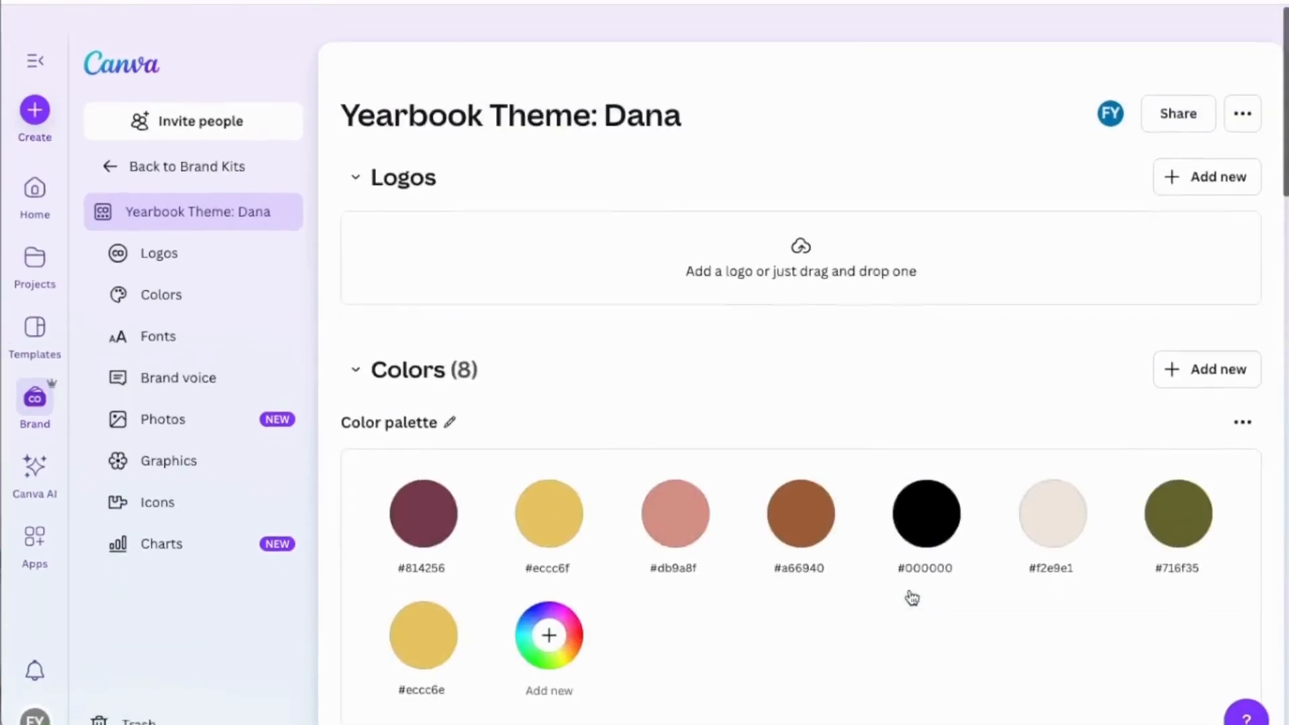
{"action": "scroll", "coordinate": [911, 597], "scroll_direction": "down", "scroll_amount": 1}
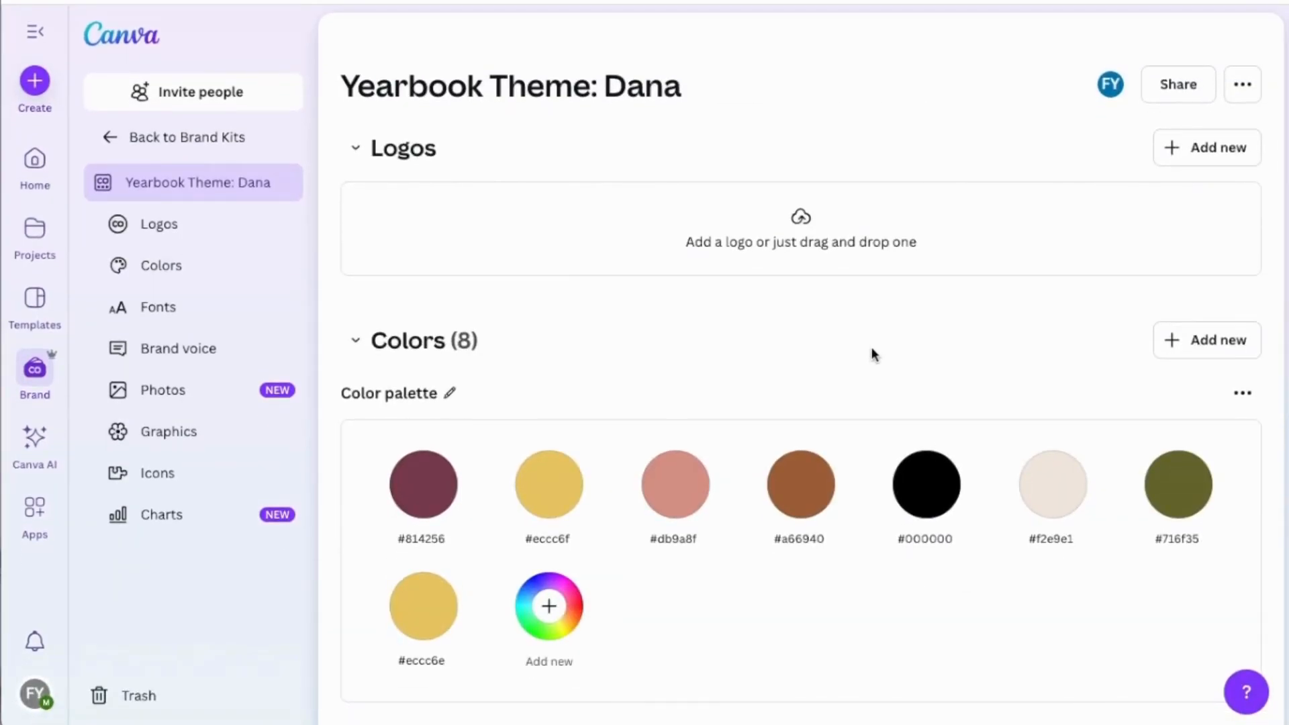
{"action": "left_click", "coordinate": [1196, 343]}
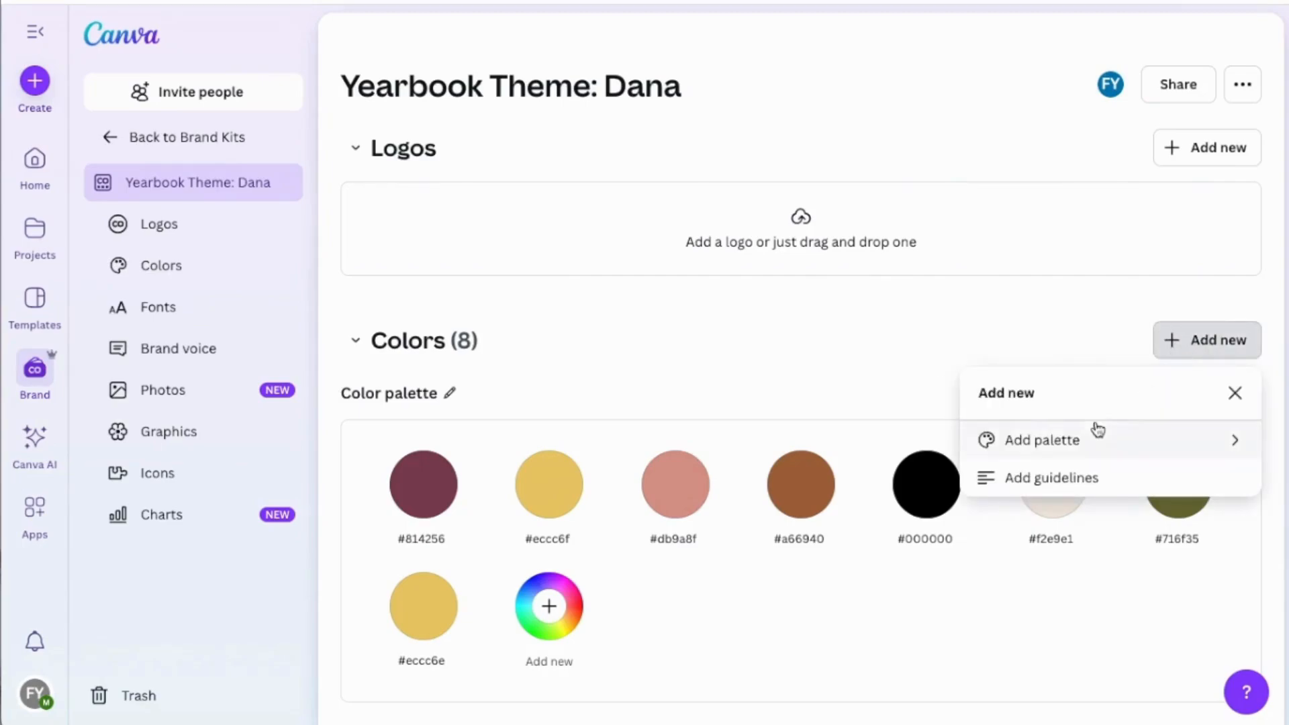
{"action": "left_click", "coordinate": [1080, 478]}
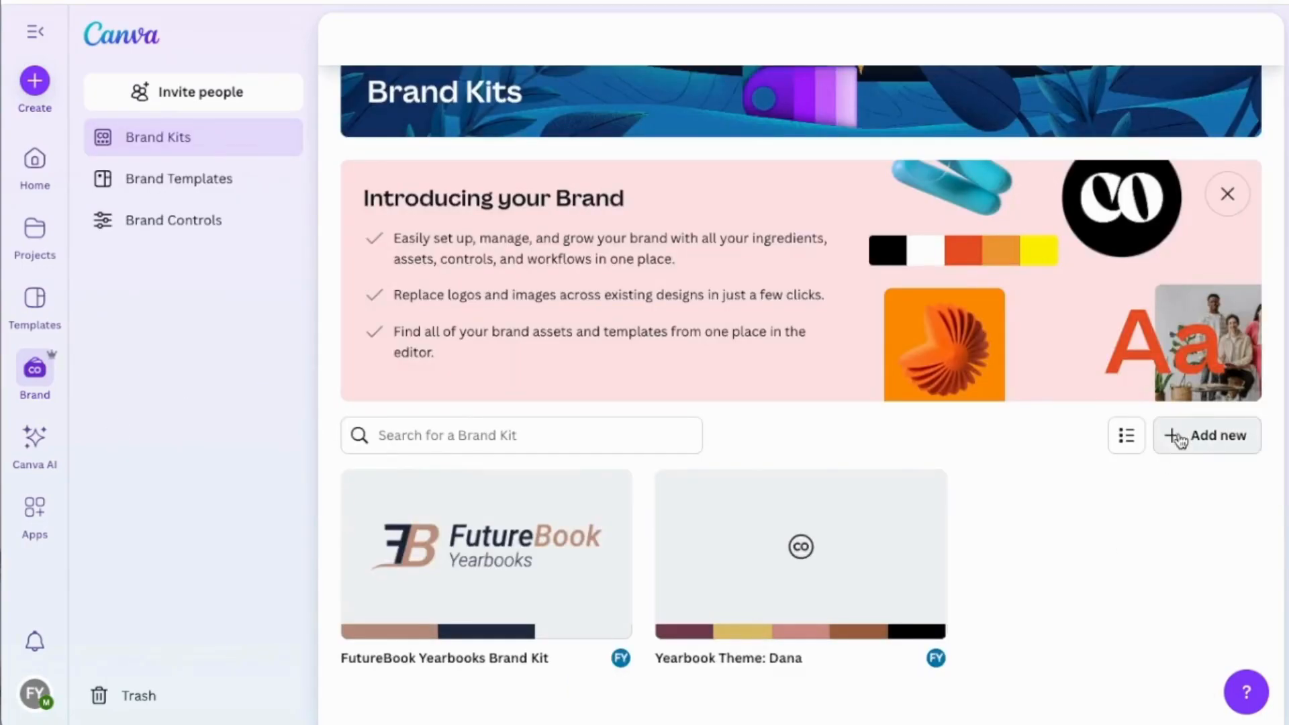
View the form for creating a new Brand Kit, close it without creating one, and open the Brand Templates.
{"action": "left_click", "coordinate": [1199, 443]}
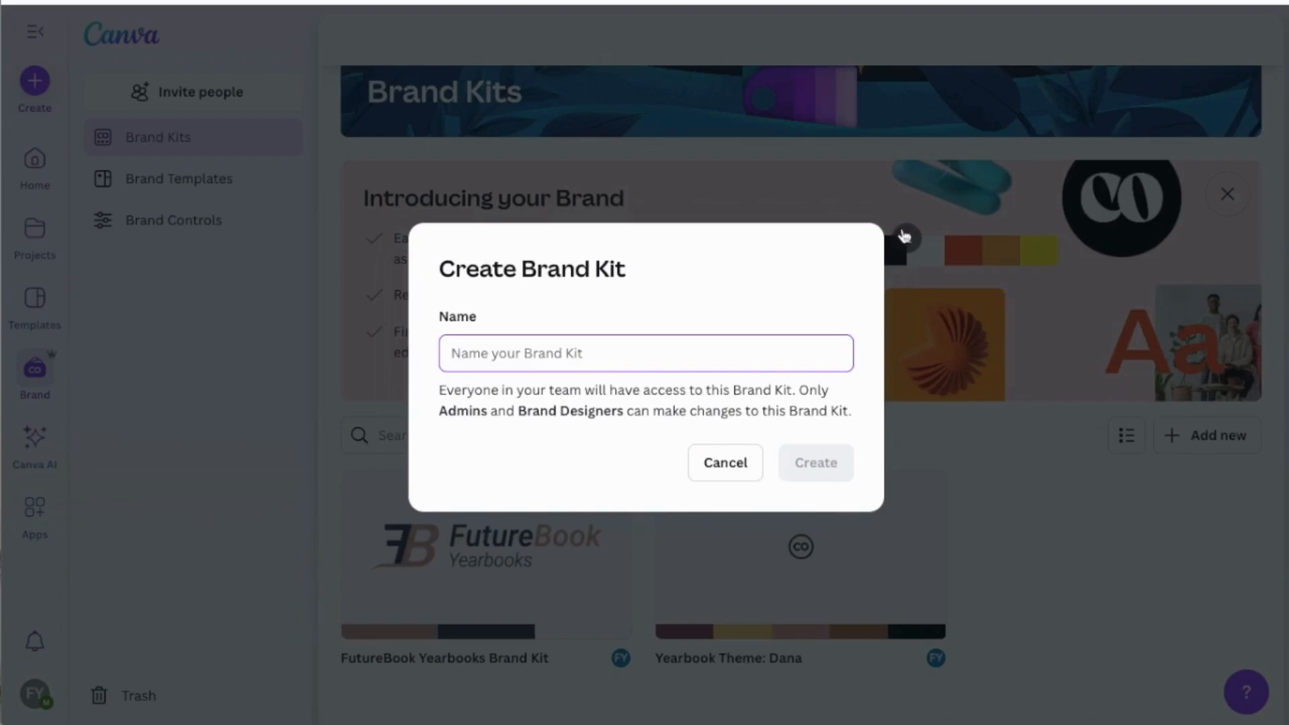
{"action": "left_click", "coordinate": [906, 239]}
{"action": "left_click", "coordinate": [179, 179]}
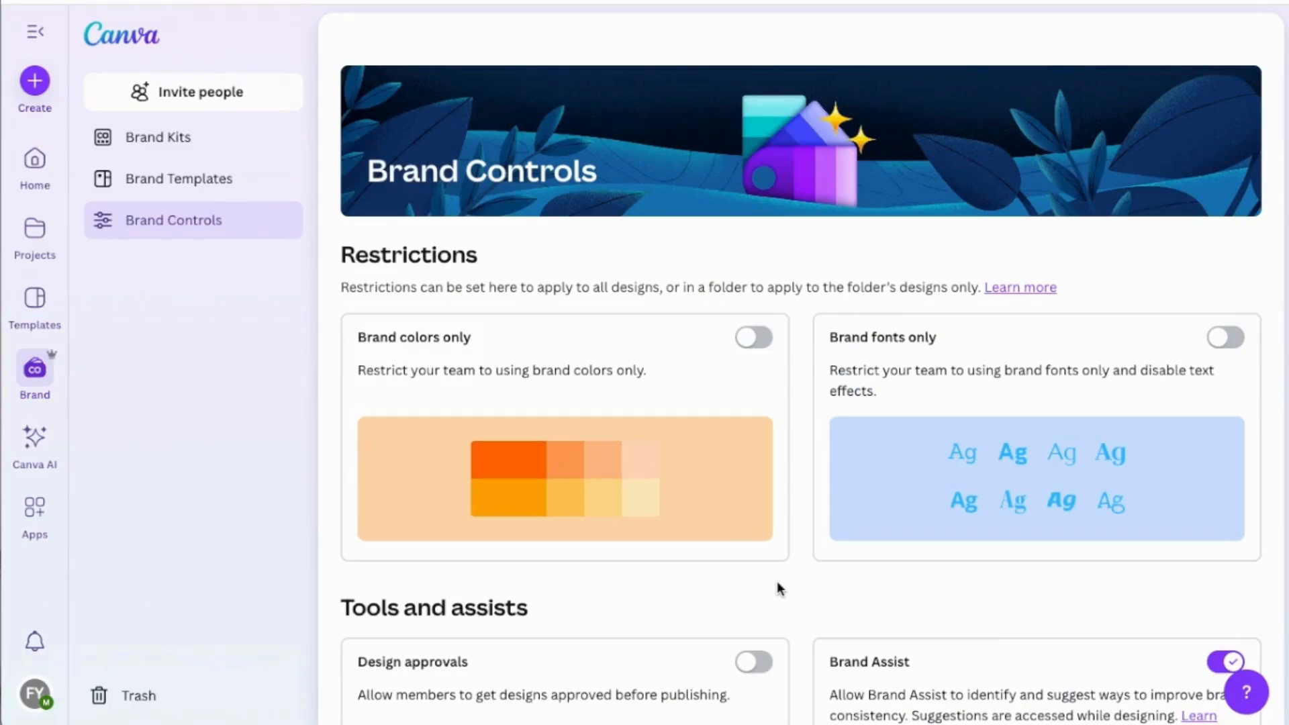
Turn on Design approvals in the Brand Controls and open its settings.
{"action": "scroll", "coordinate": [777, 581], "scroll_direction": "down", "scroll_amount": 3}
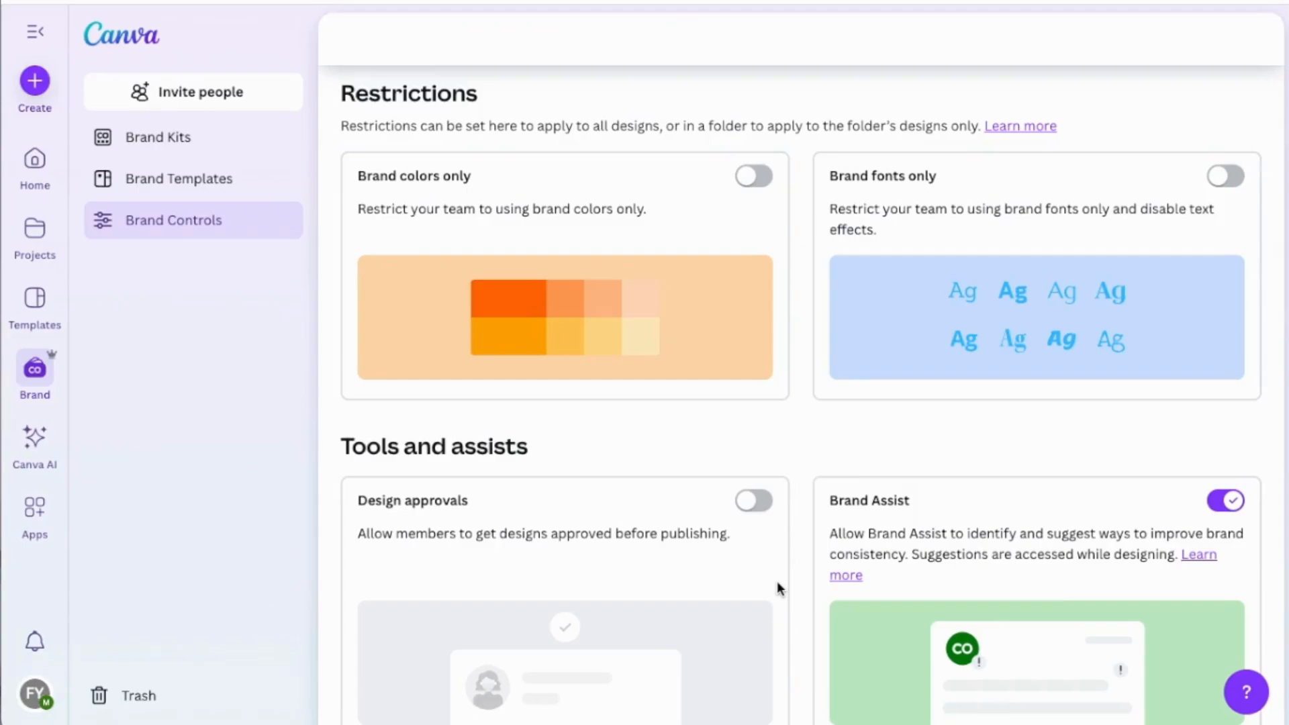
{"action": "left_click", "coordinate": [751, 502]}
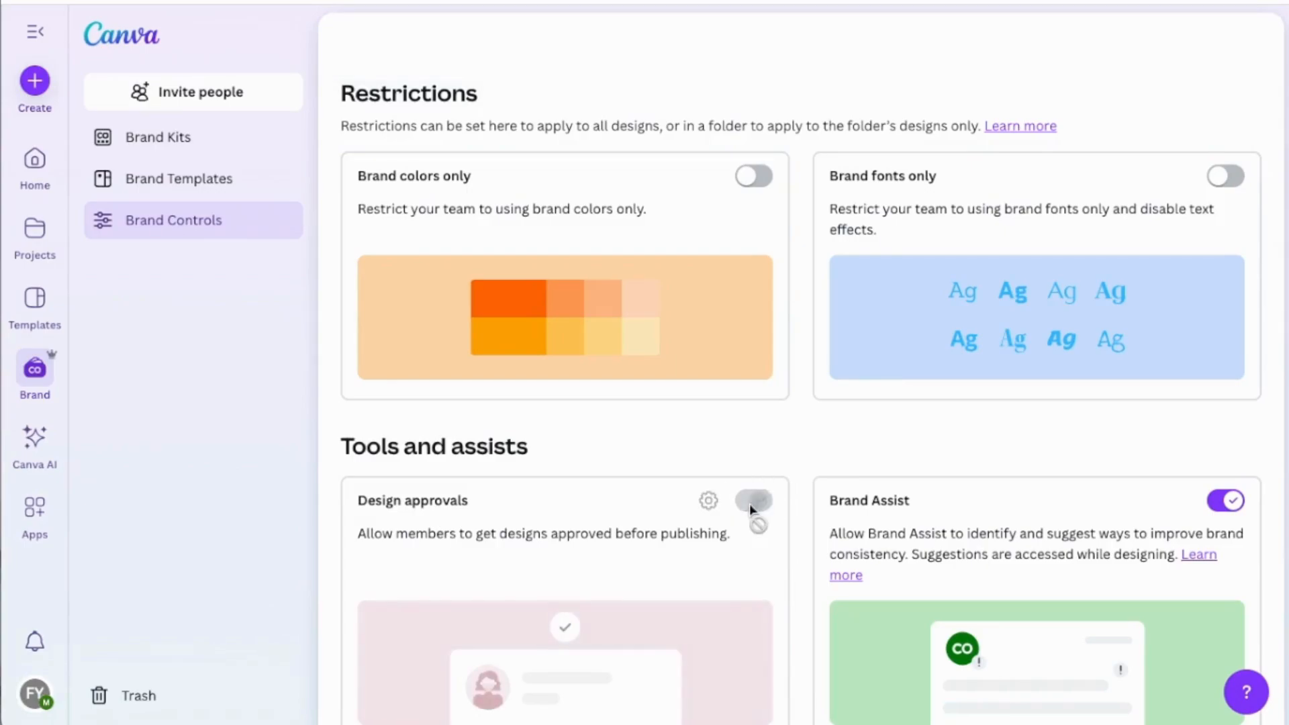
{"action": "left_click", "coordinate": [708, 502]}
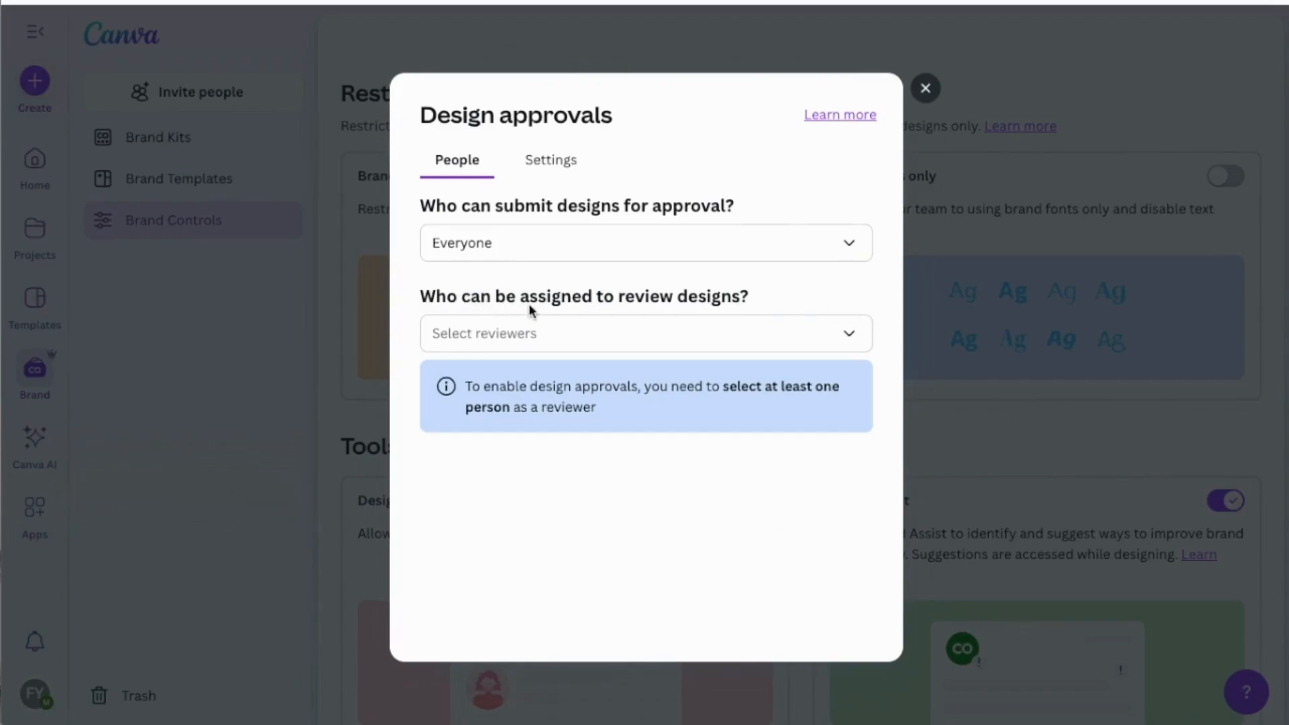
Examine the choices for who can review designs, leave reviewers unselected, and set approval as required to publish.
{"action": "left_click", "coordinate": [847, 336]}
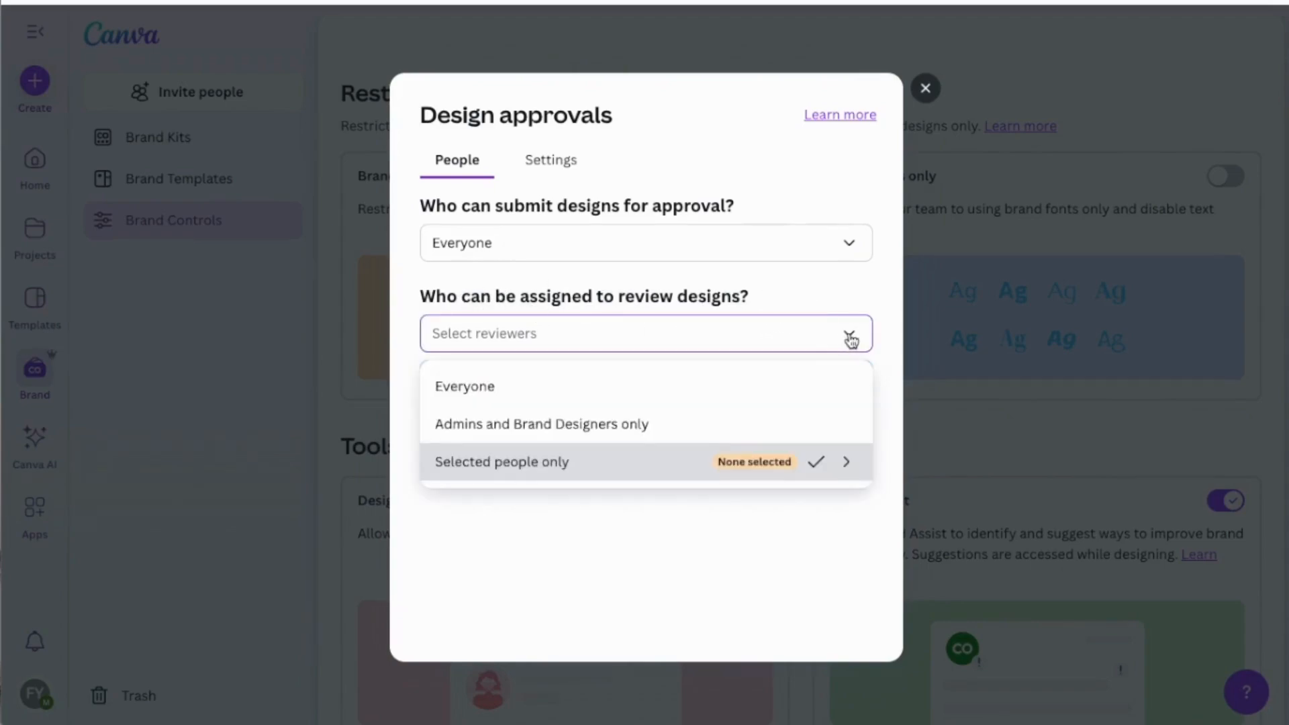
{"action": "left_click", "coordinate": [845, 467]}
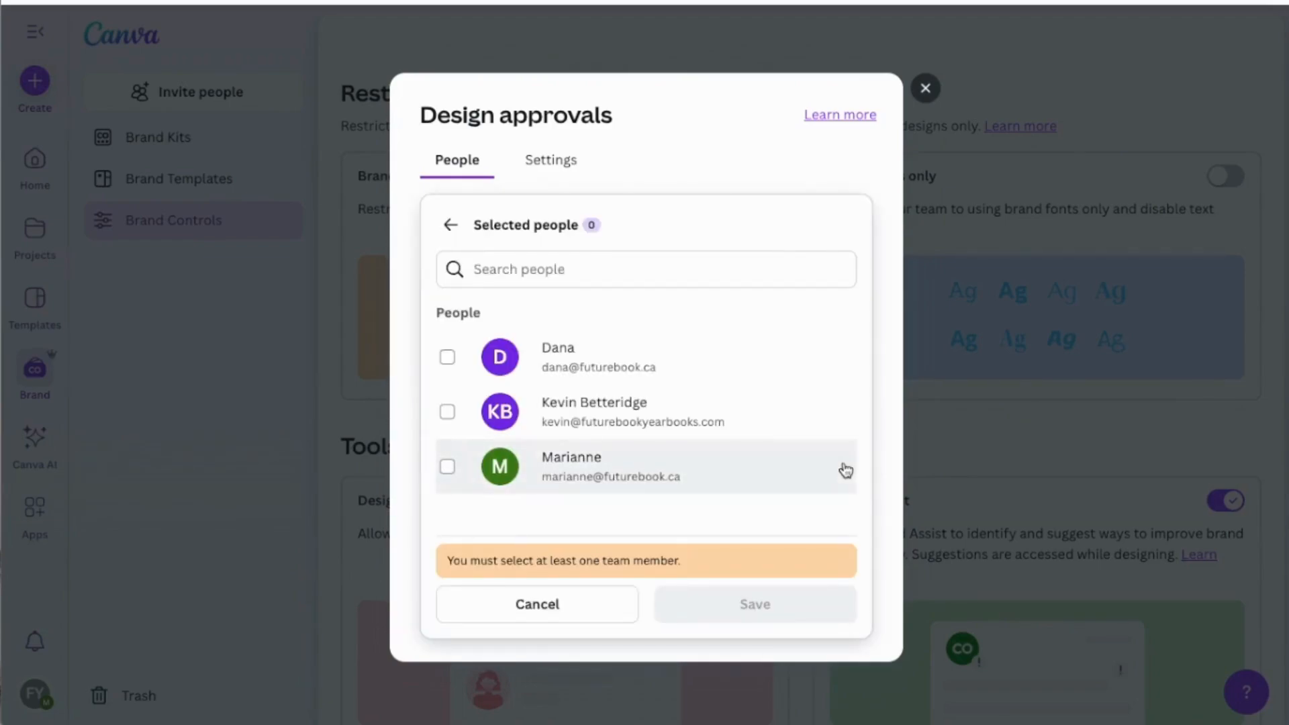
{"action": "left_click", "coordinate": [447, 226]}
{"action": "left_click", "coordinate": [550, 160]}
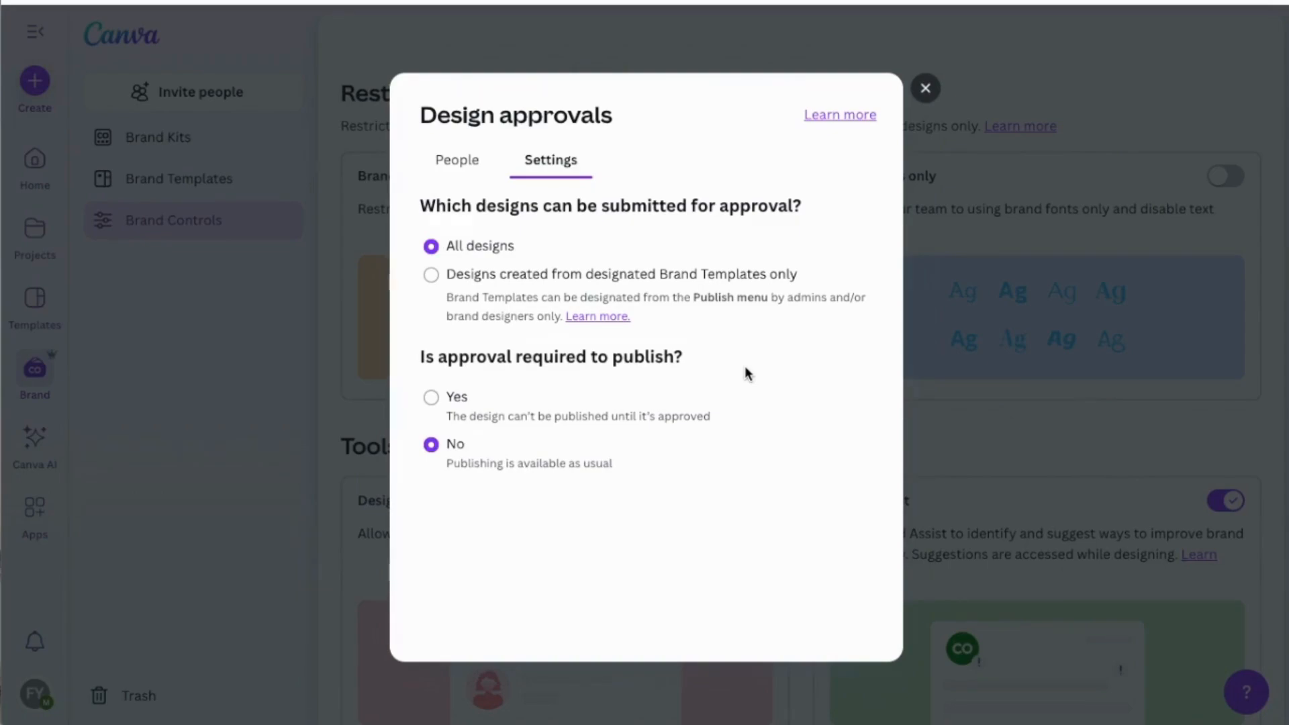
{"action": "left_click", "coordinate": [431, 397]}
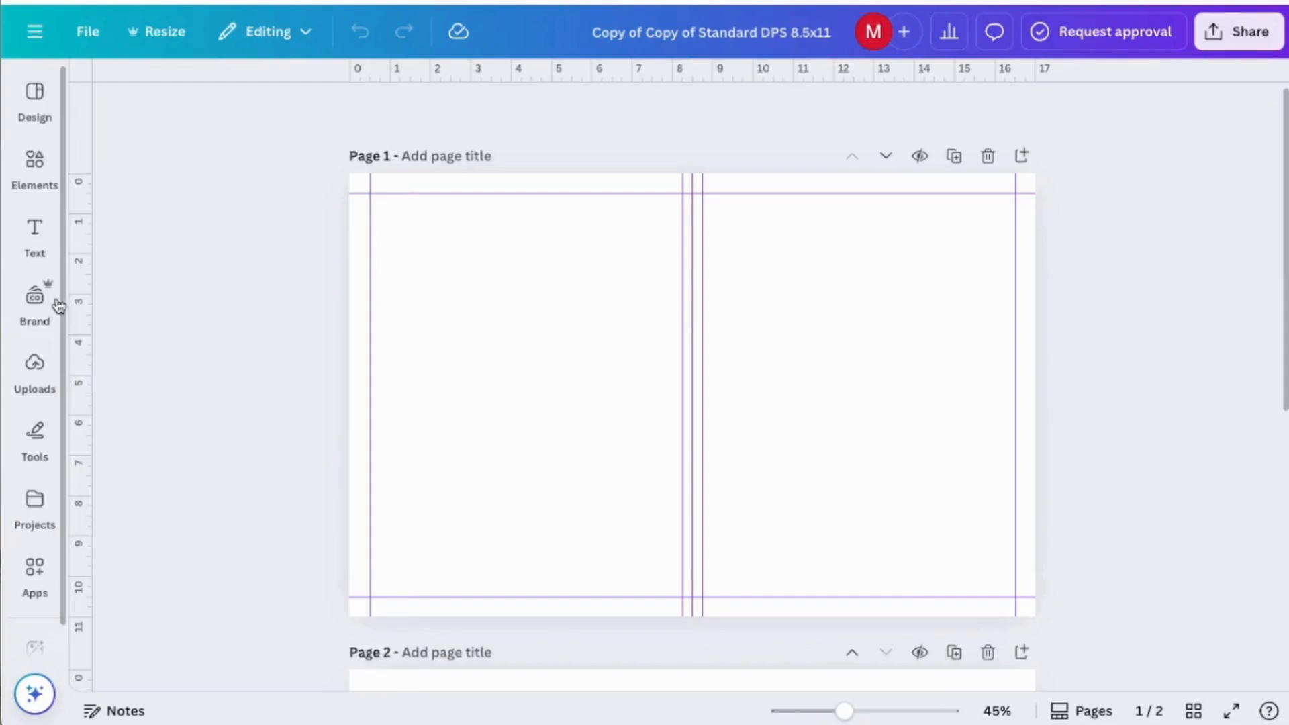
Look through the brand assets in the 8.5x11 spread design and apply the maroon photo-collage Brand Template to page 1.
{"action": "left_click", "coordinate": [37, 302]}
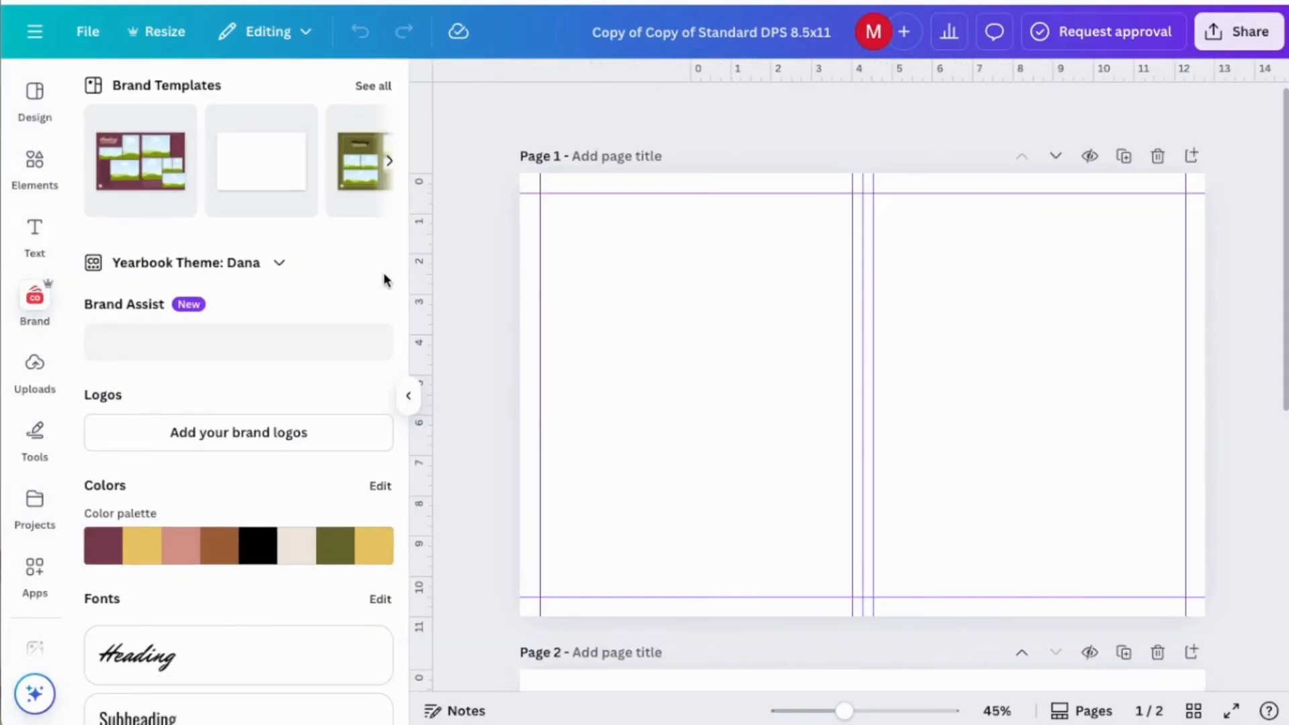
{"action": "scroll", "coordinate": [386, 280], "scroll_direction": "down", "scroll_amount": 6}
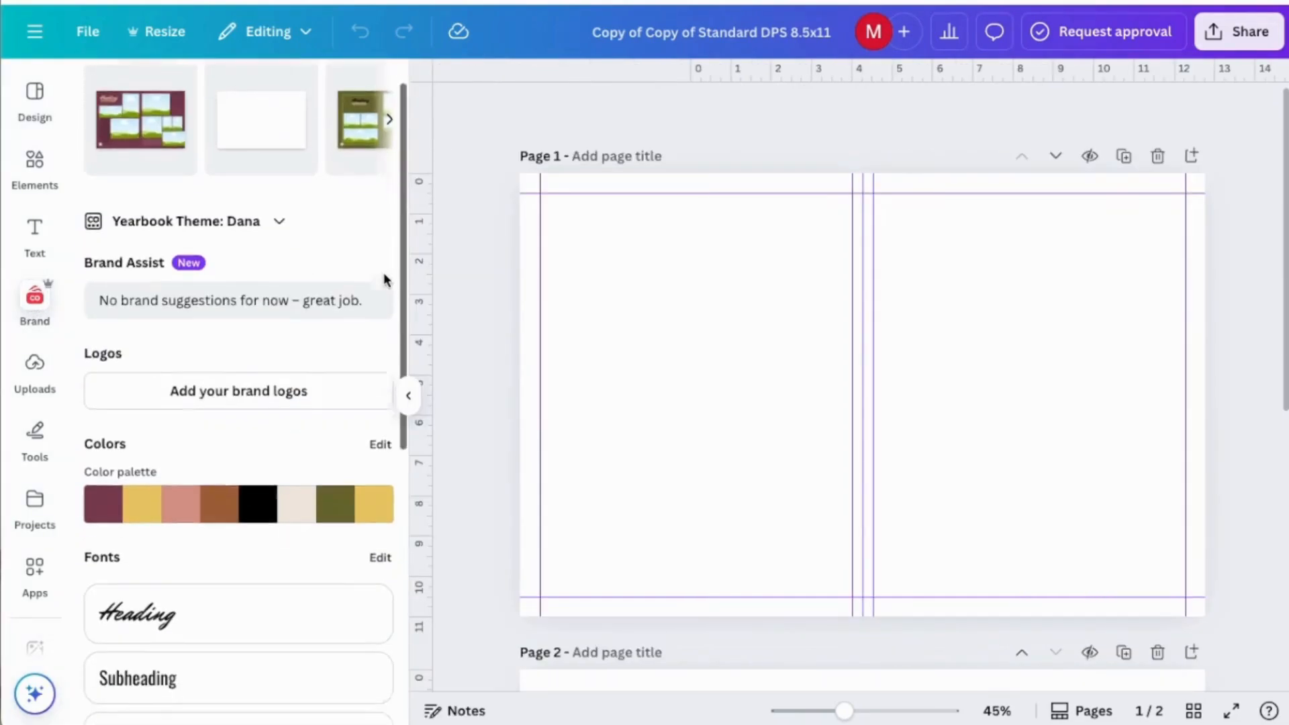
{"action": "scroll", "coordinate": [386, 280], "scroll_direction": "down", "scroll_amount": 1}
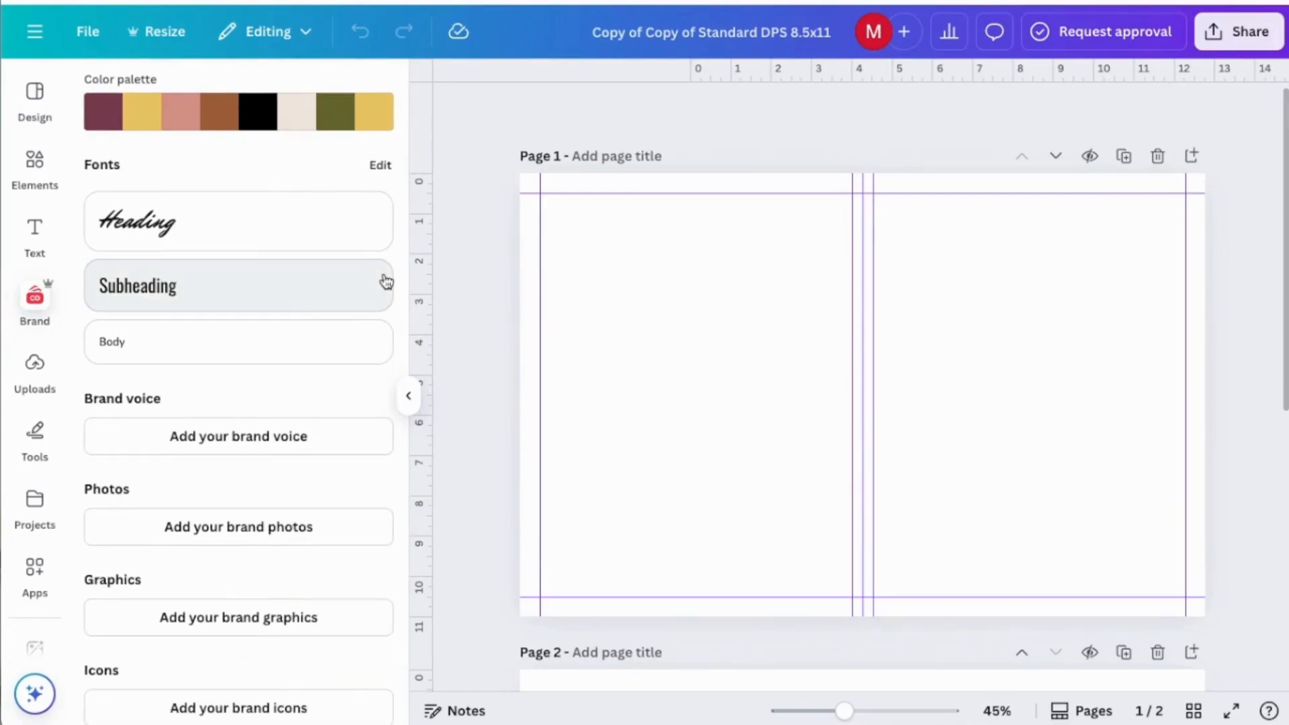
{"action": "scroll", "coordinate": [386, 280], "scroll_direction": "up", "scroll_amount": 7}
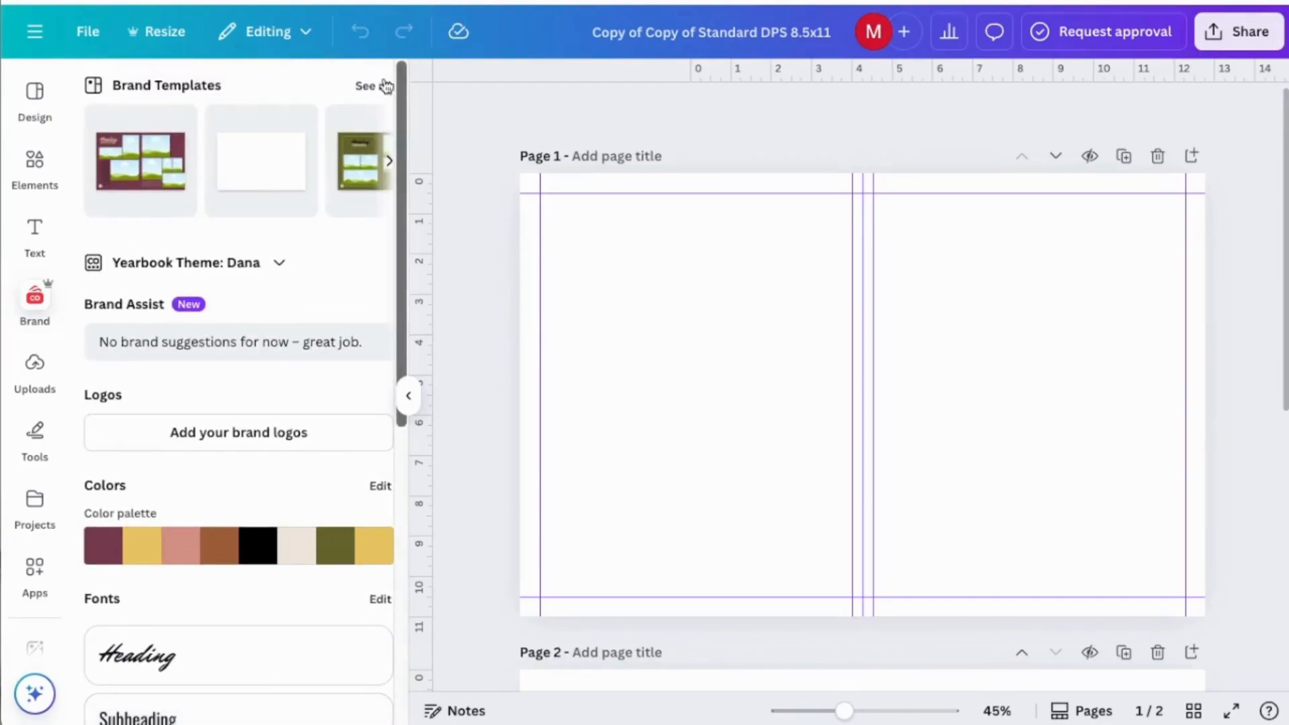
{"action": "left_click", "coordinate": [365, 88]}
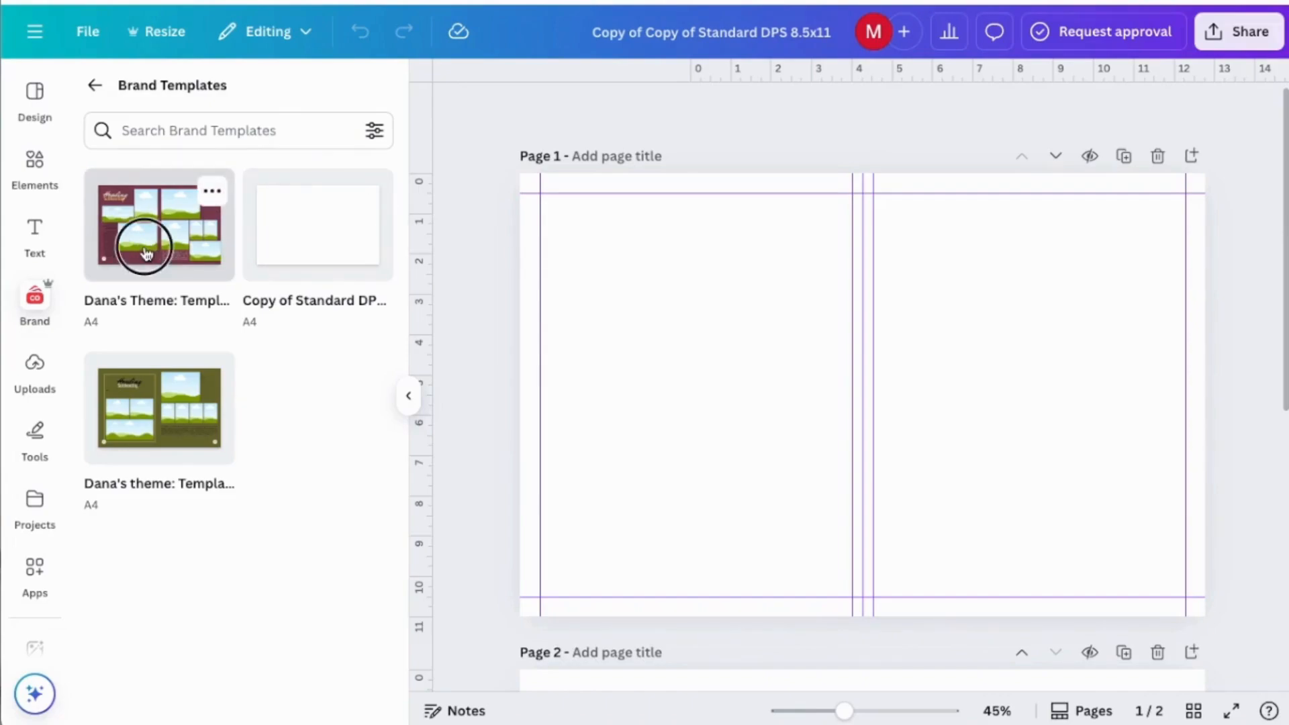
{"action": "left_click_drag", "start_coordinate": [138, 239], "coordinate": [665, 335]}
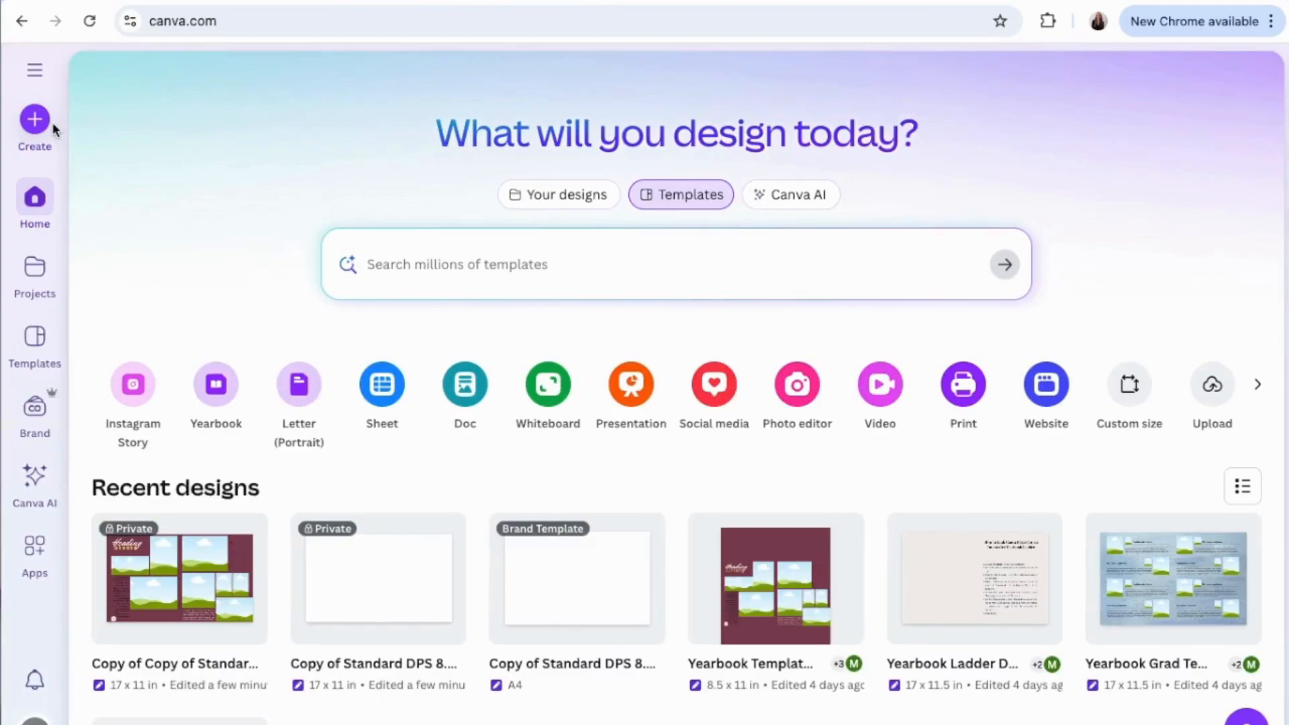
Create a new custom-size design 17 in wide and 11 in high.
{"action": "left_click", "coordinate": [52, 124]}
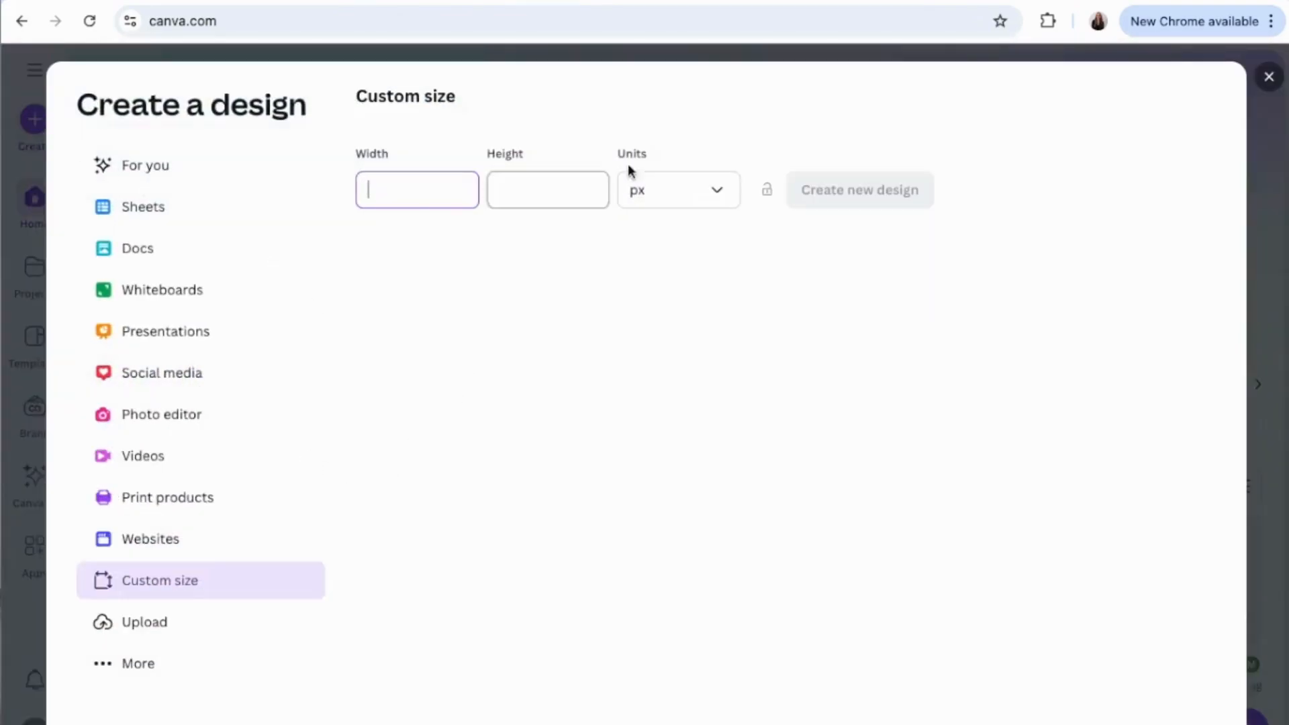
{"action": "left_click", "coordinate": [712, 208]}
{"action": "left_click", "coordinate": [699, 286]}
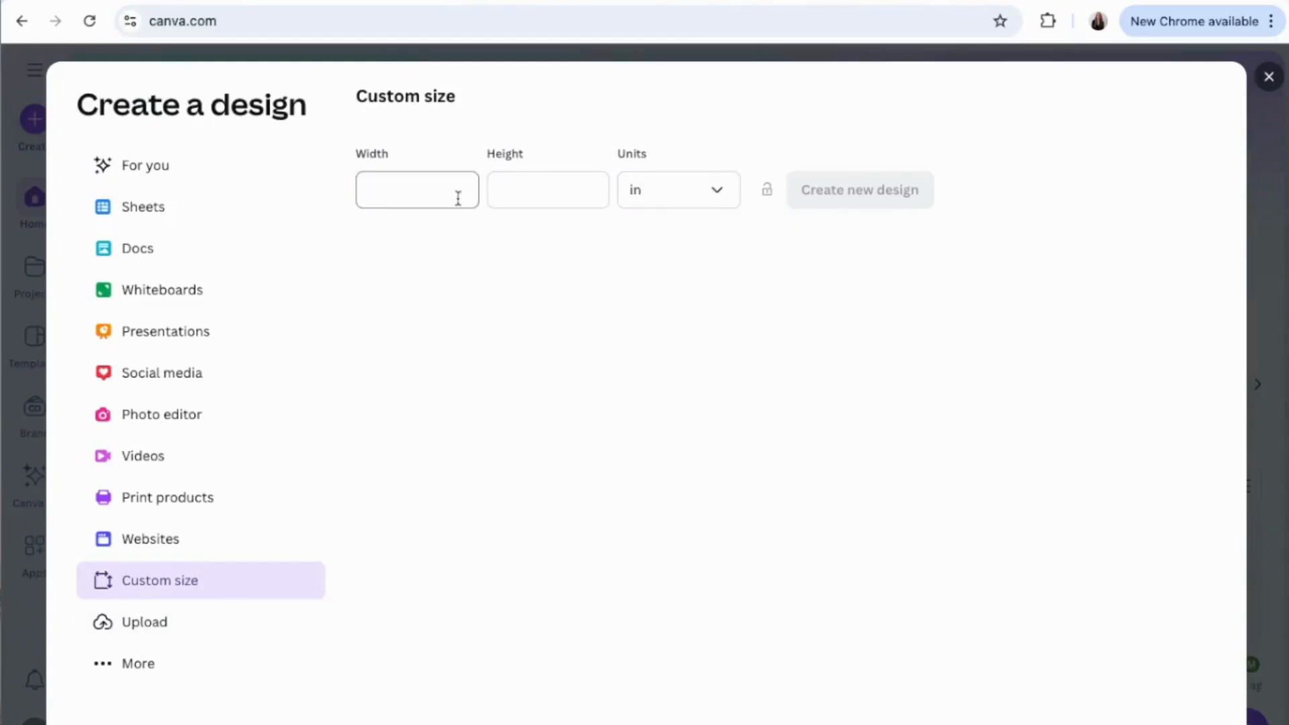
{"action": "left_click", "coordinate": [449, 195]}
{"action": "type", "text": "17"}
{"action": "left_click", "coordinate": [556, 193]}
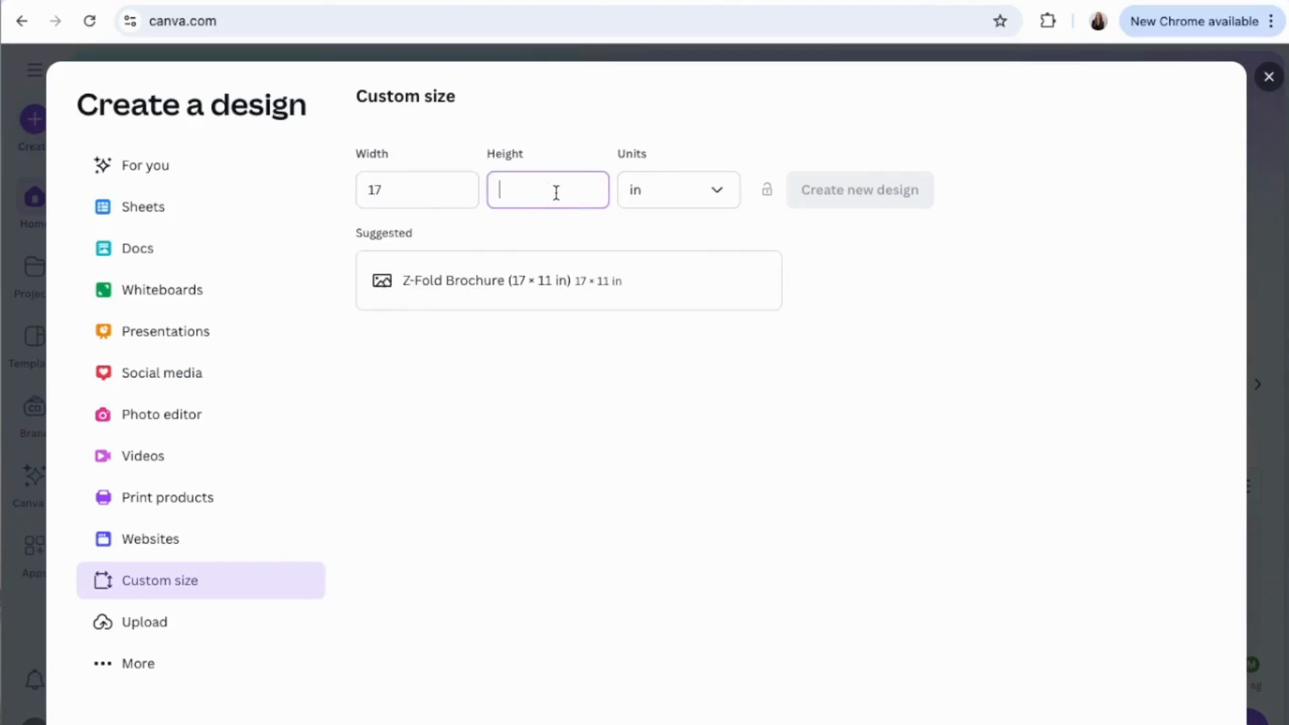
{"action": "type", "text": "11"}
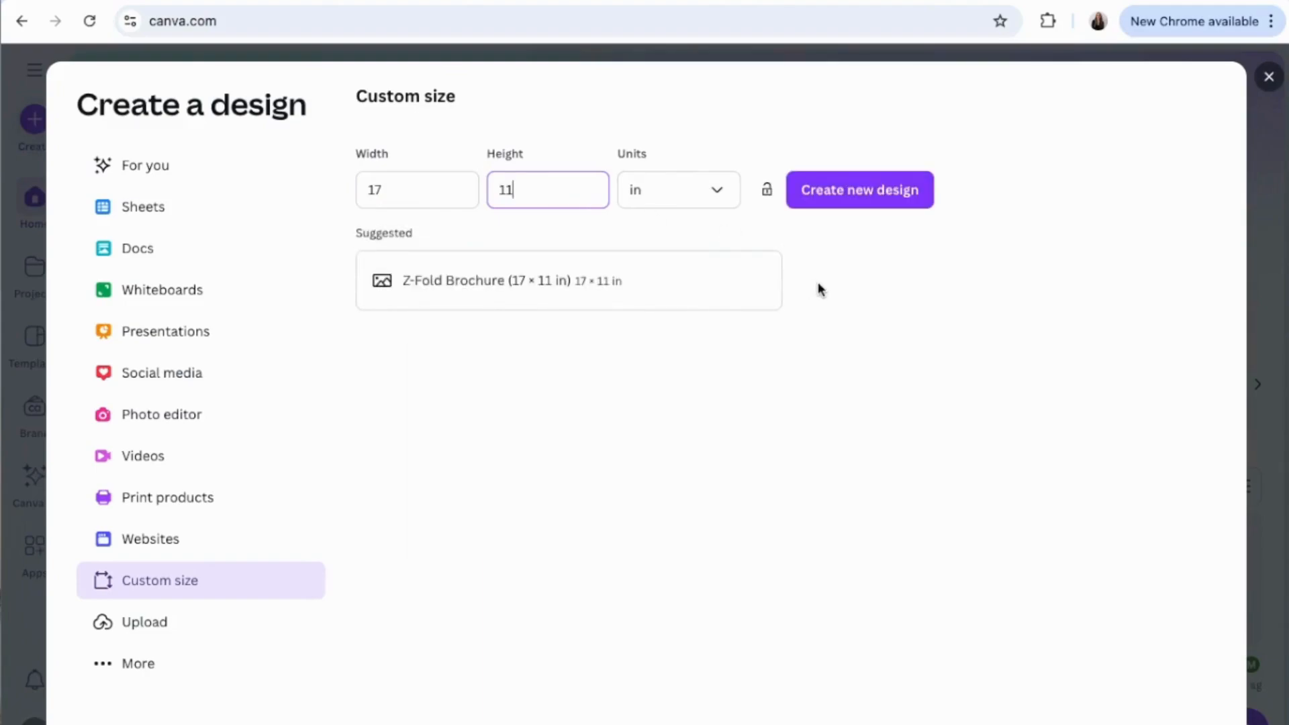
{"action": "left_click", "coordinate": [867, 190]}
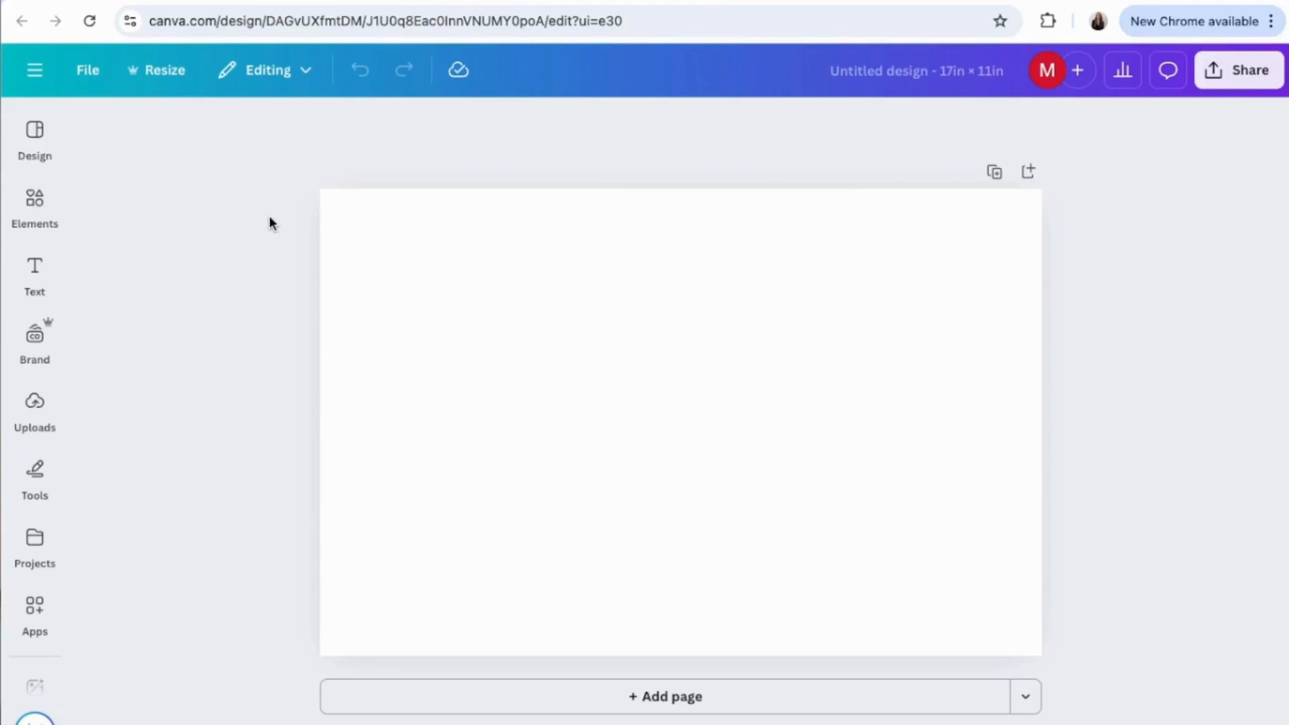
Show rulers and guides in the new 17 × 11 in design.
{"action": "left_click", "coordinate": [86, 69]}
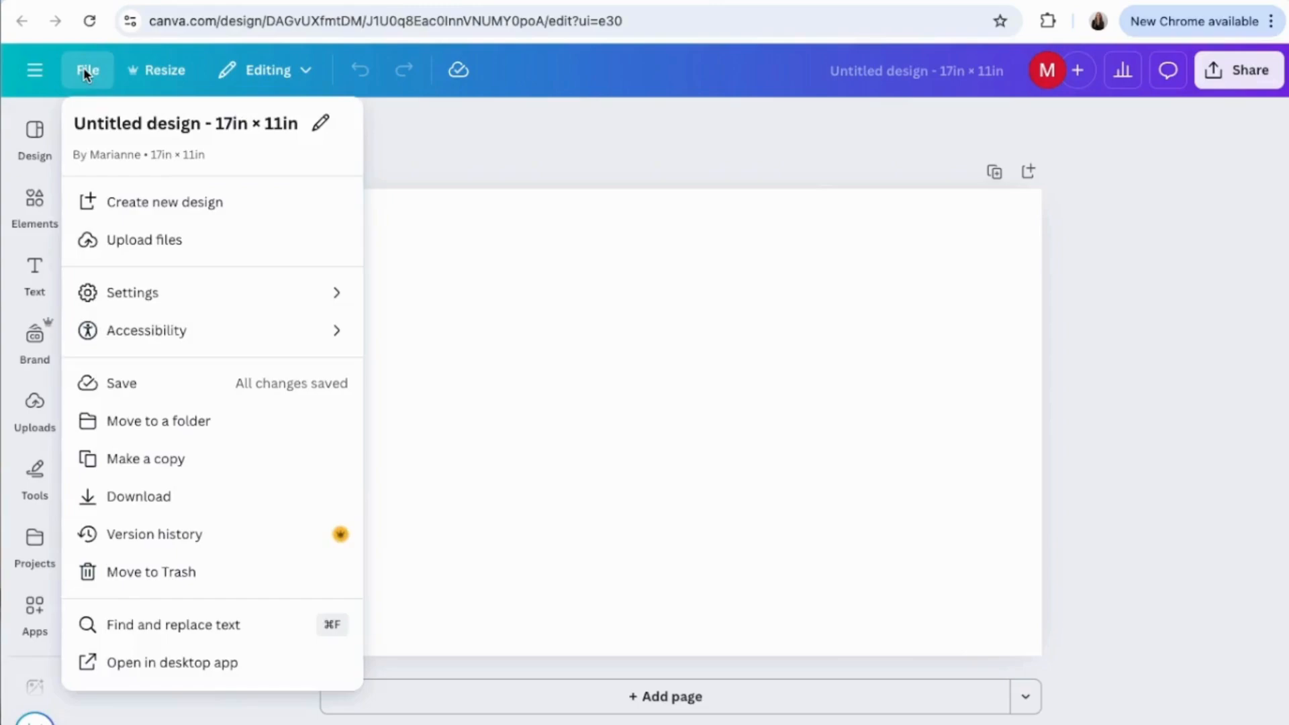
{"action": "mouse_move", "coordinate": [225, 293]}
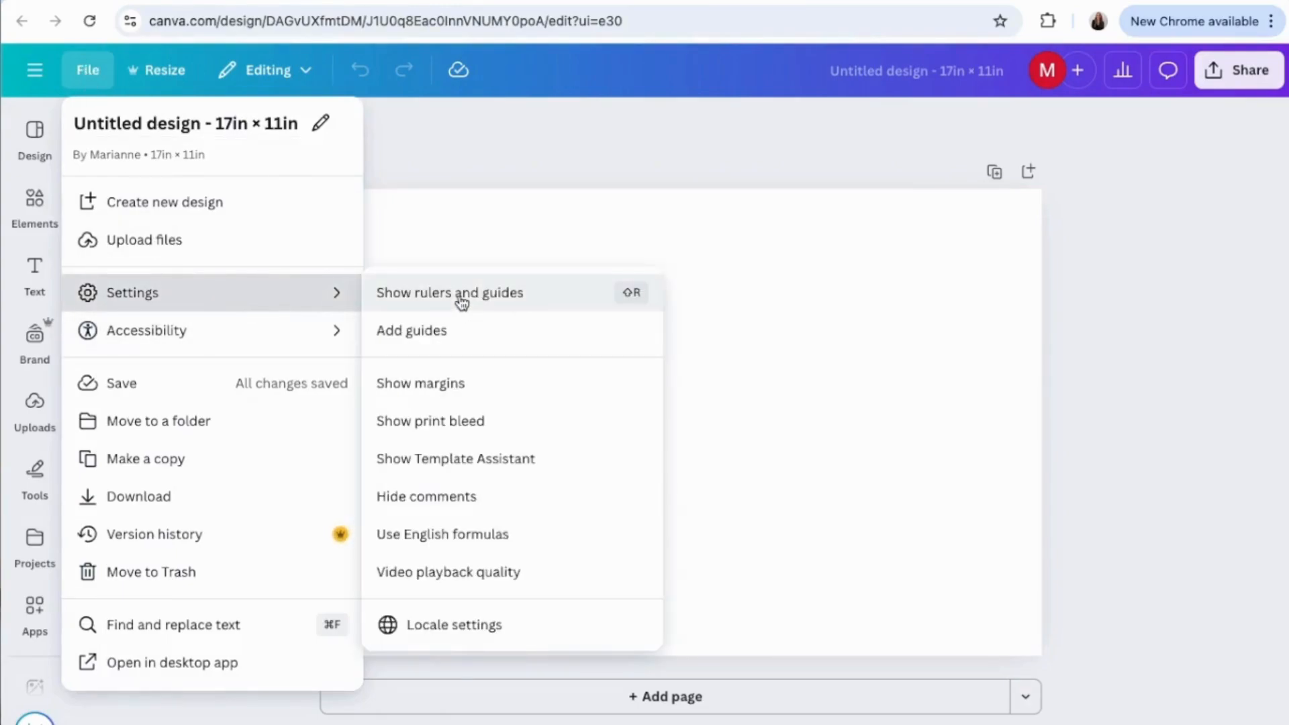
{"action": "left_click", "coordinate": [462, 302]}
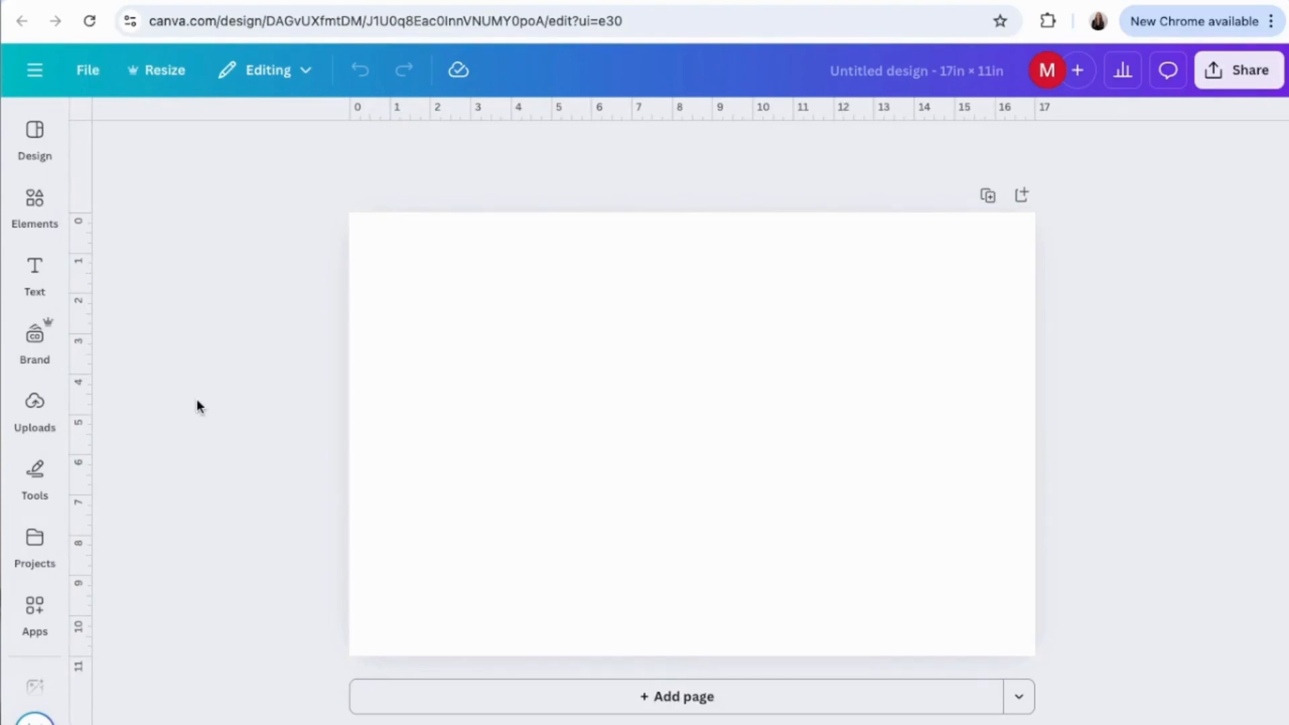
Turn on the margins display for the blank 17 × 11 in spread.
{"action": "left_click", "coordinate": [89, 71]}
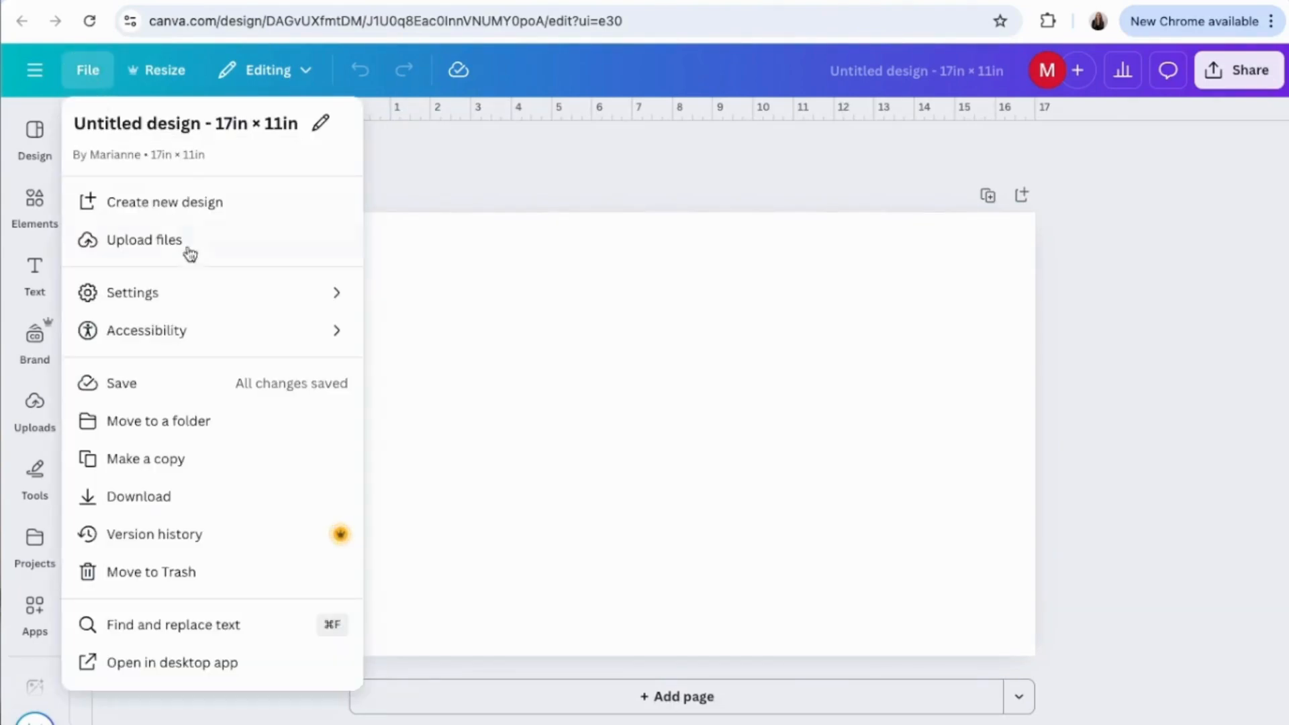
{"action": "mouse_move", "coordinate": [256, 302]}
{"action": "left_click", "coordinate": [492, 381]}
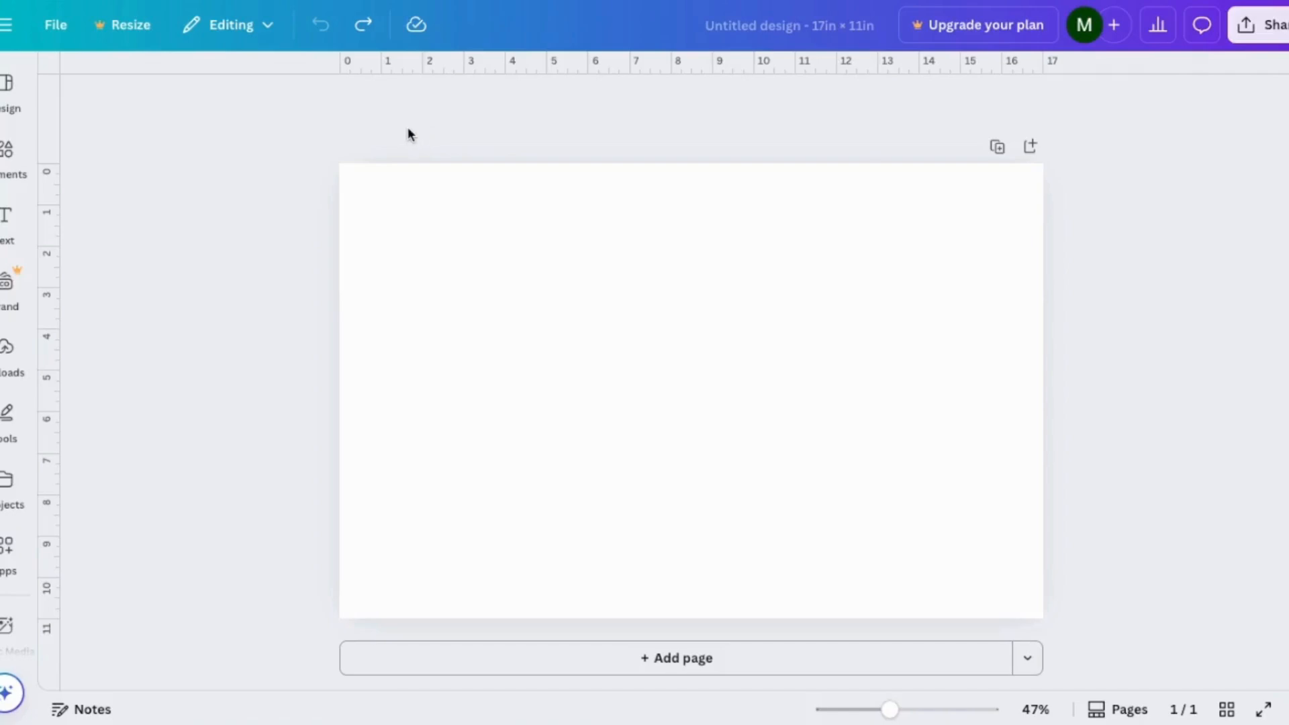
Add custom guides with 0 columns and a 0.5 in margin for both columns and rows.
{"action": "left_click", "coordinate": [56, 25]}
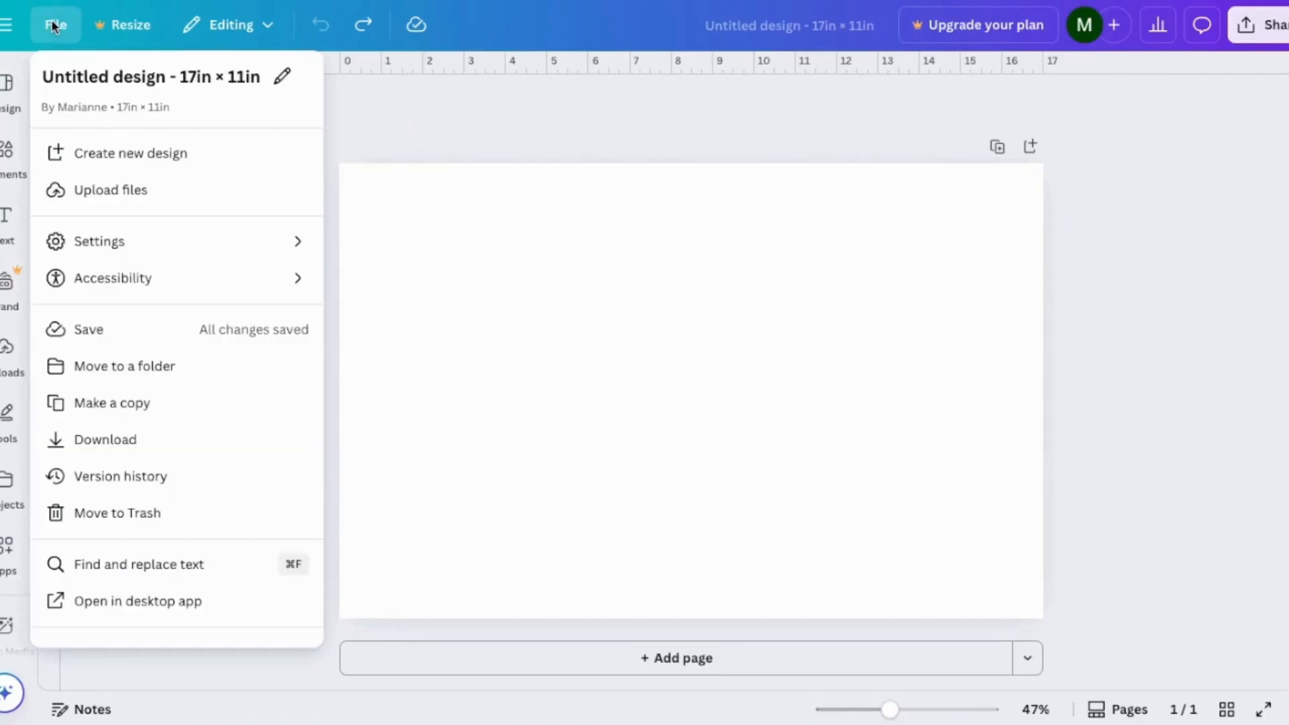
{"action": "left_click", "coordinate": [188, 244]}
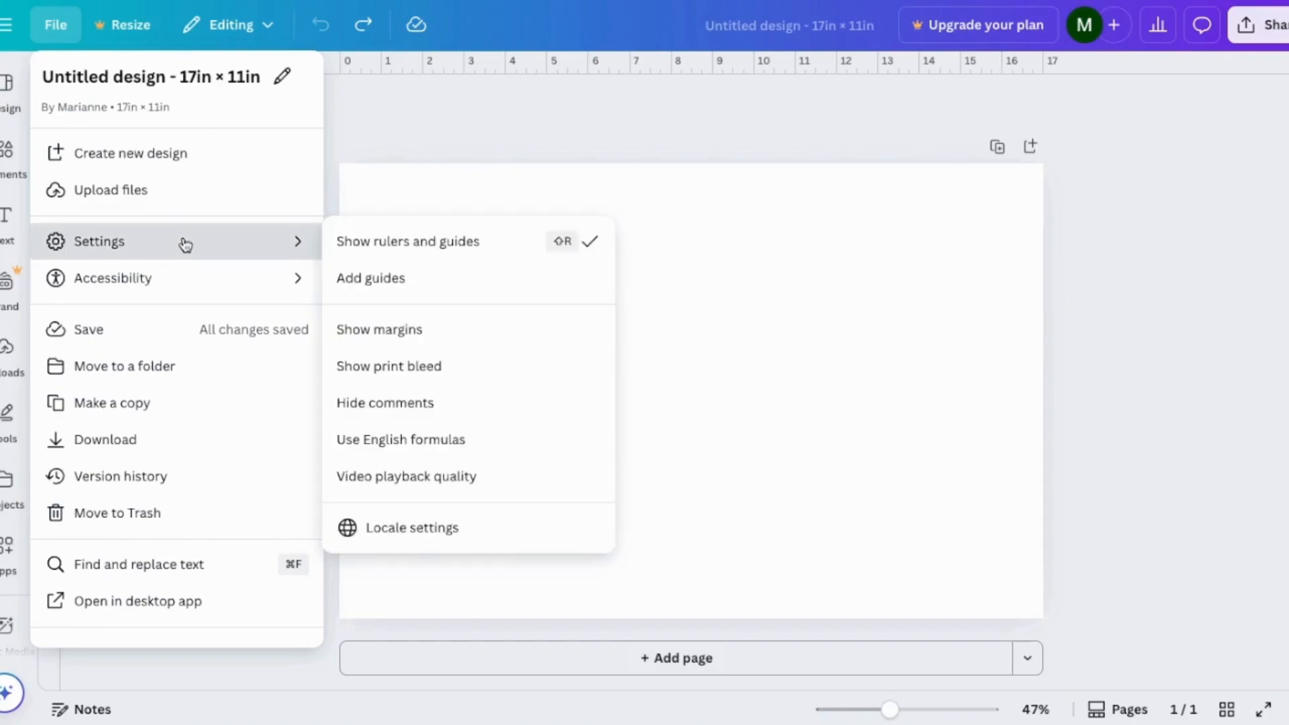
{"action": "left_click", "coordinate": [468, 292]}
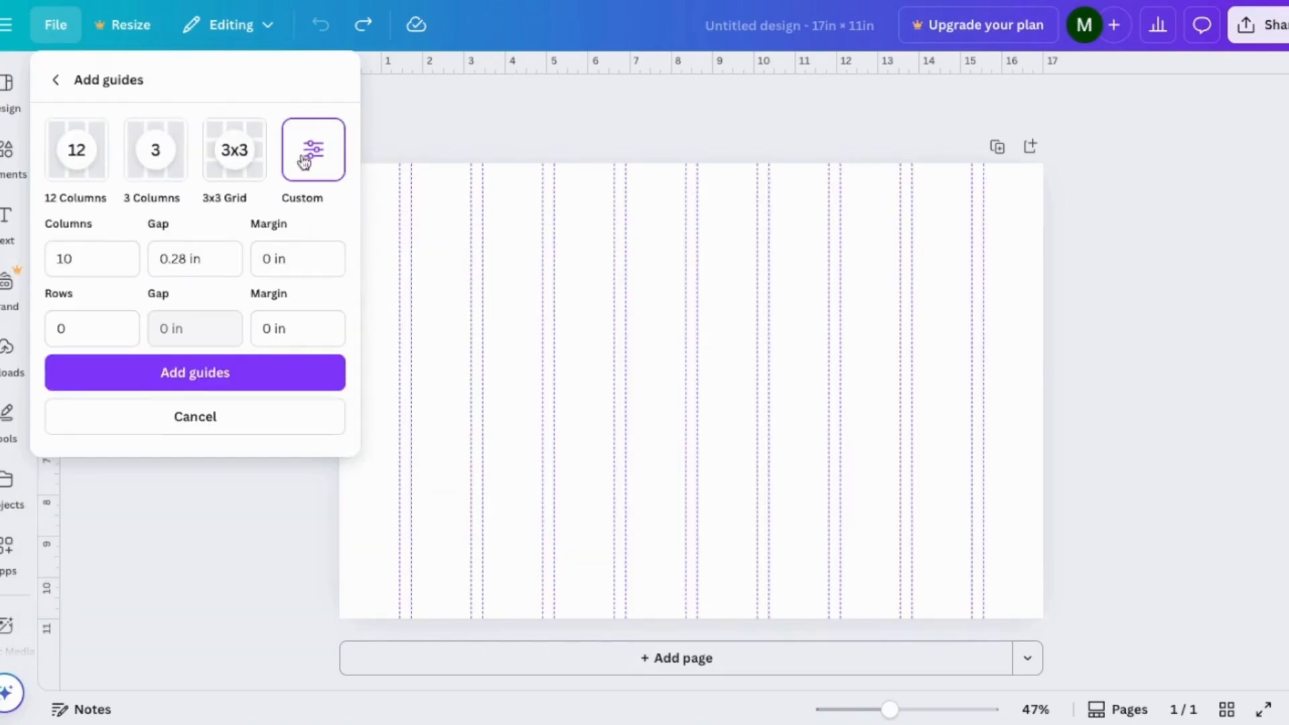
{"action": "left_click", "coordinate": [95, 262]}
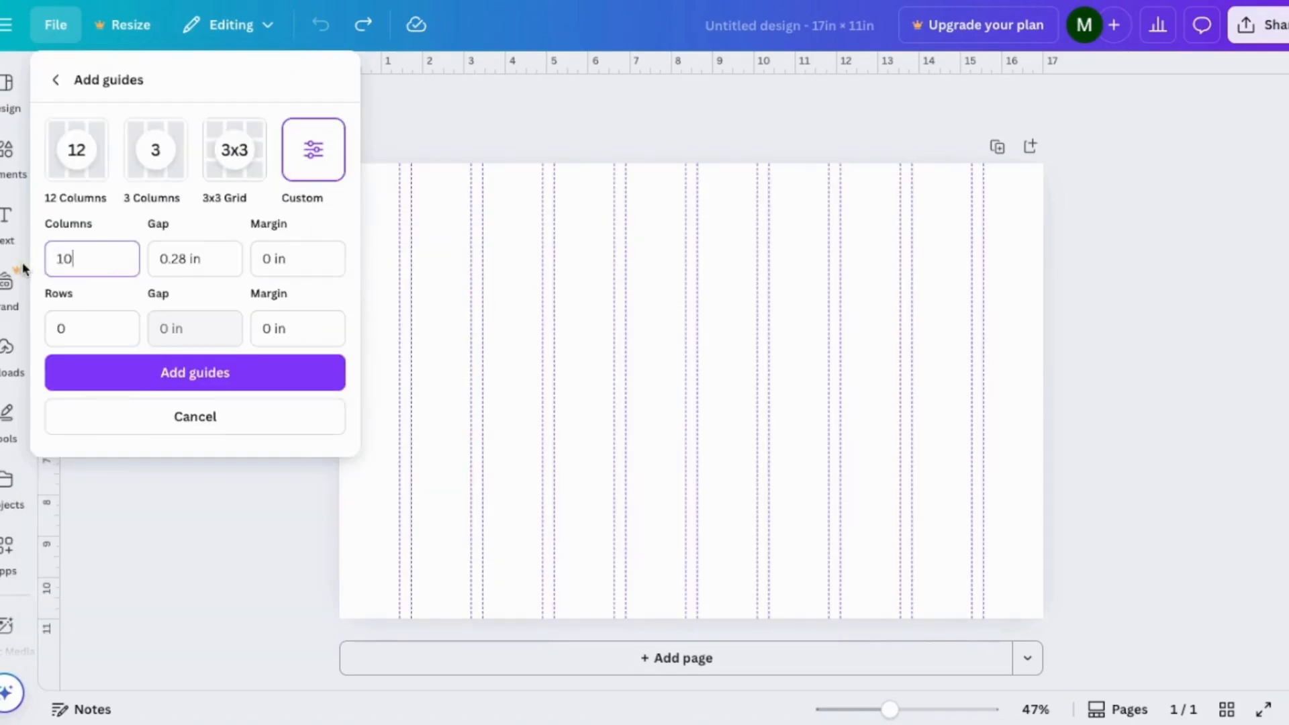
{"action": "key", "text": "BackSpace"}
{"action": "key", "text": "BackSpace"}
{"action": "type", "text": "0"}
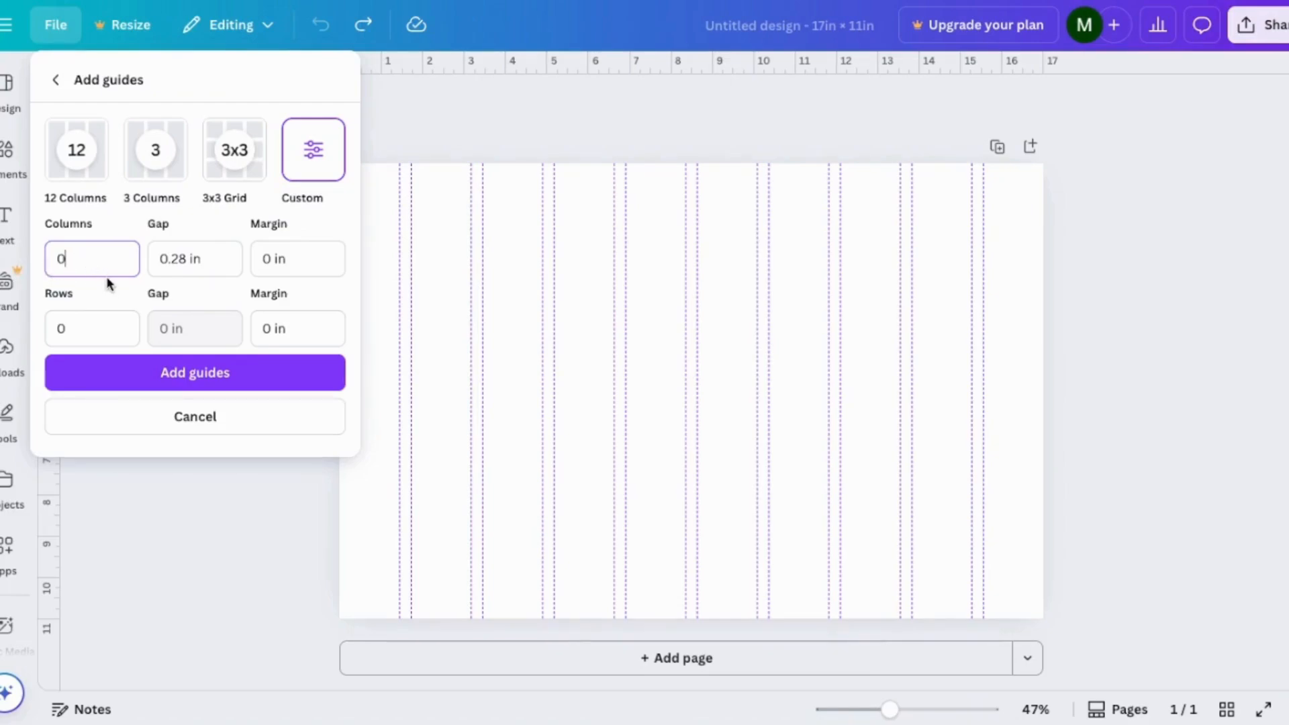
{"action": "left_click", "coordinate": [267, 258]}
{"action": "type", "text": ".5"}
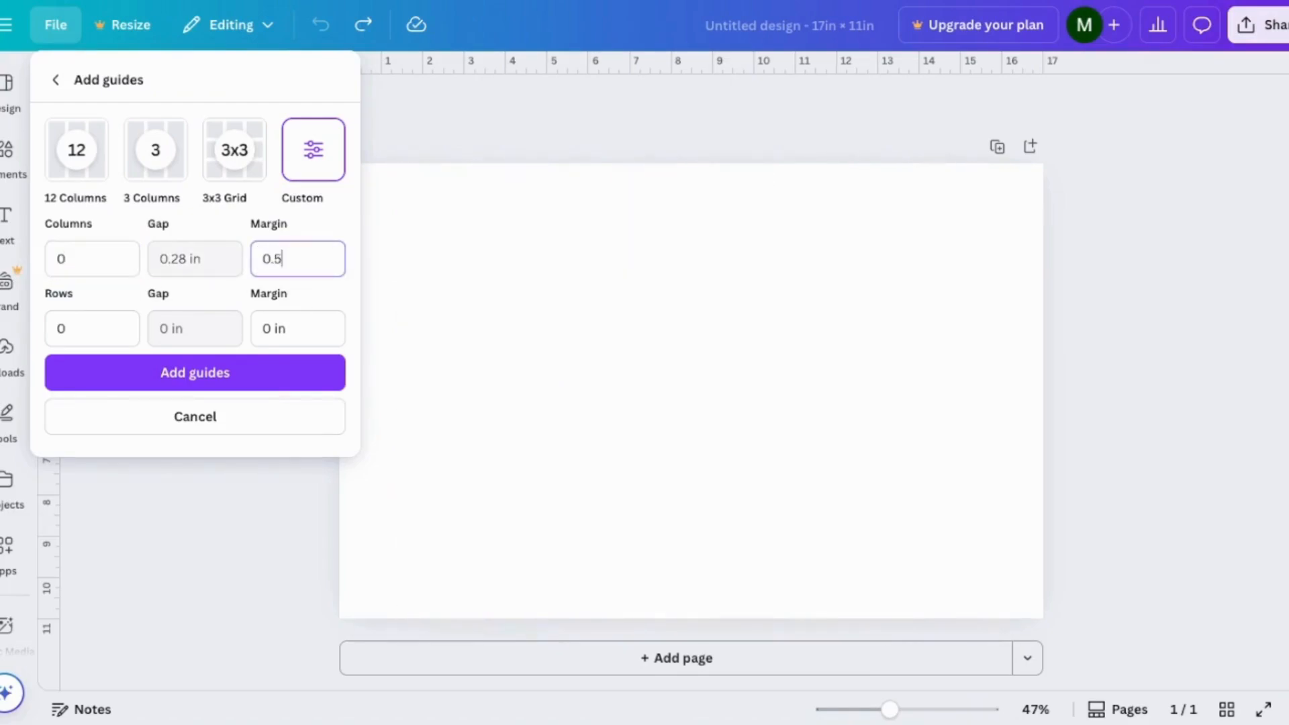
{"action": "left_click", "coordinate": [272, 332]}
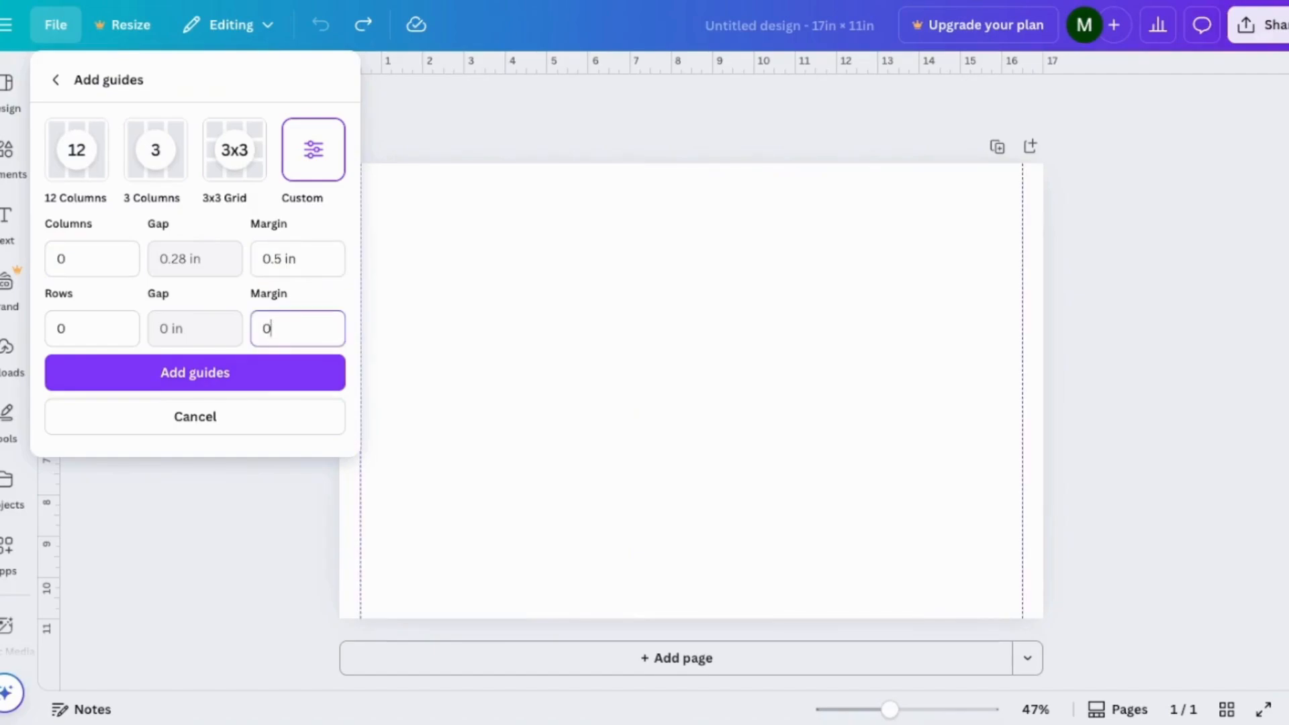
{"action": "type", "text": ".5"}
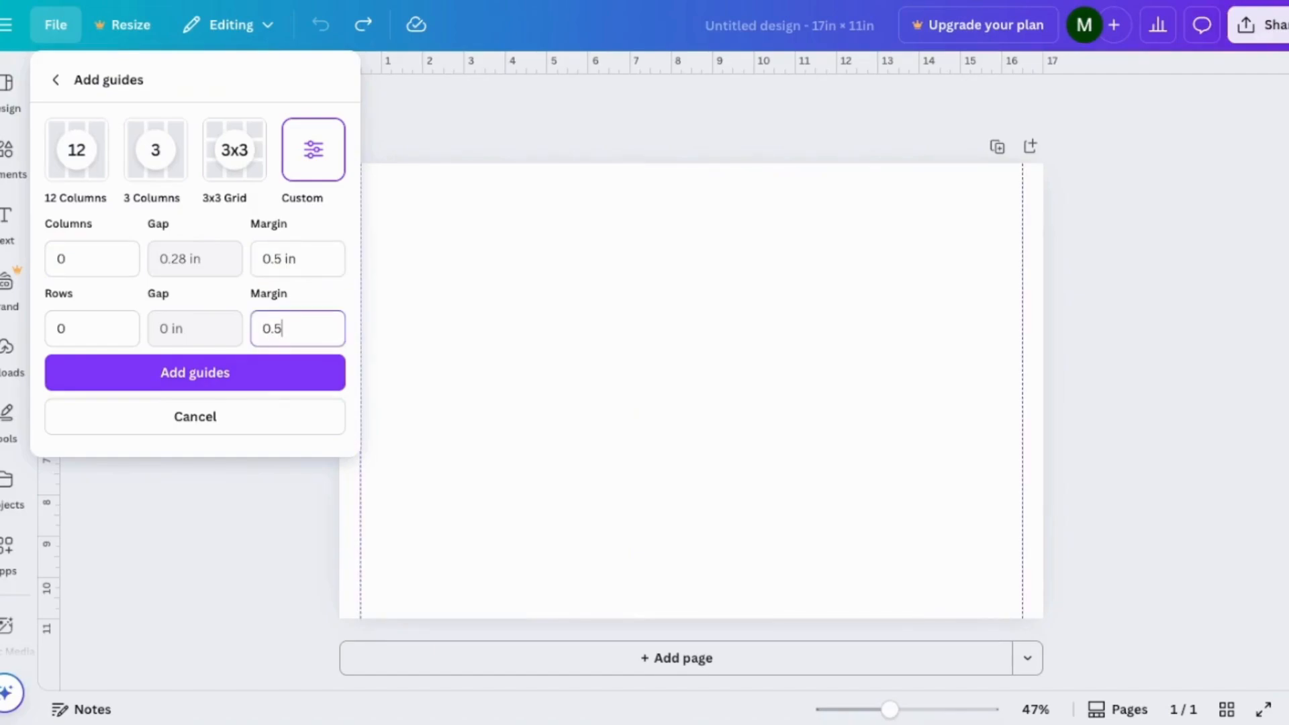
{"action": "left_click", "coordinate": [212, 376]}
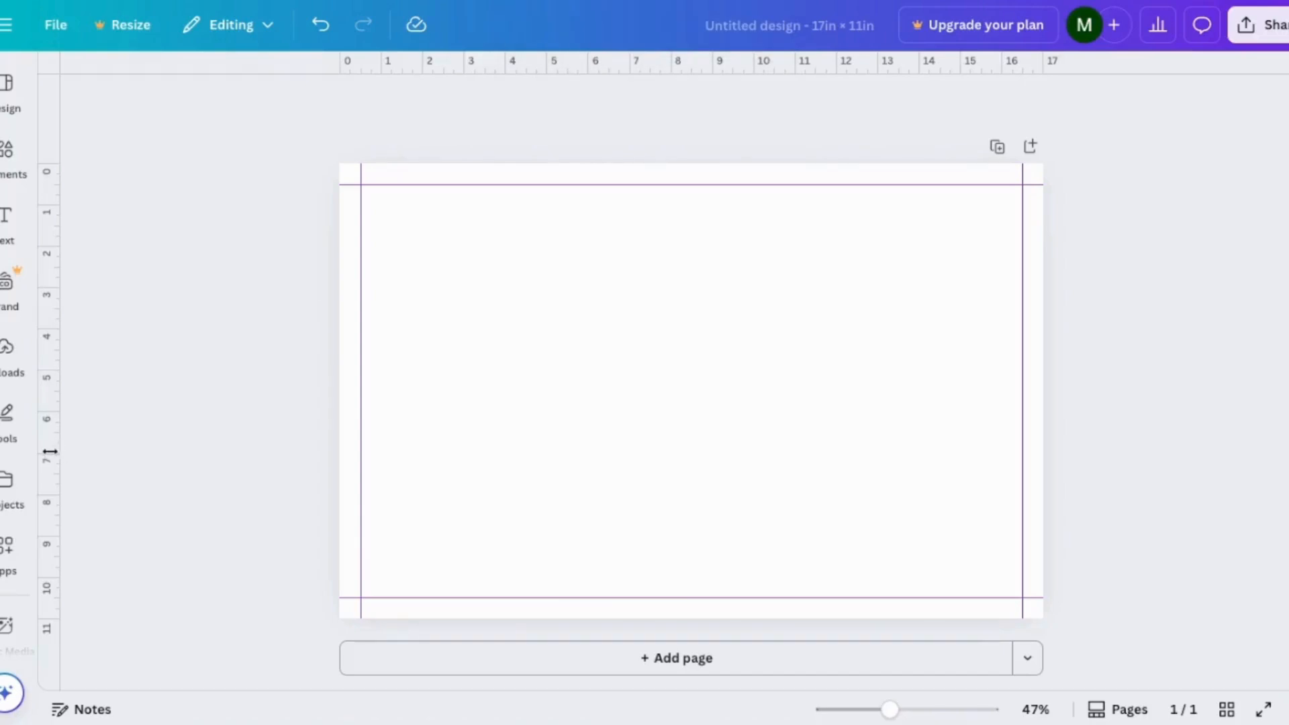
Place a vertical guide at the spread's centre at about 8.5 in and gutter guides at about 8.25 and 8.75 in.
{"action": "left_click_drag", "start_coordinate": [47, 453], "coordinate": [690, 445]}
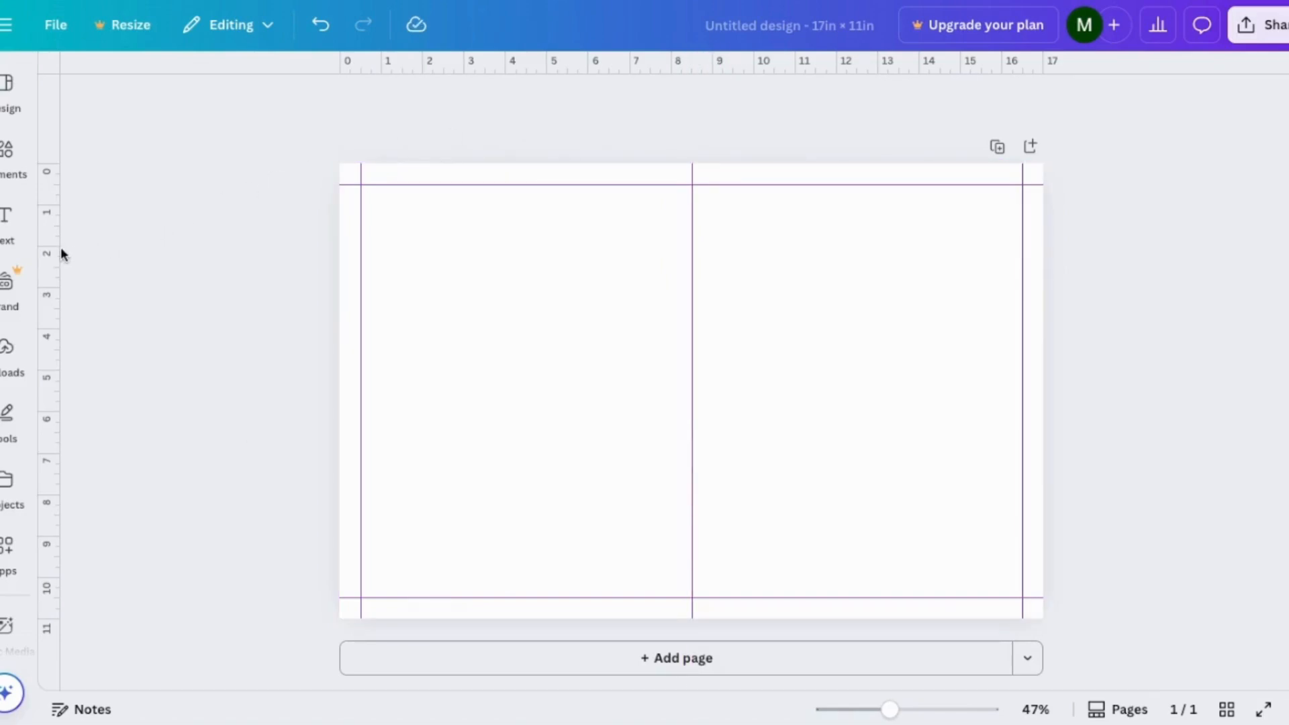
{"action": "left_click_drag", "start_coordinate": [49, 254], "coordinate": [681, 318]}
{"action": "left_click_drag", "start_coordinate": [48, 296], "coordinate": [703, 311]}
{"action": "left_click", "coordinate": [847, 344]}
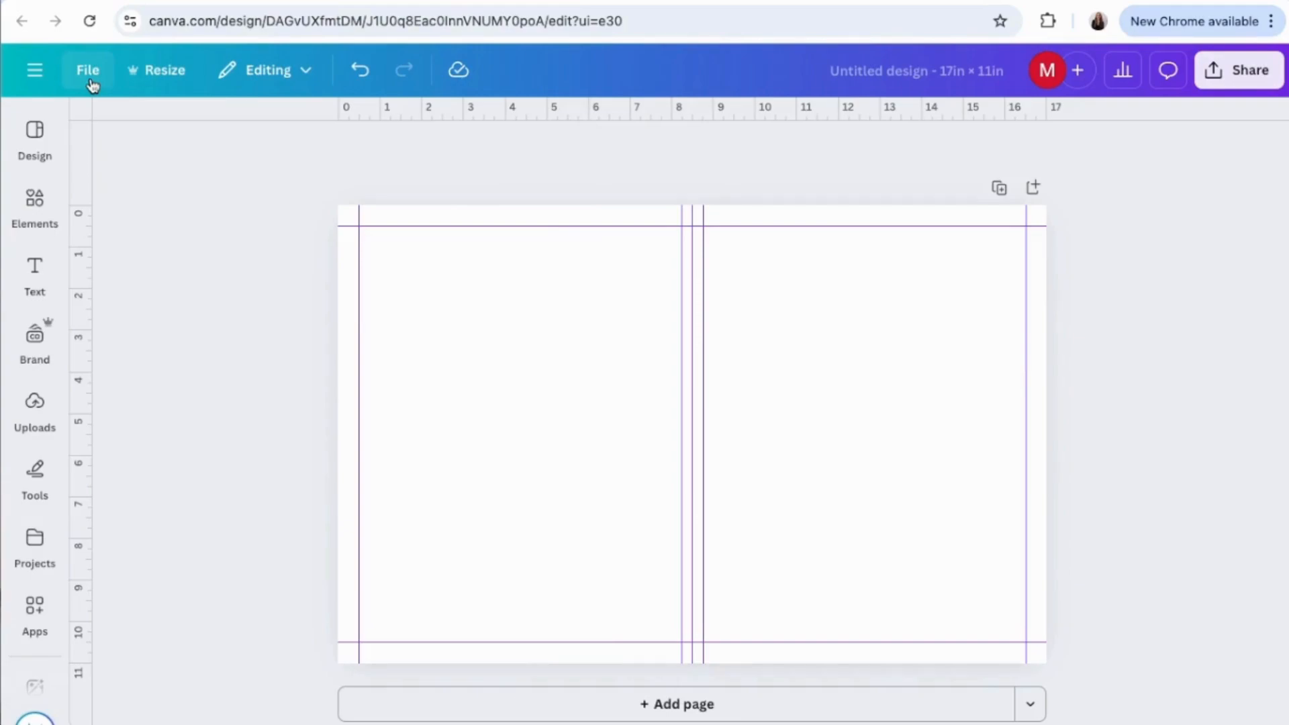
Show the print bleed around the 17 × 11 in spread.
{"action": "left_click", "coordinate": [89, 73]}
{"action": "mouse_move", "coordinate": [224, 318]}
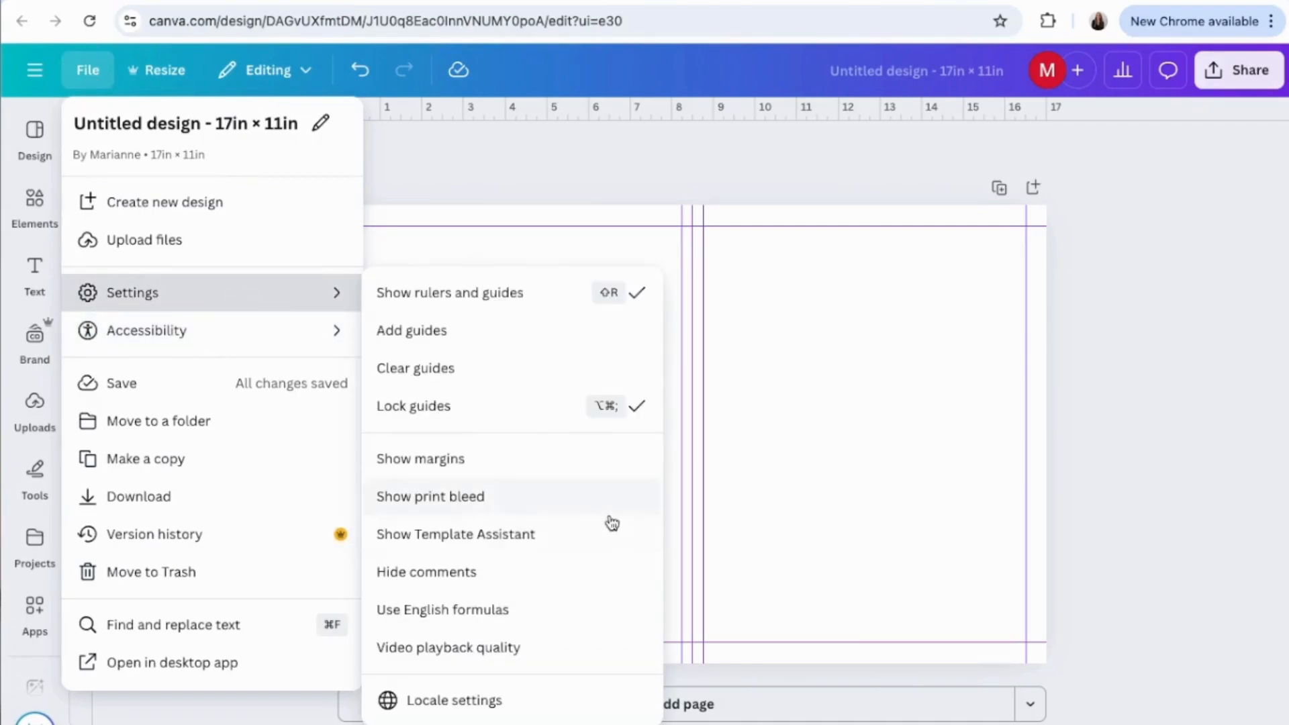
{"action": "left_click", "coordinate": [596, 503]}
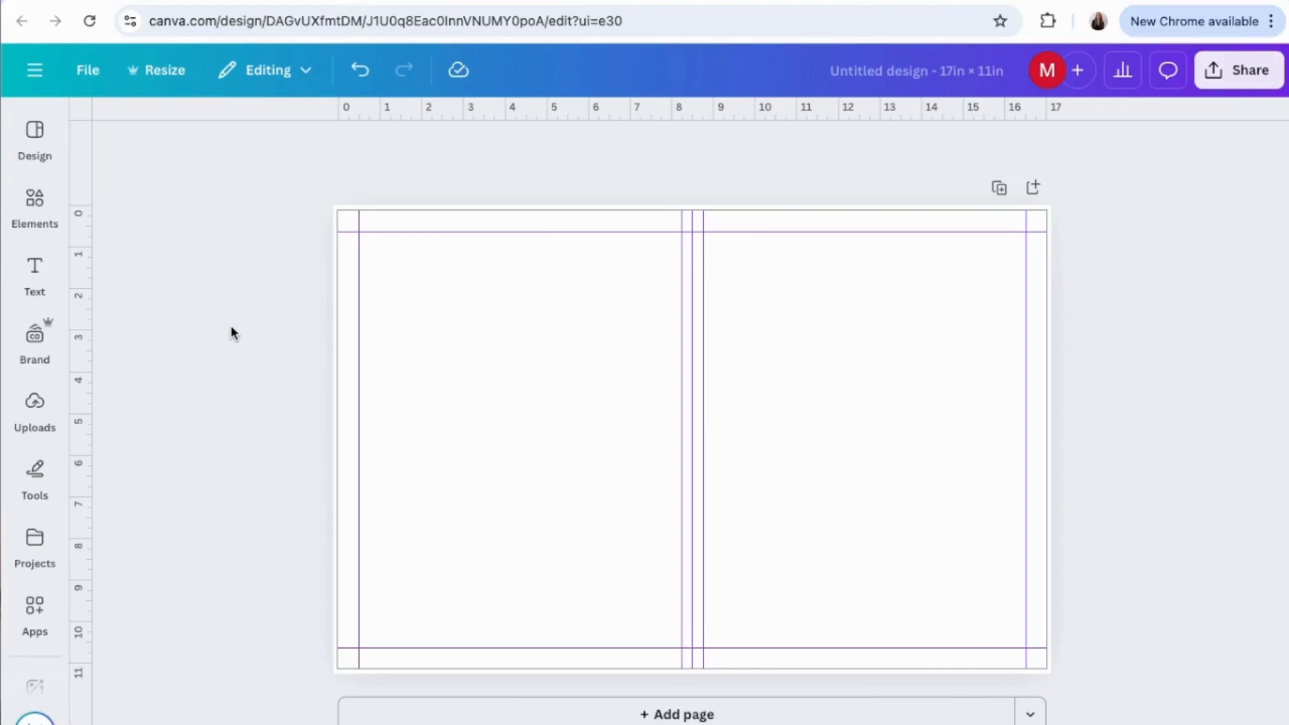
Examine the sharing, folder and notification options for publishing the spread as a Brand Template, and leave it unpublished.
{"action": "left_click", "coordinate": [1235, 71]}
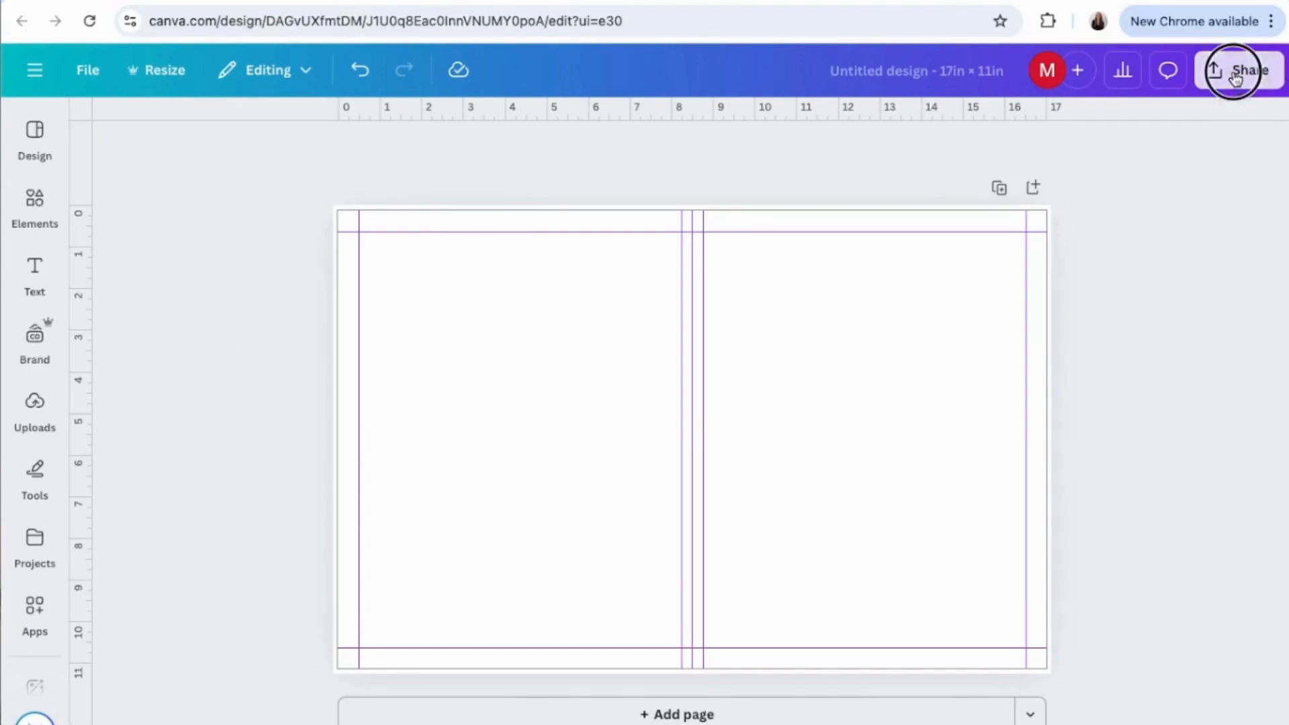
{"action": "left_click", "coordinate": [1227, 460]}
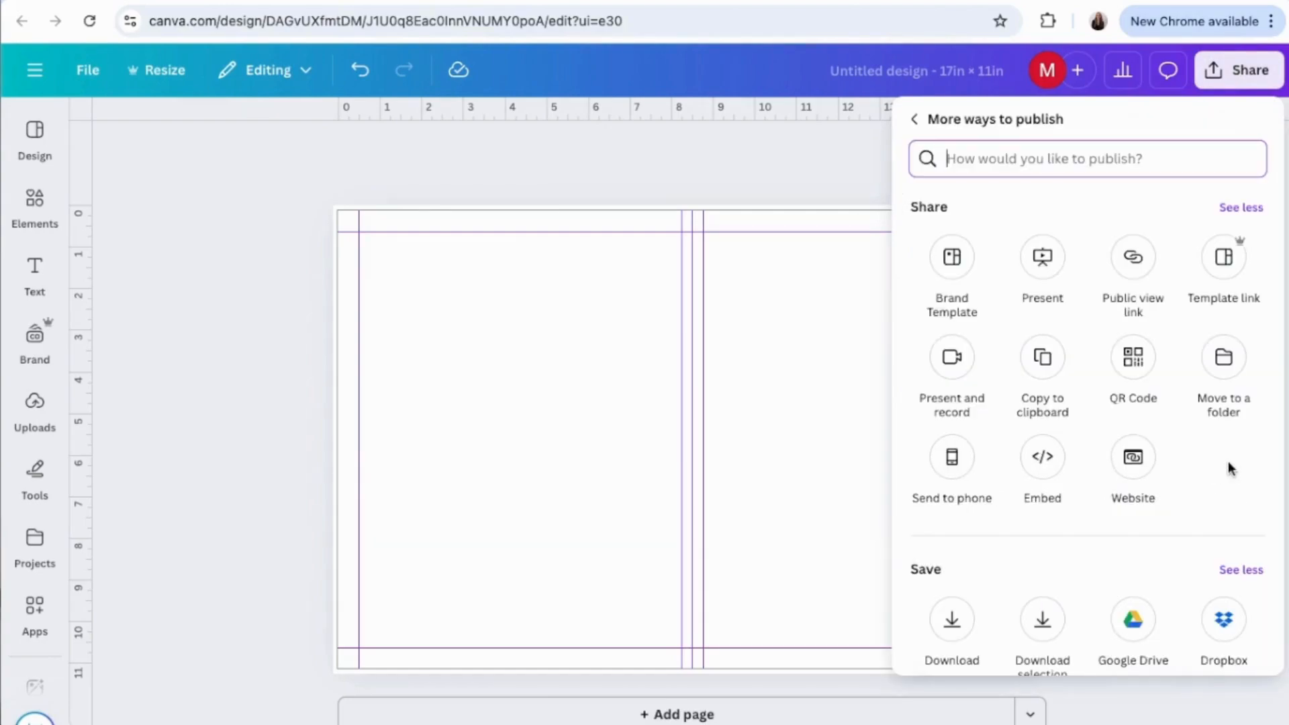
{"action": "left_click", "coordinate": [949, 259]}
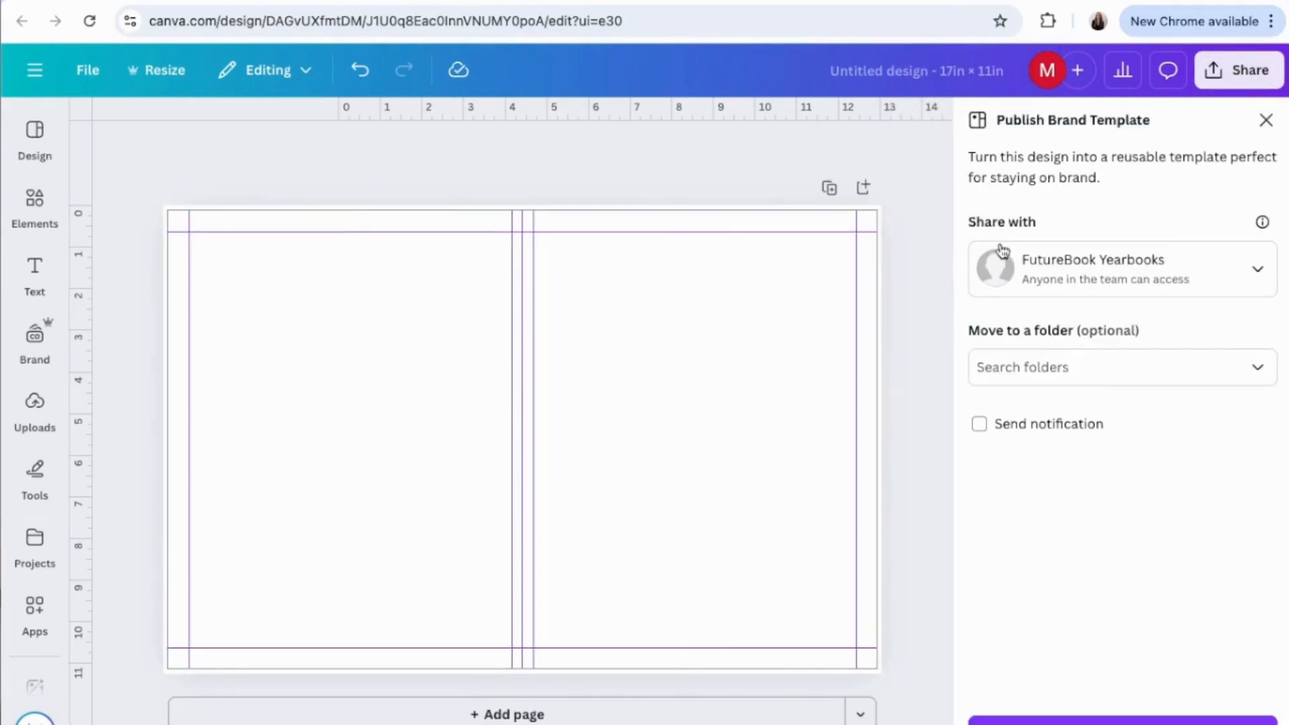
{"action": "left_click", "coordinate": [1266, 121]}
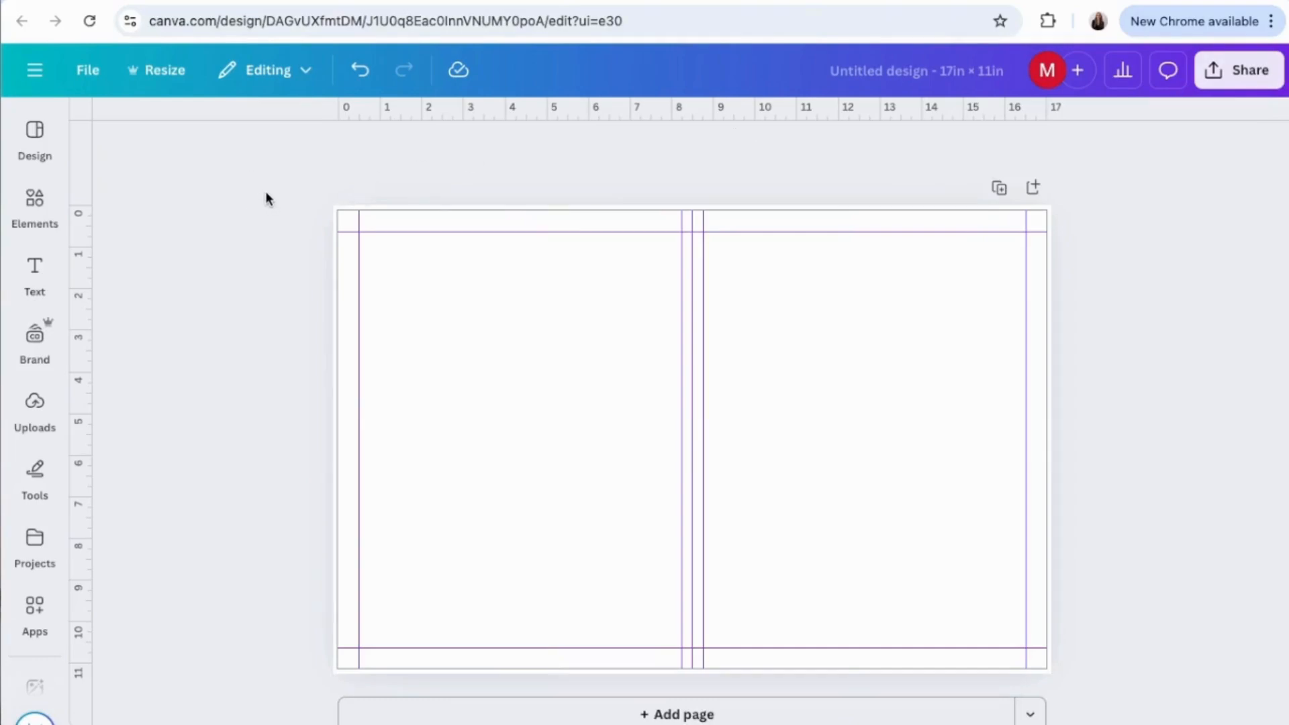
Check the spread's ruler, guide and print bleed settings.
{"action": "left_click", "coordinate": [82, 69]}
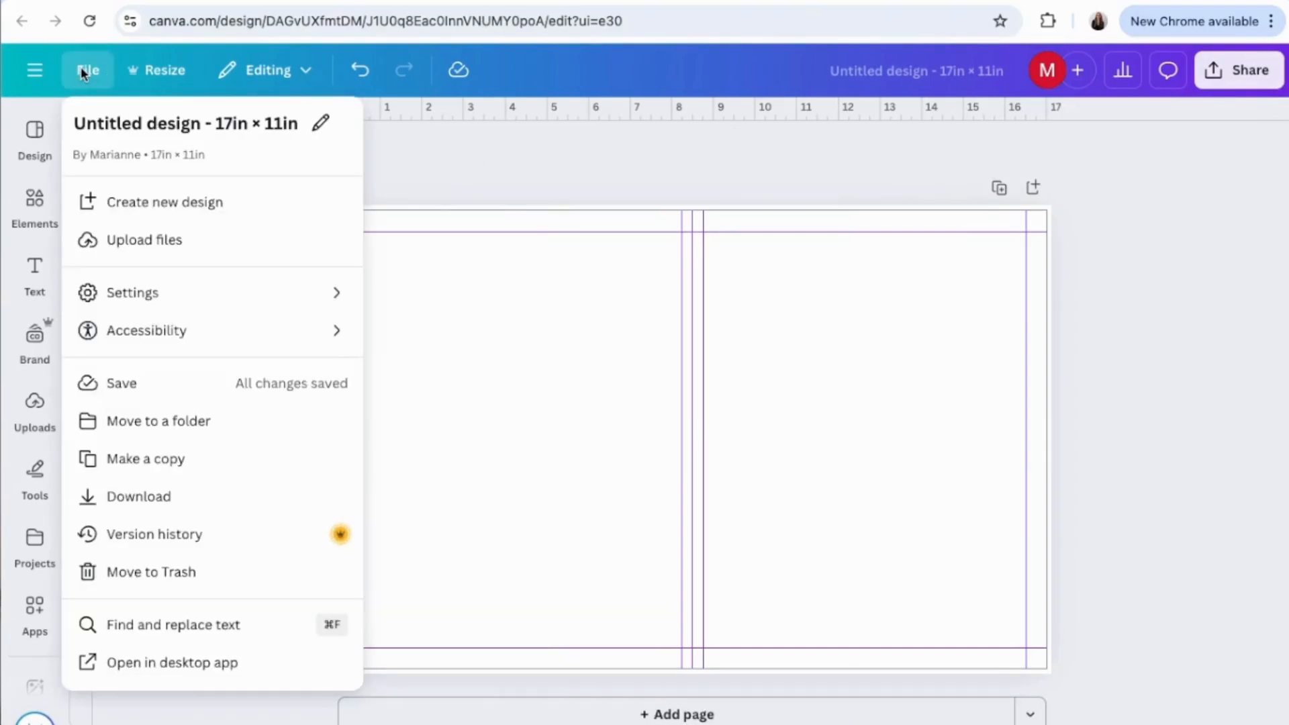
{"action": "mouse_move", "coordinate": [272, 303]}
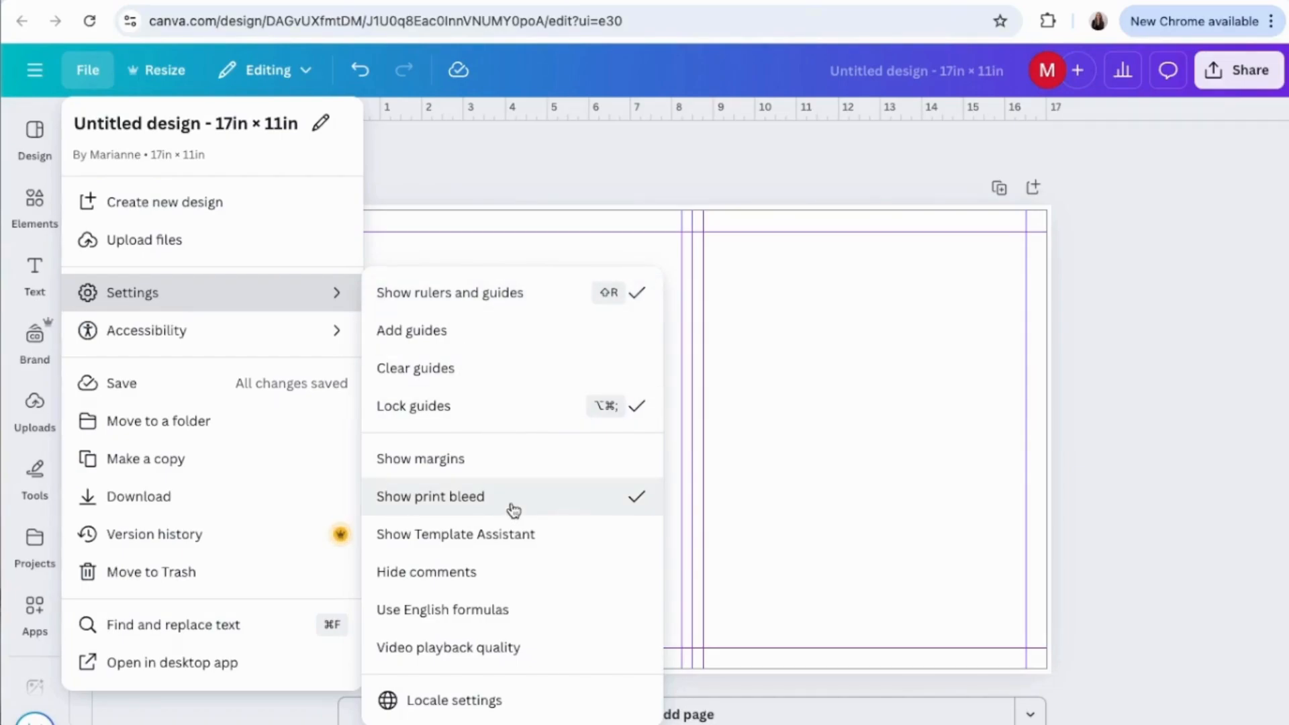
{"action": "left_click", "coordinate": [210, 374]}
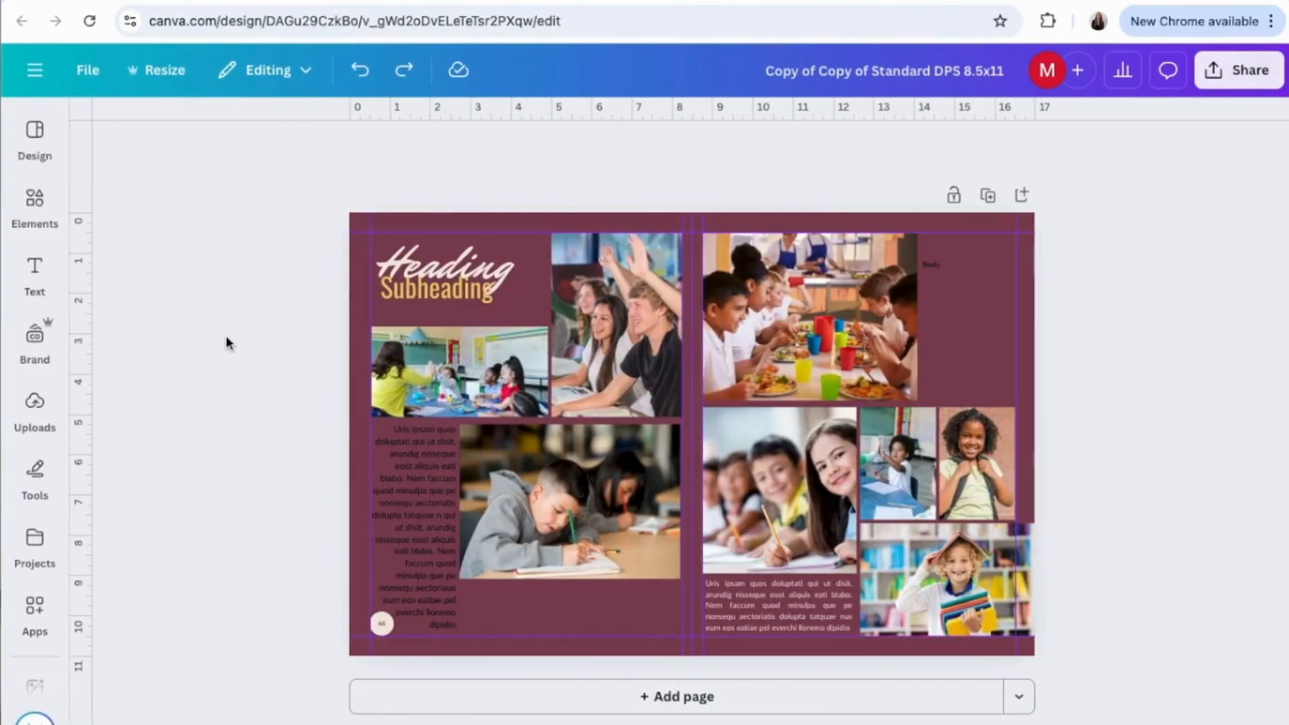
Examine the text effect styles and shapes available for the Heading text in the maroon 8.5x11 spread design.
{"action": "left_click", "coordinate": [406, 260]}
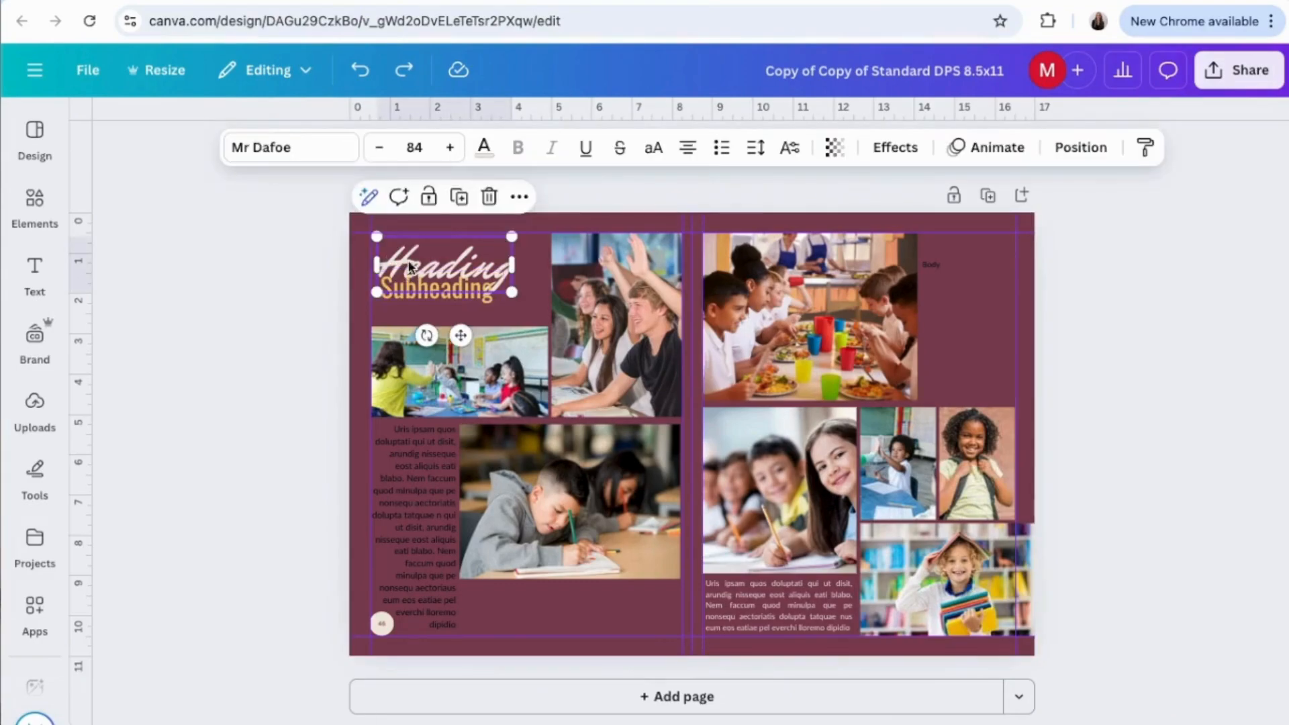
{"action": "left_click", "coordinate": [894, 147]}
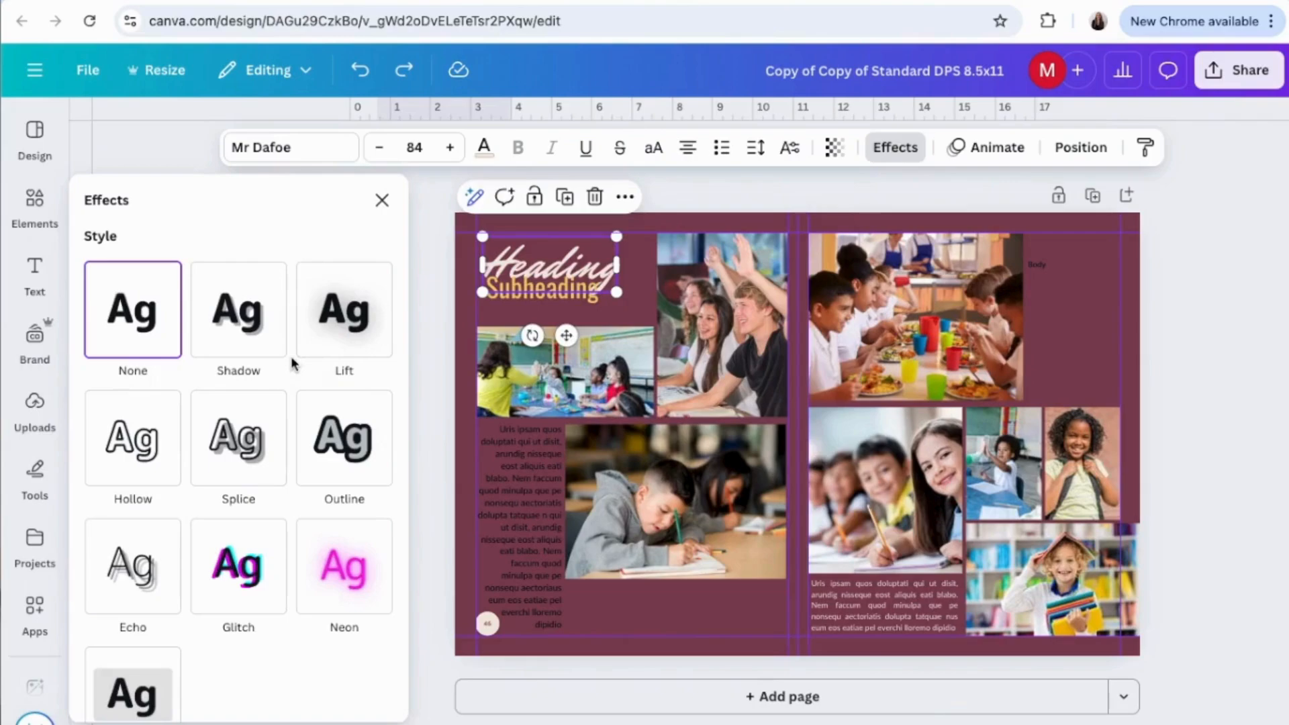
{"action": "scroll", "coordinate": [292, 364], "scroll_direction": "down", "scroll_amount": 4}
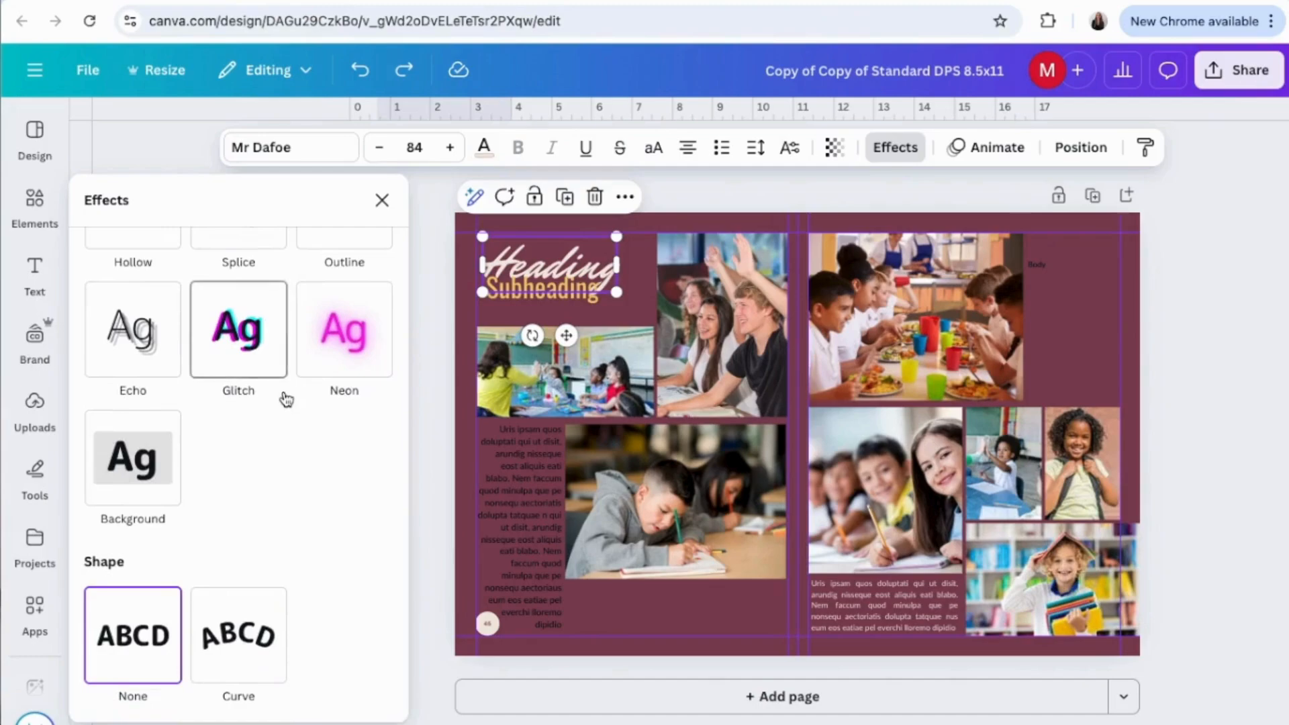
{"action": "left_click", "coordinate": [382, 200]}
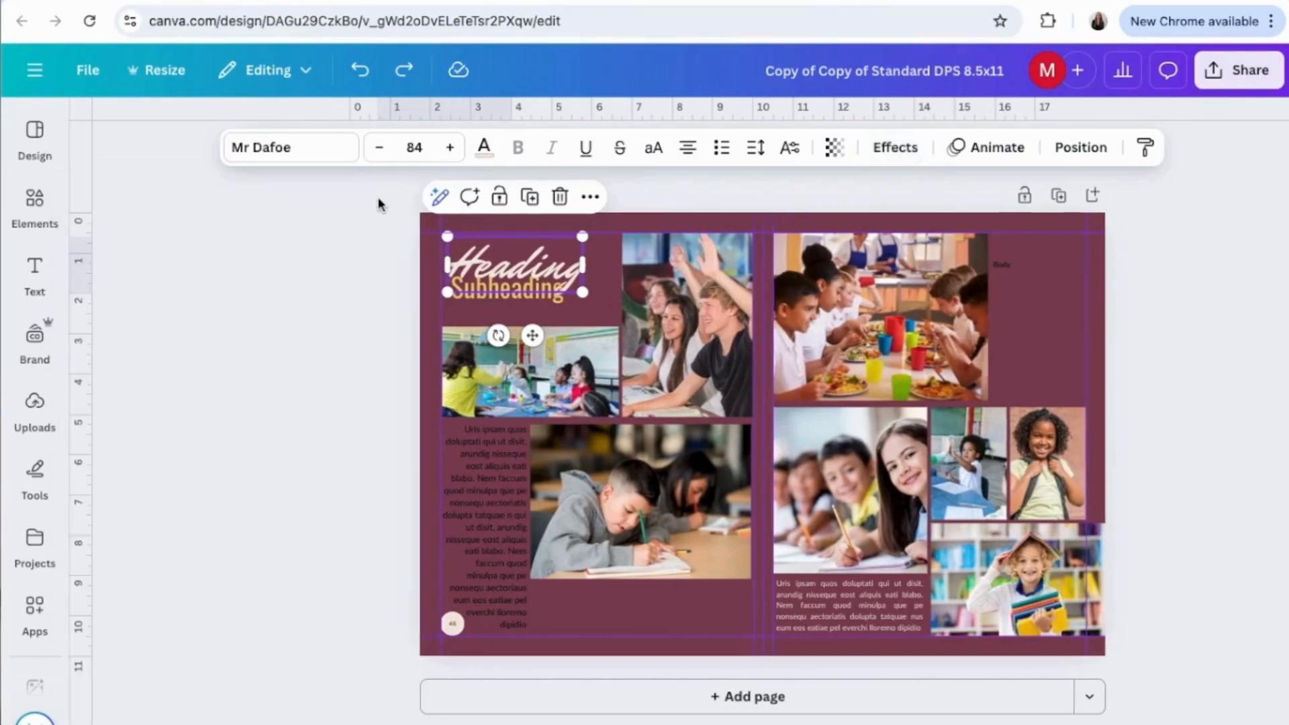
Look through the Magic Studio tools, filters and effects available for the photo of students raising their hands.
{"action": "left_click", "coordinate": [585, 332]}
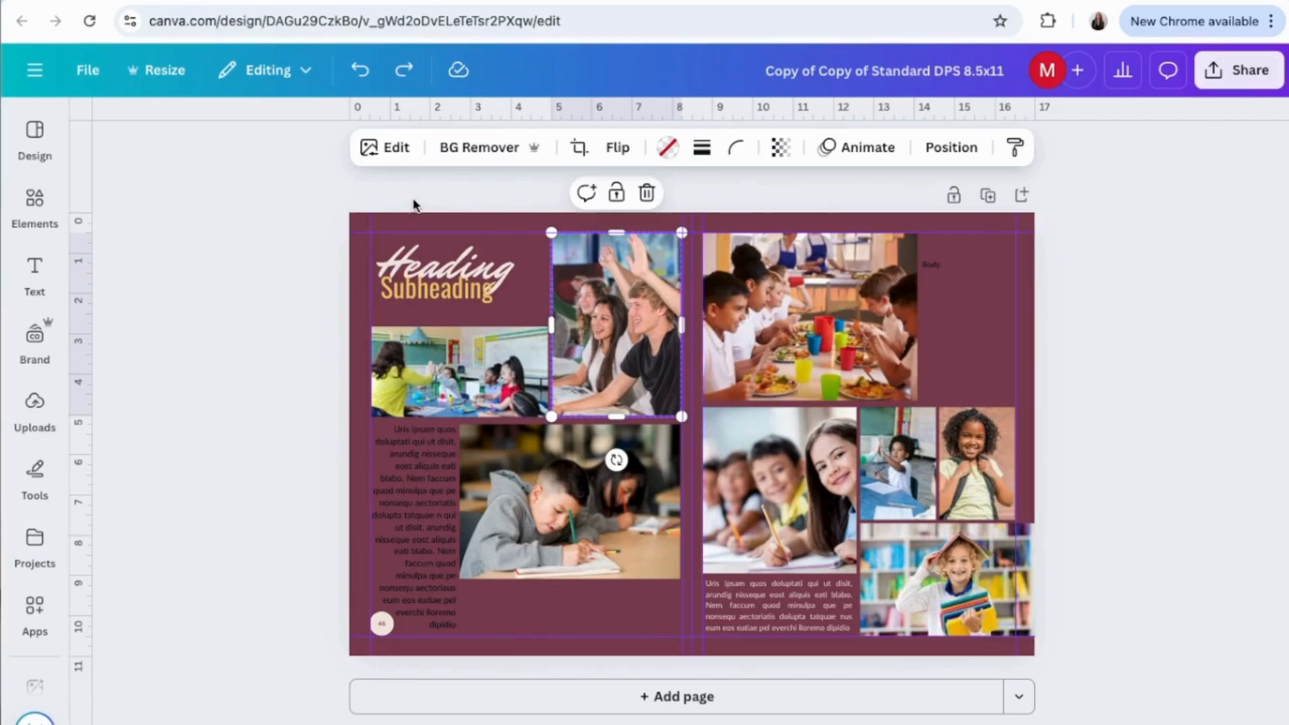
{"action": "left_click", "coordinate": [395, 151]}
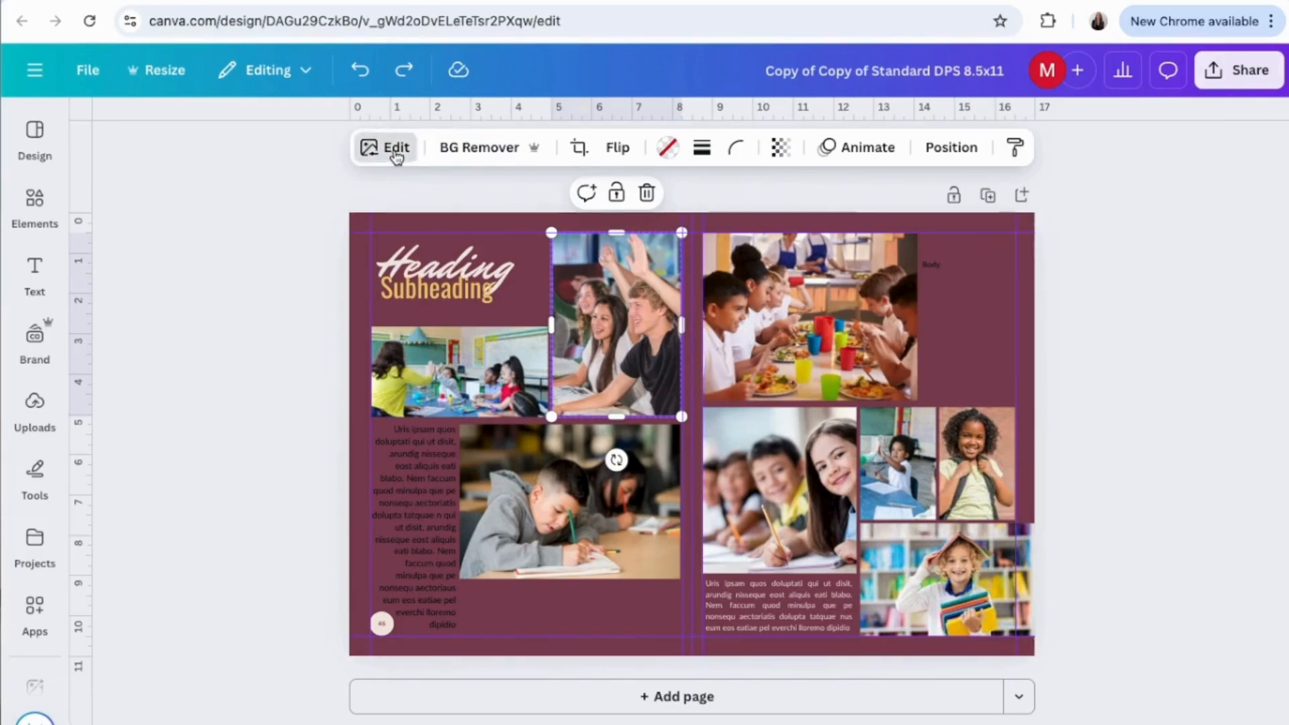
{"action": "scroll", "coordinate": [271, 365], "scroll_direction": "down", "scroll_amount": 3}
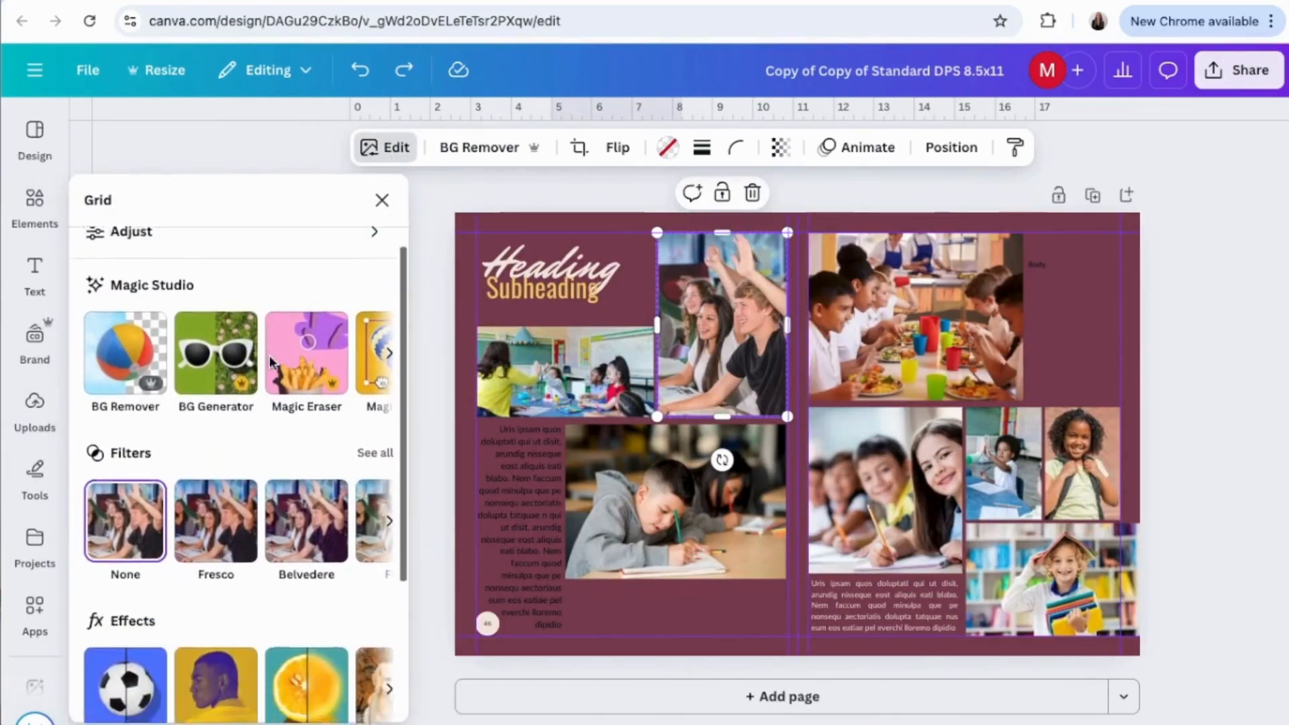
{"action": "scroll", "coordinate": [288, 503], "scroll_direction": "right", "scroll_amount": 2}
{"action": "scroll", "coordinate": [289, 504], "scroll_direction": "right", "scroll_amount": 3}
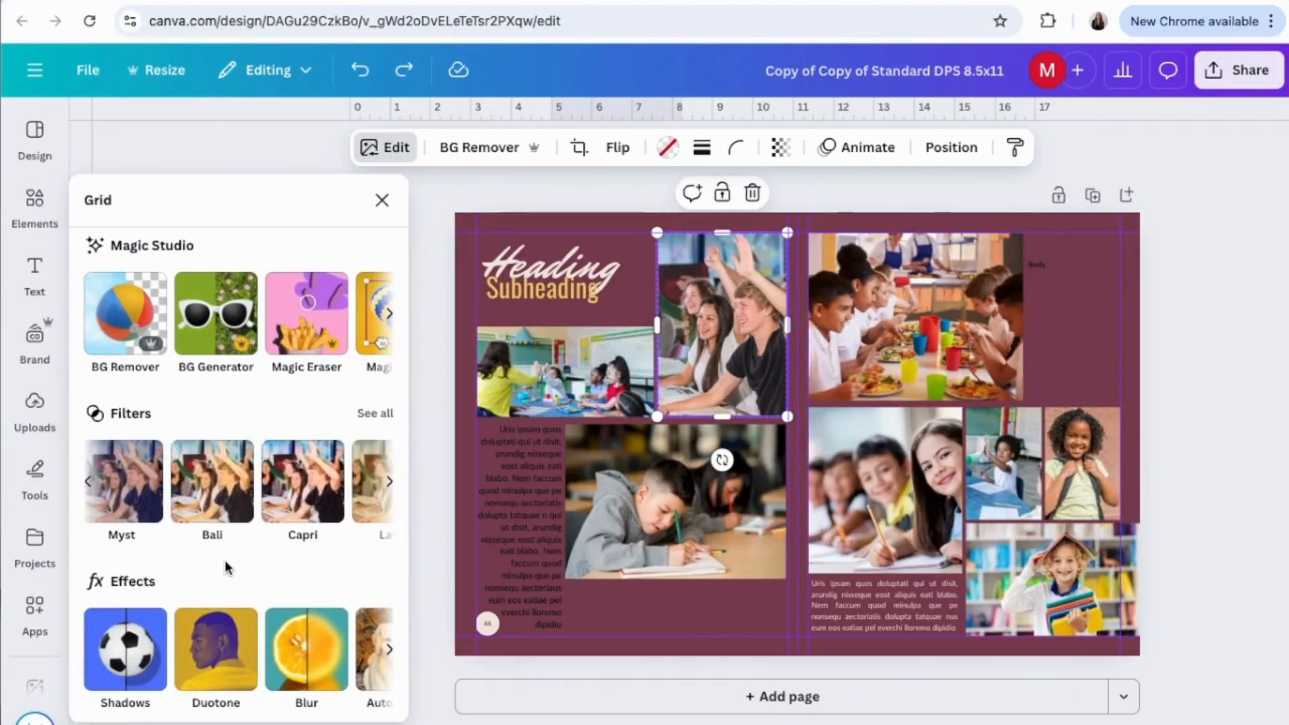
{"action": "scroll", "coordinate": [224, 560], "scroll_direction": "down", "scroll_amount": 1}
{"action": "scroll", "coordinate": [215, 598], "scroll_direction": "right", "scroll_amount": 3}
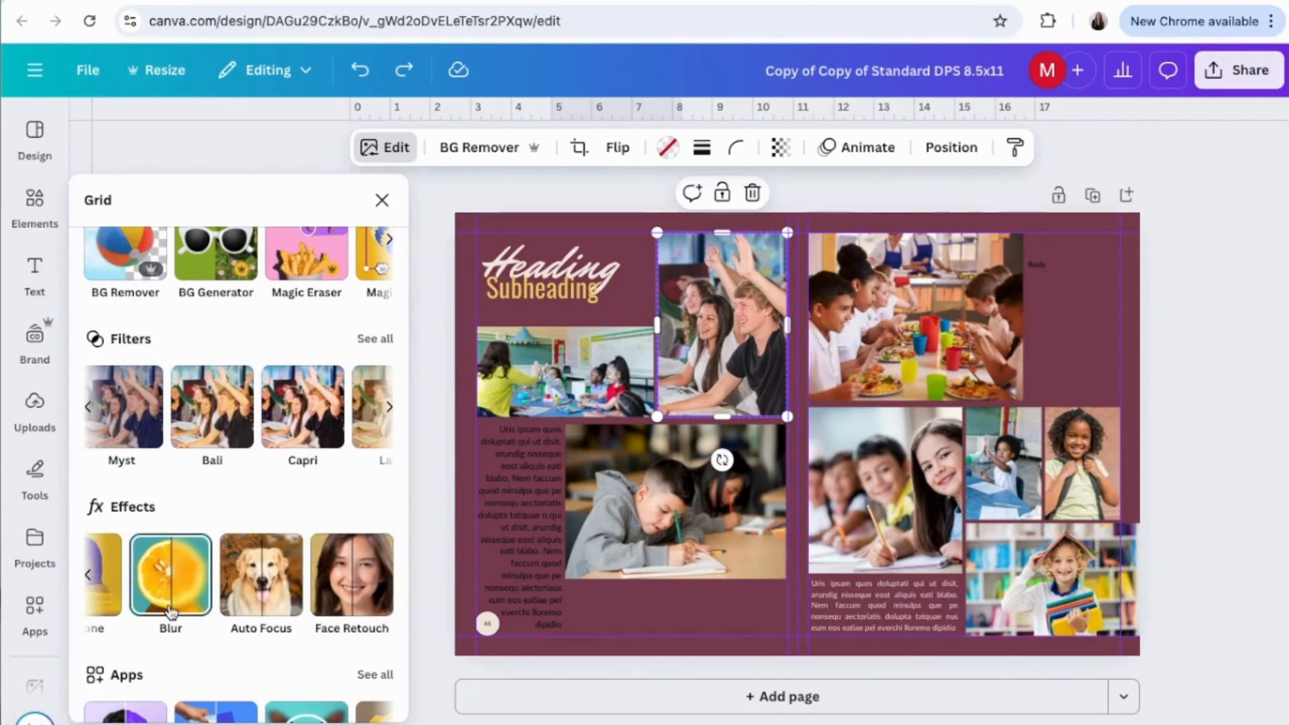
{"action": "scroll", "coordinate": [171, 604], "scroll_direction": "down", "scroll_amount": 1}
{"action": "scroll", "coordinate": [169, 611], "scroll_direction": "up", "scroll_amount": 3}
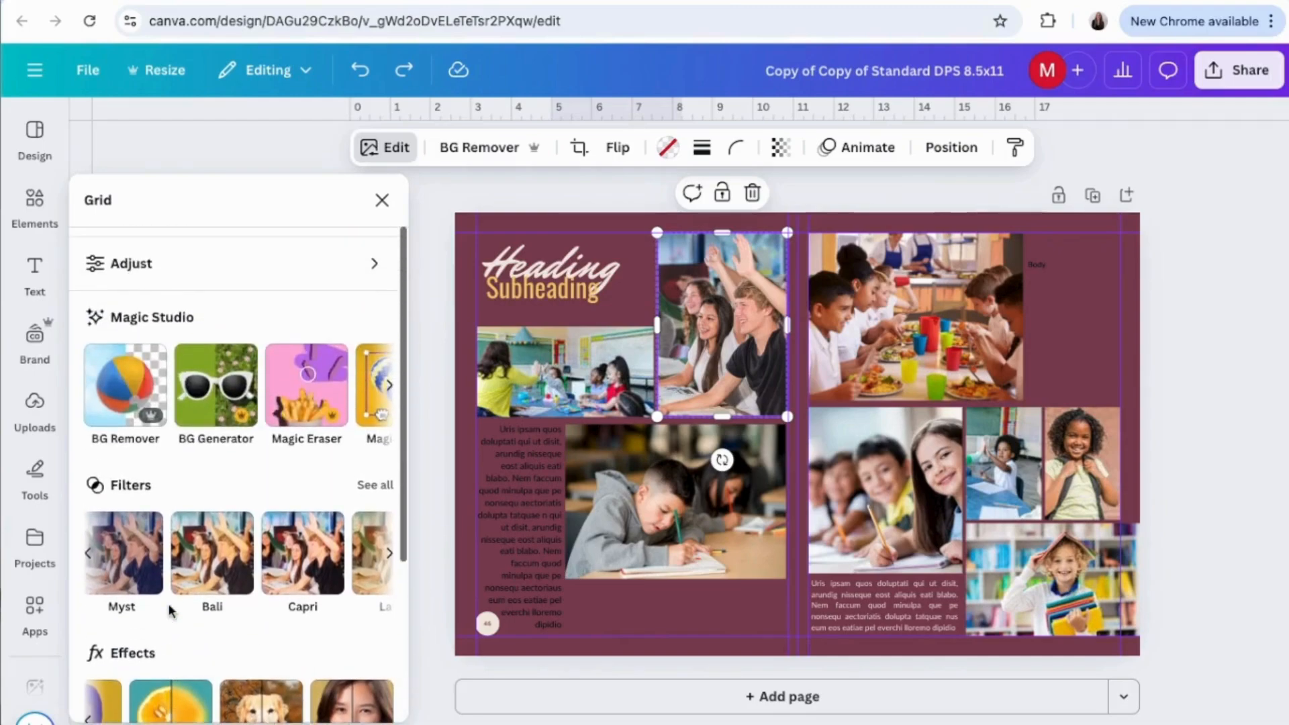
Examine the white balance, light and color adjustments for the same photo without changing any.
{"action": "left_click", "coordinate": [155, 268]}
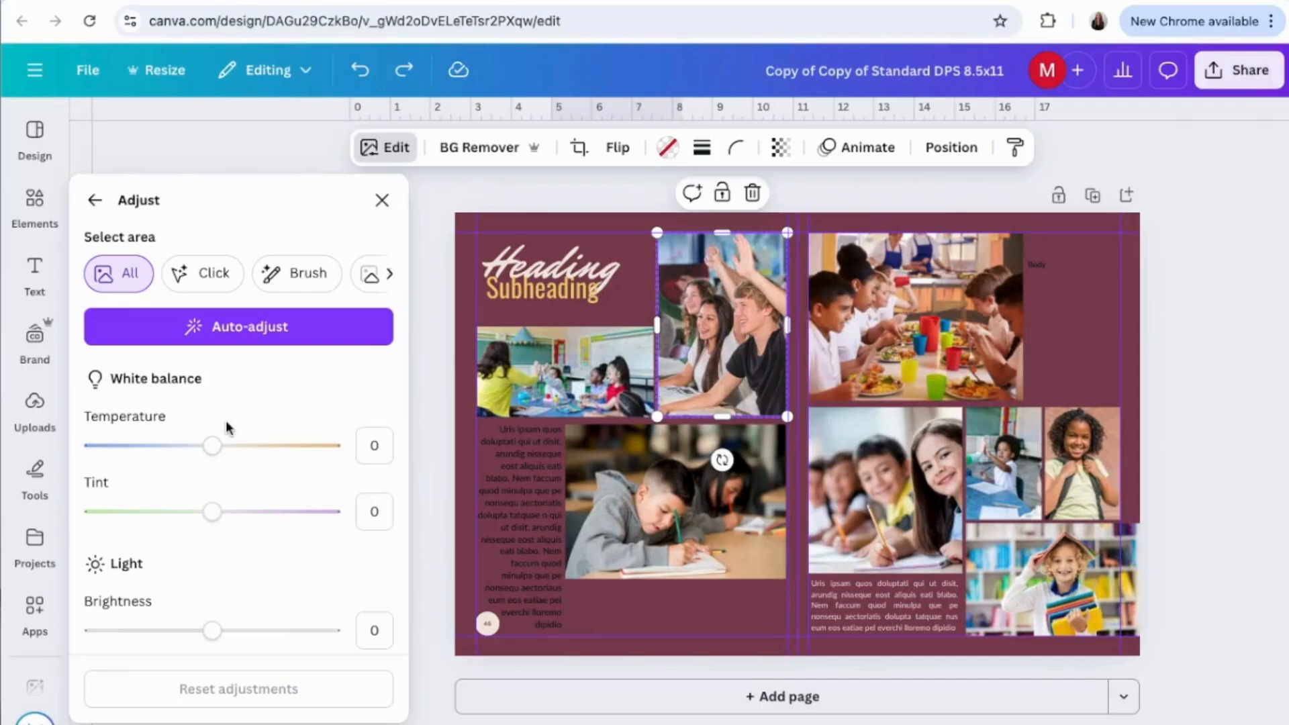
{"action": "scroll", "coordinate": [225, 420], "scroll_direction": "down", "scroll_amount": 3}
{"action": "scroll", "coordinate": [226, 425], "scroll_direction": "down", "scroll_amount": 3}
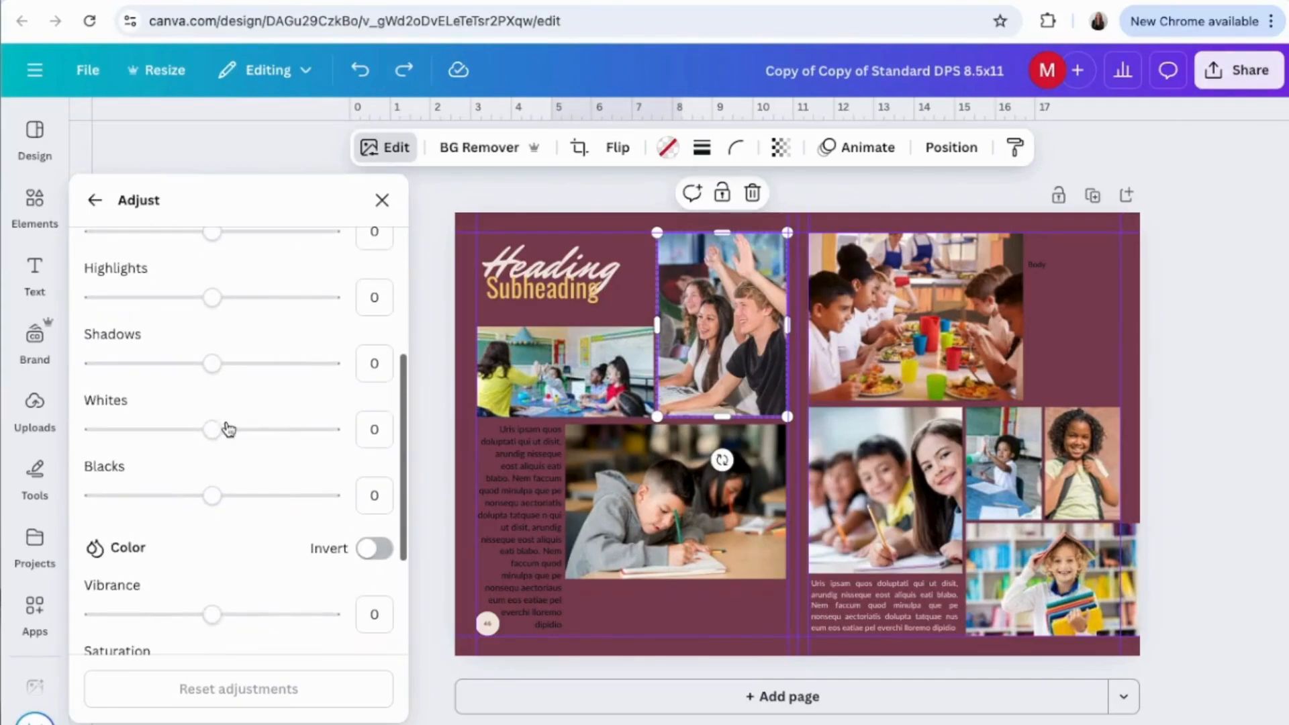
{"action": "left_click", "coordinate": [1112, 527]}
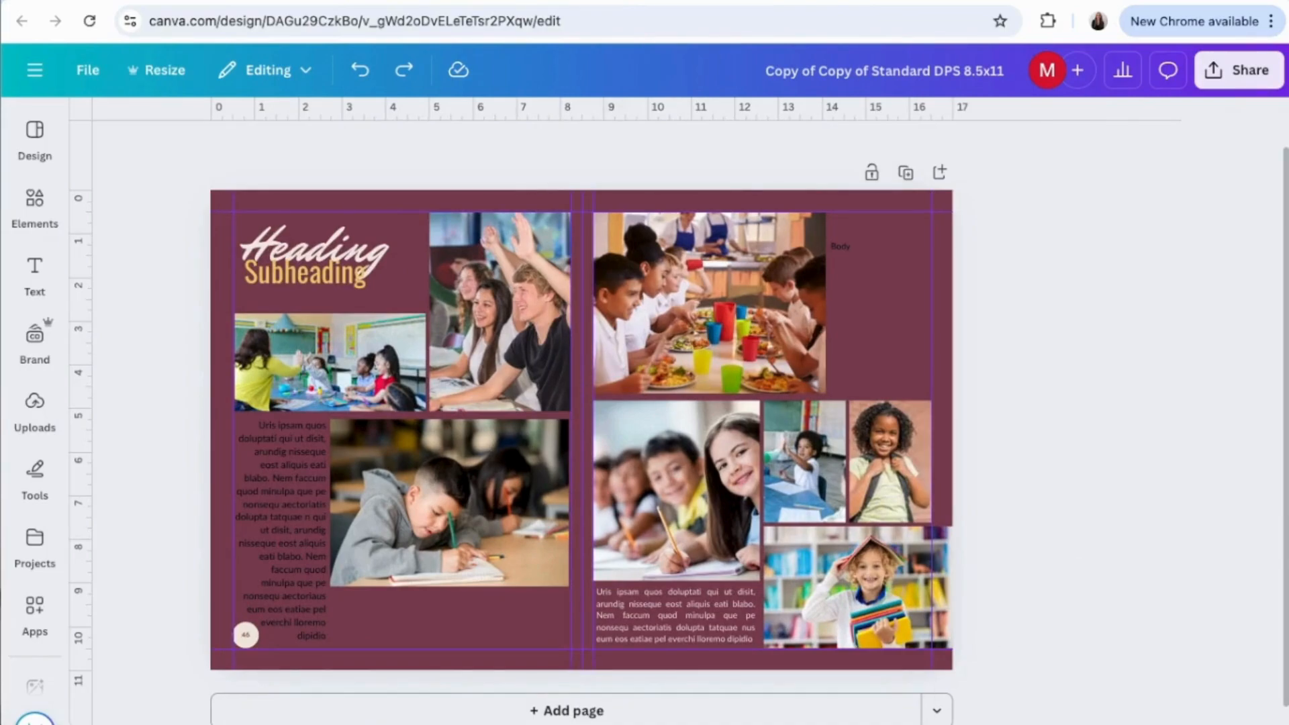
Remove the background from the photo of the smiling girl wearing a backpack.
{"action": "scroll", "coordinate": [925, 593], "scroll_direction": "up", "scroll_amount": 5}
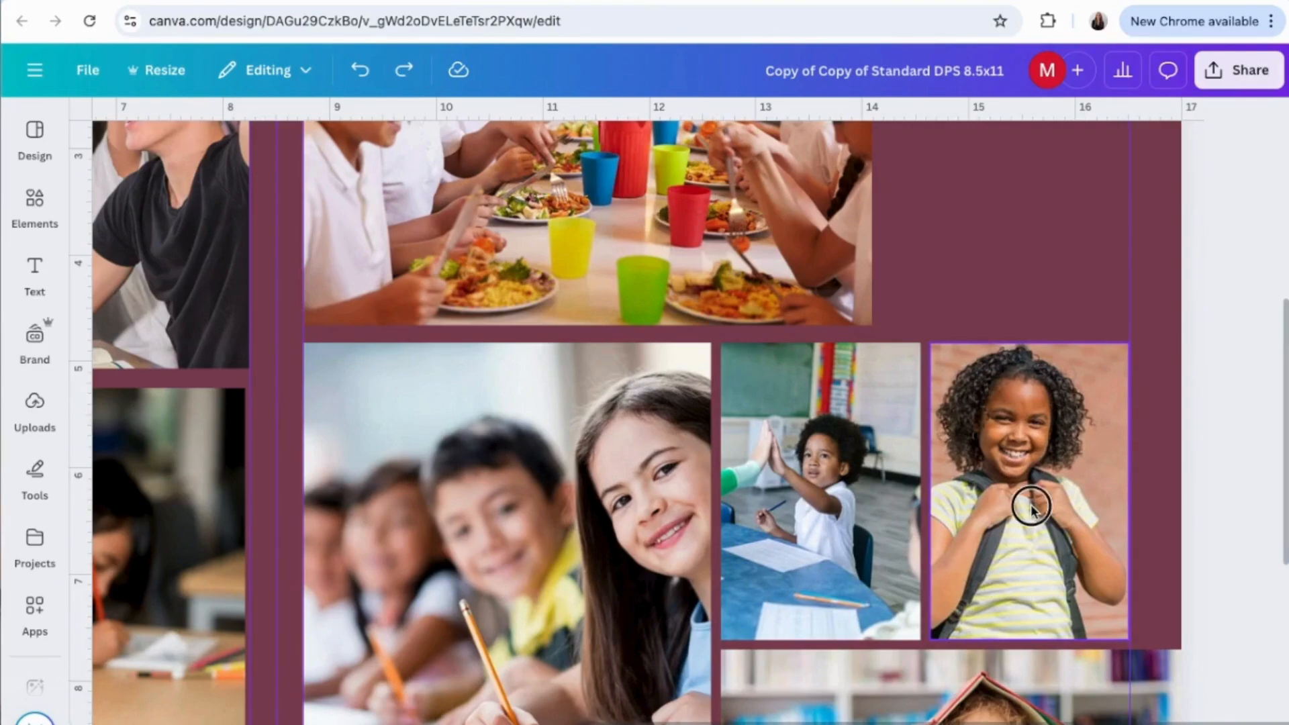
{"action": "left_click", "coordinate": [1030, 505]}
{"action": "scroll", "coordinate": [1030, 506], "scroll_direction": "left", "scroll_amount": 2}
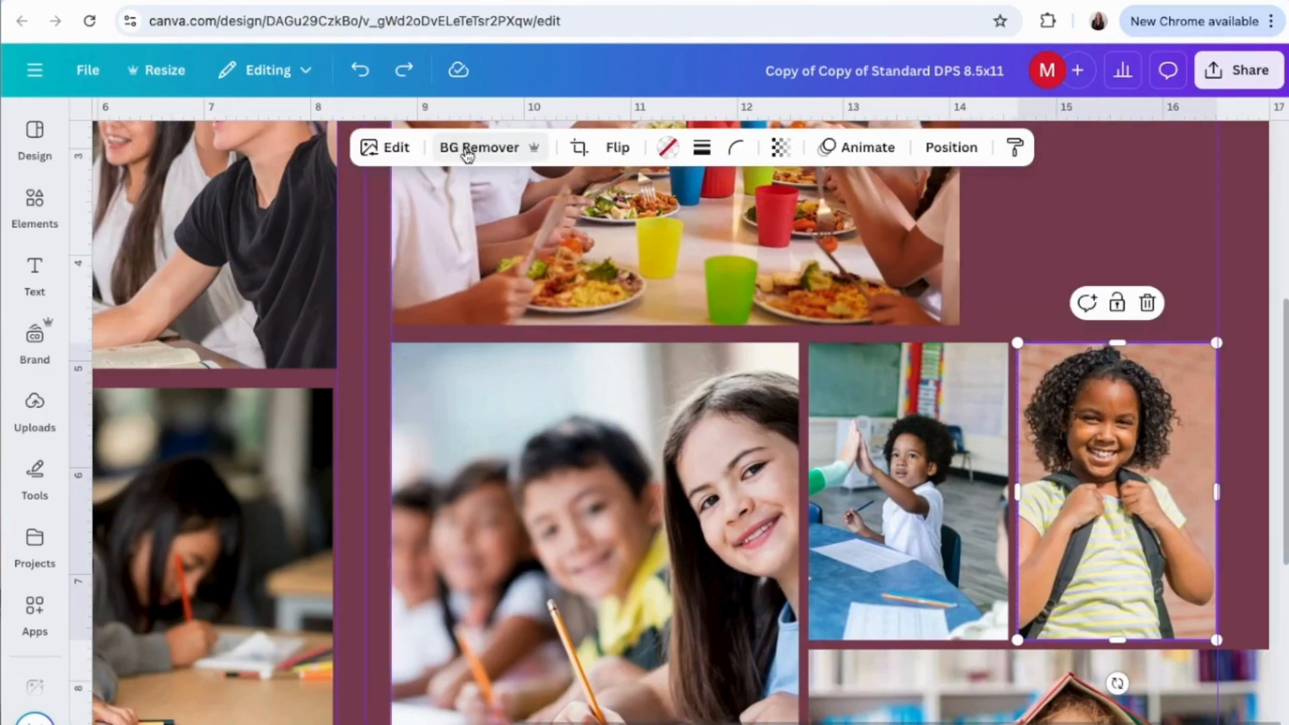
{"action": "left_click", "coordinate": [468, 153]}
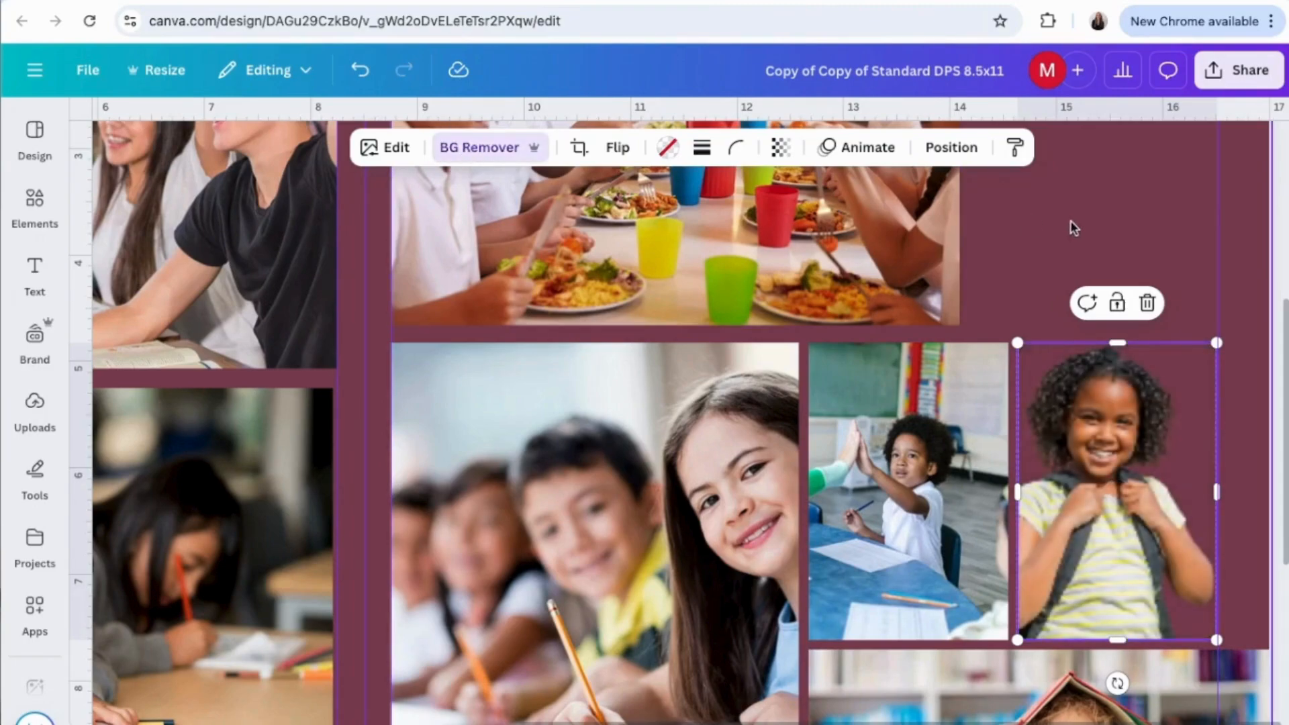
{"action": "left_click", "coordinate": [1101, 244]}
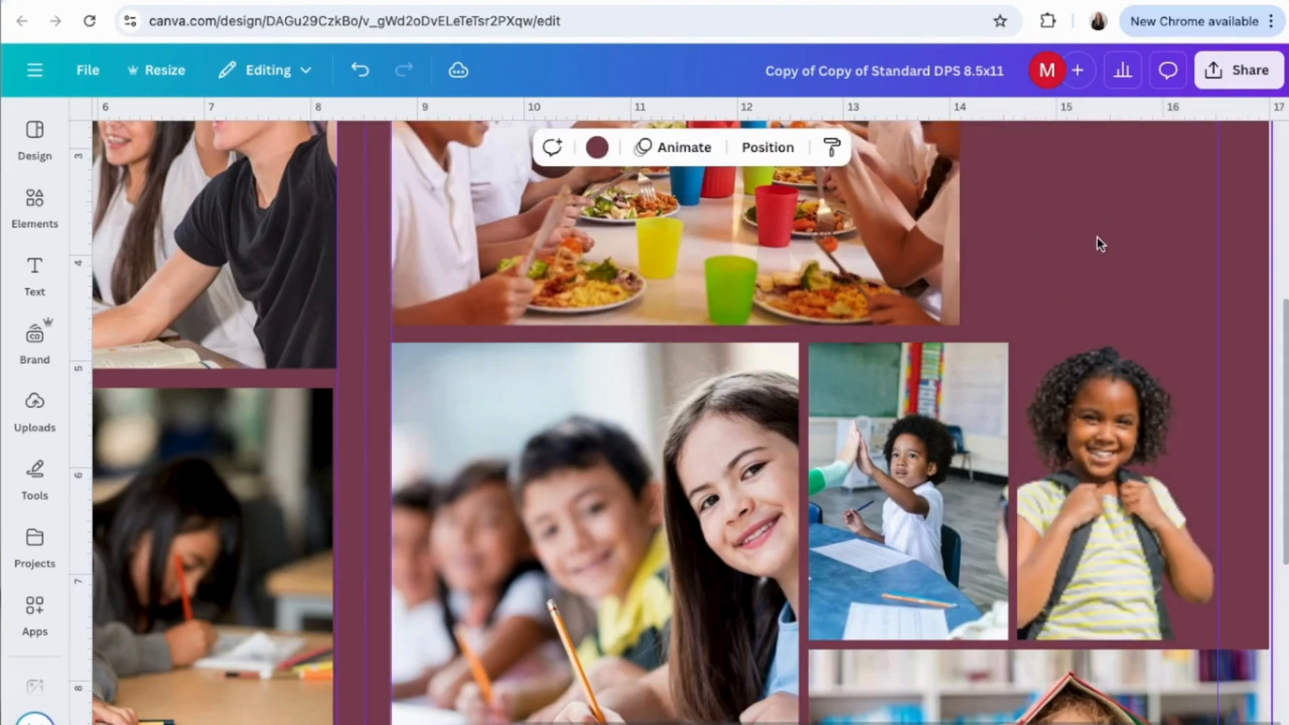
Move the justified caption text above the photo of the child with books in the layer order and review the spread's other layers.
{"action": "scroll", "coordinate": [1034, 306], "scroll_direction": "down", "scroll_amount": 3}
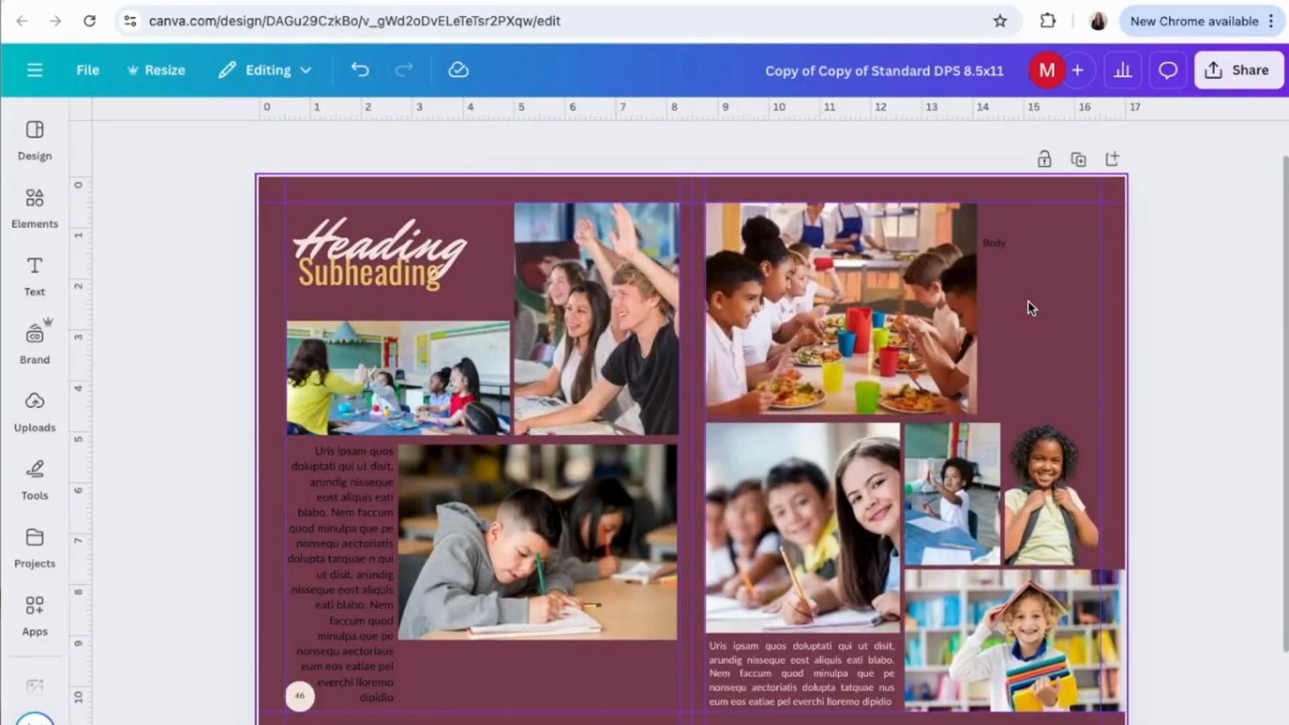
{"action": "left_click", "coordinate": [899, 327]}
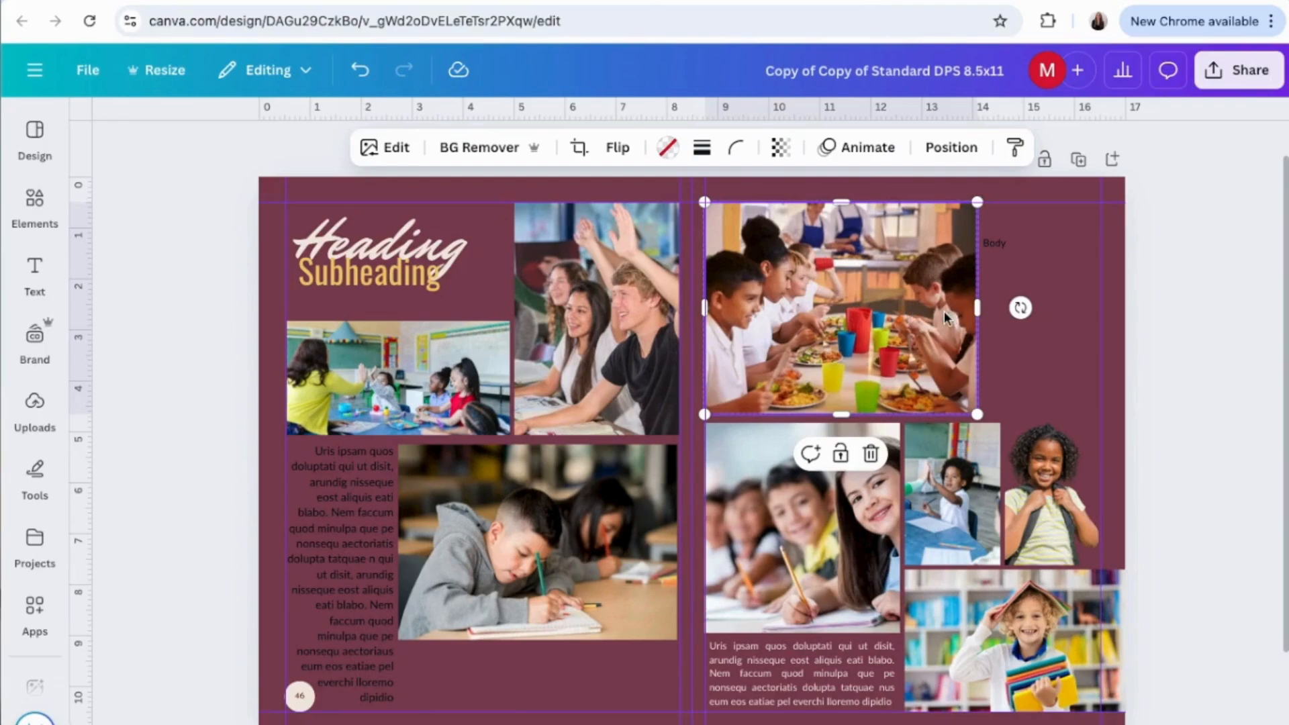
{"action": "left_click", "coordinate": [953, 150]}
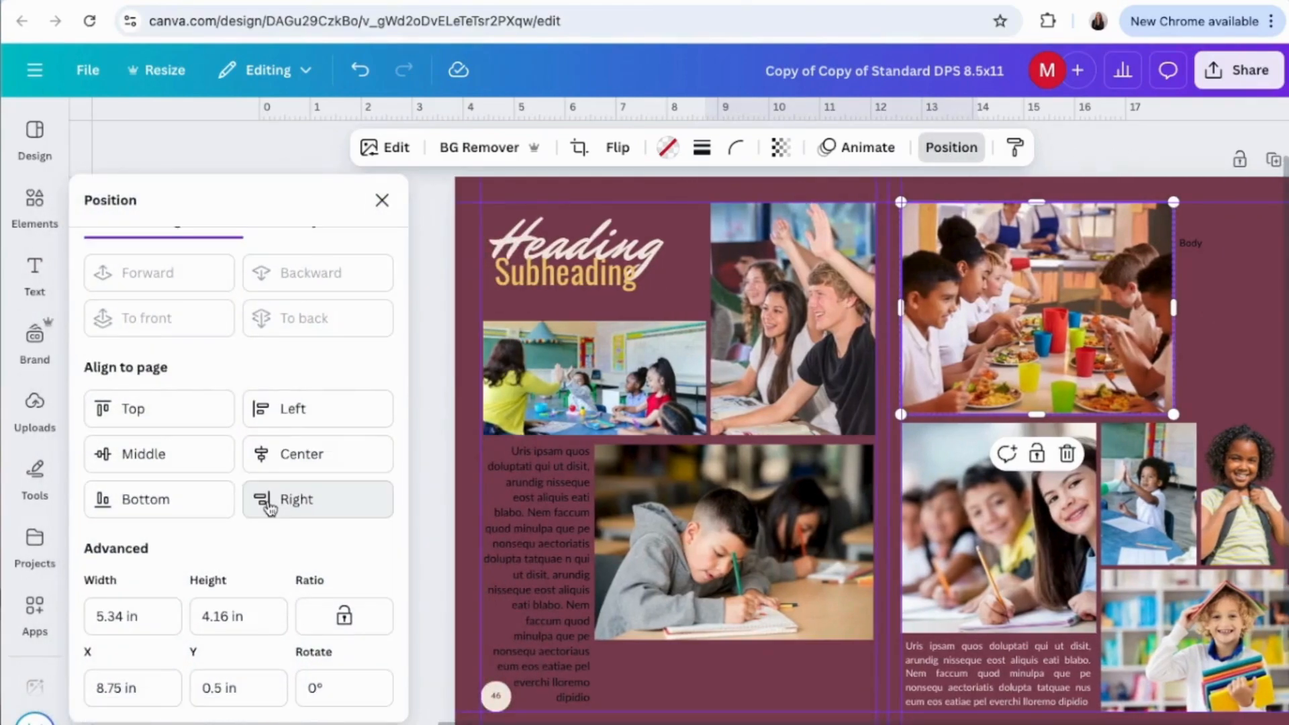
{"action": "scroll", "coordinate": [269, 508], "scroll_direction": "up", "scroll_amount": 1}
{"action": "left_click", "coordinate": [319, 250]}
{"action": "left_click_drag", "start_coordinate": [291, 356], "coordinate": [287, 364]}
{"action": "left_click_drag", "start_coordinate": [282, 490], "coordinate": [282, 422]}
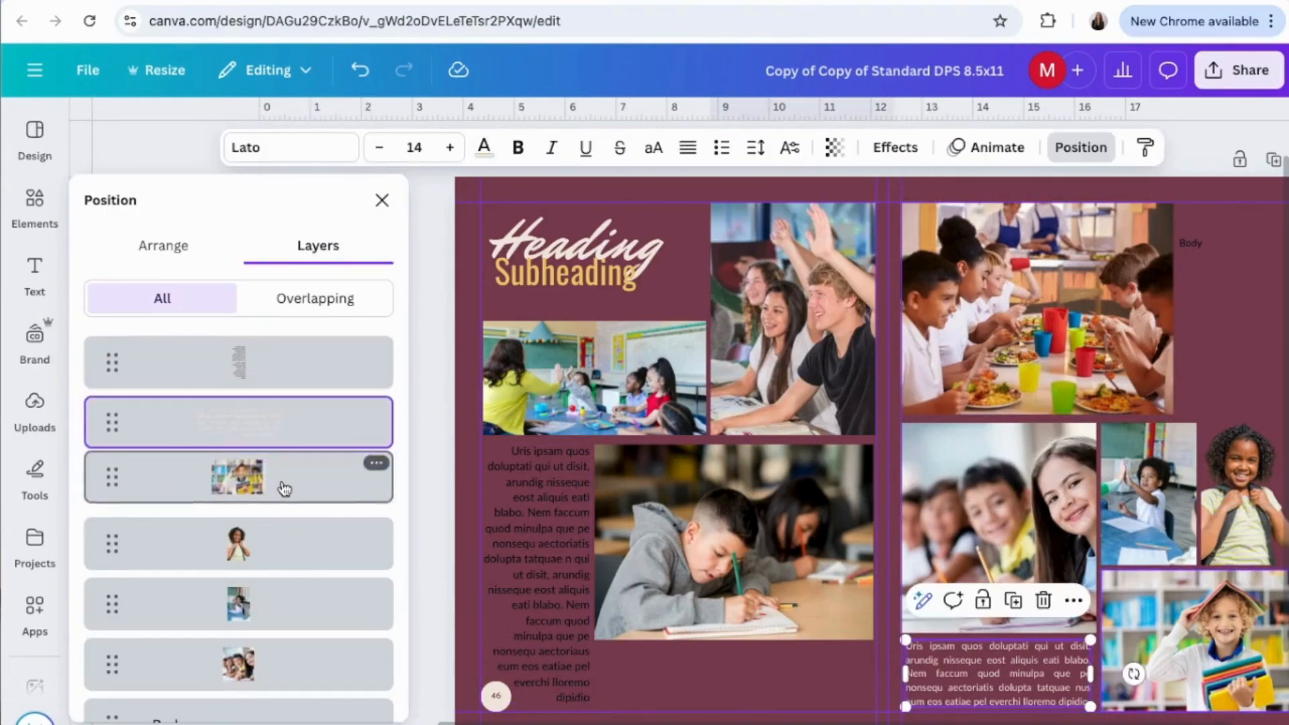
{"action": "scroll", "coordinate": [288, 602], "scroll_direction": "down", "scroll_amount": 5}
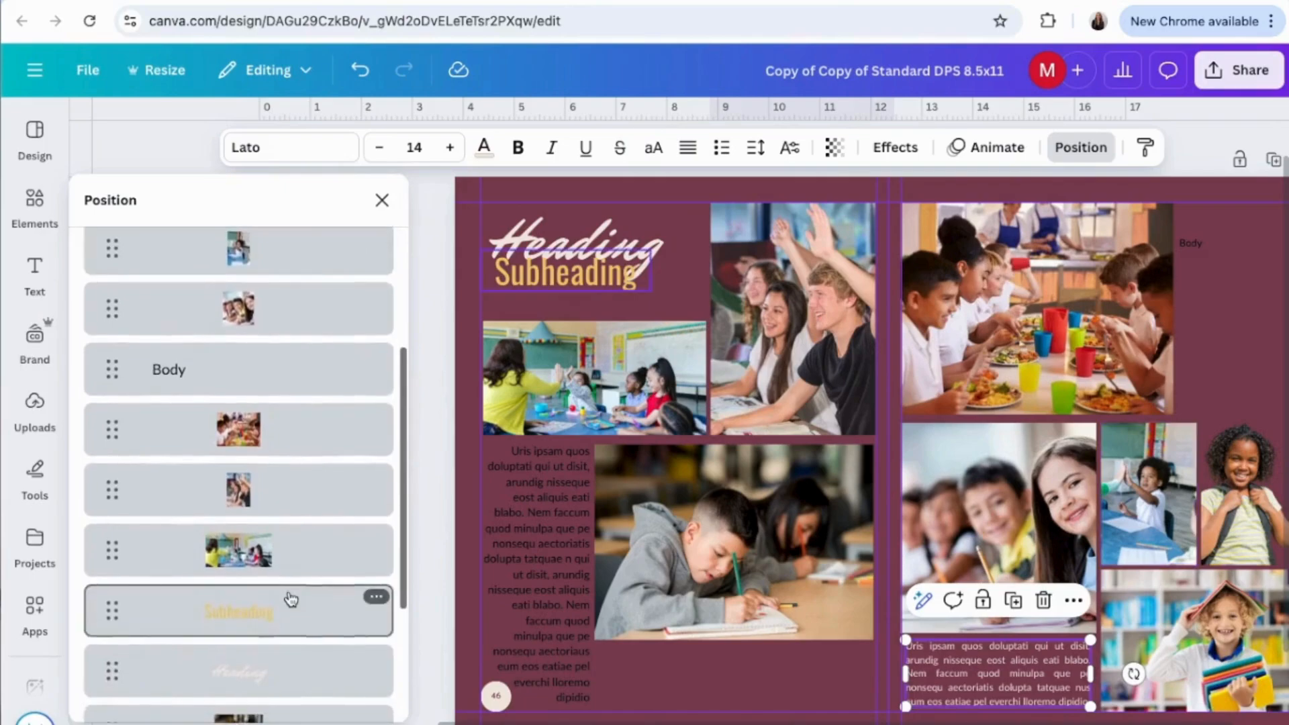
{"action": "scroll", "coordinate": [289, 599], "scroll_direction": "down", "scroll_amount": 3}
{"action": "left_click", "coordinate": [382, 200]}
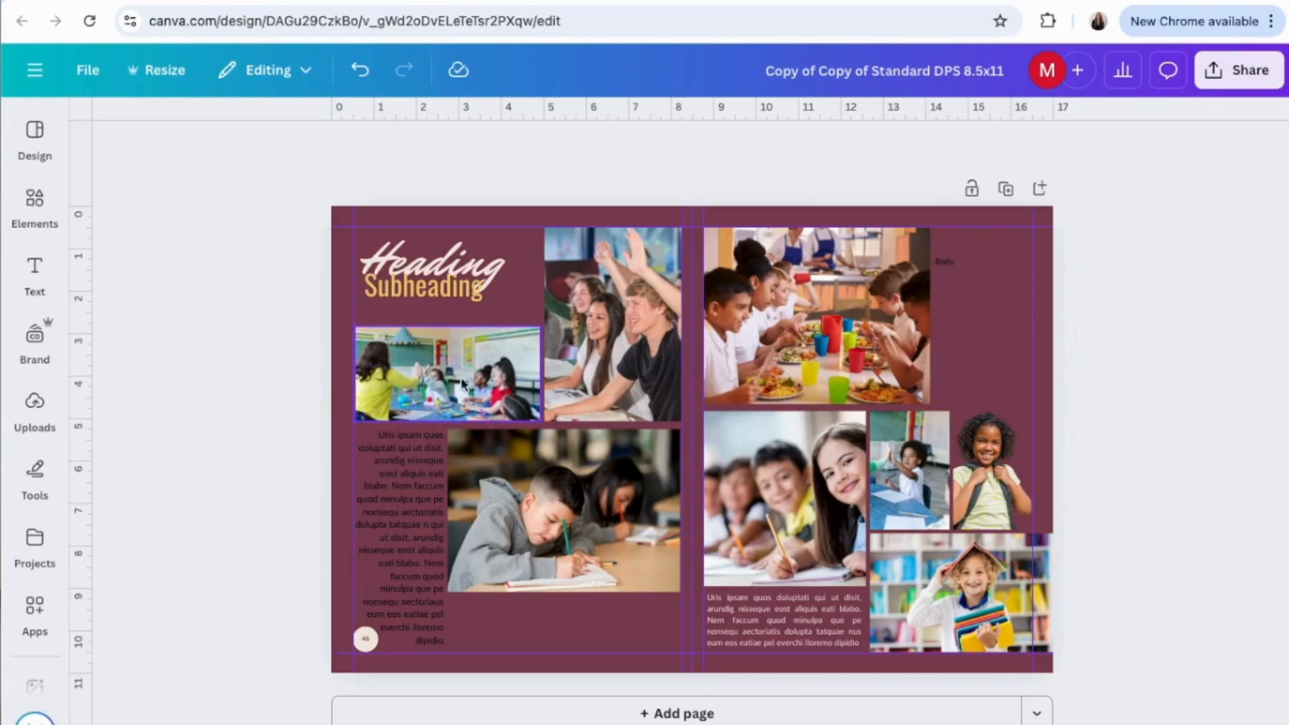
Post a comment on the classroom photo mentioning and assigned to yourself, reading "hey can we please swap this image out!".
{"action": "left_click", "coordinate": [411, 388]}
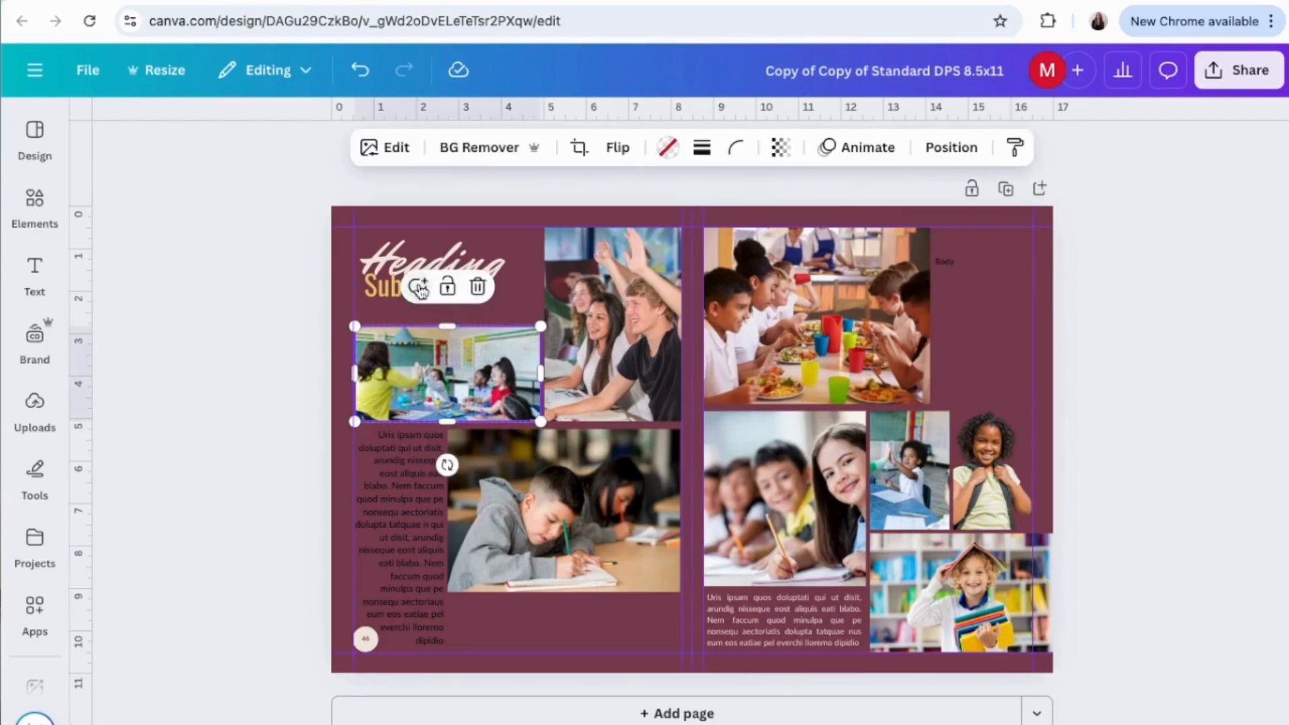
{"action": "left_click", "coordinate": [418, 289]}
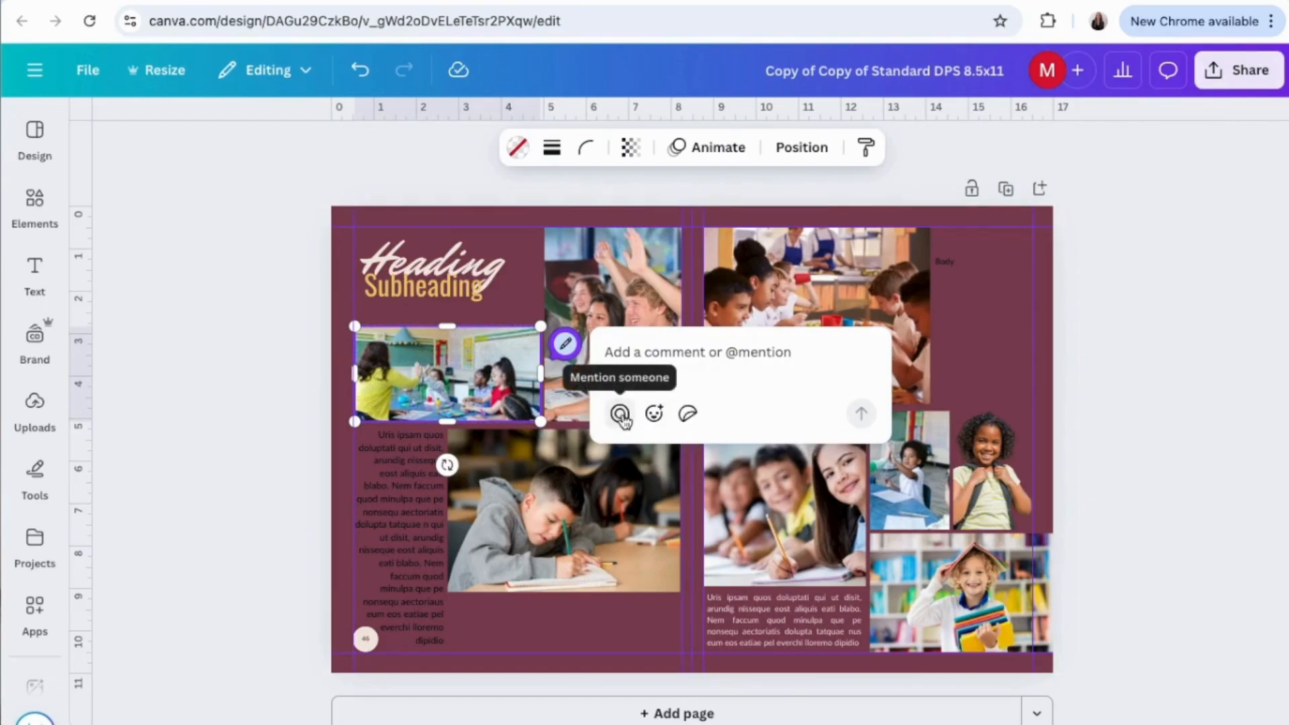
{"action": "left_click", "coordinate": [619, 414]}
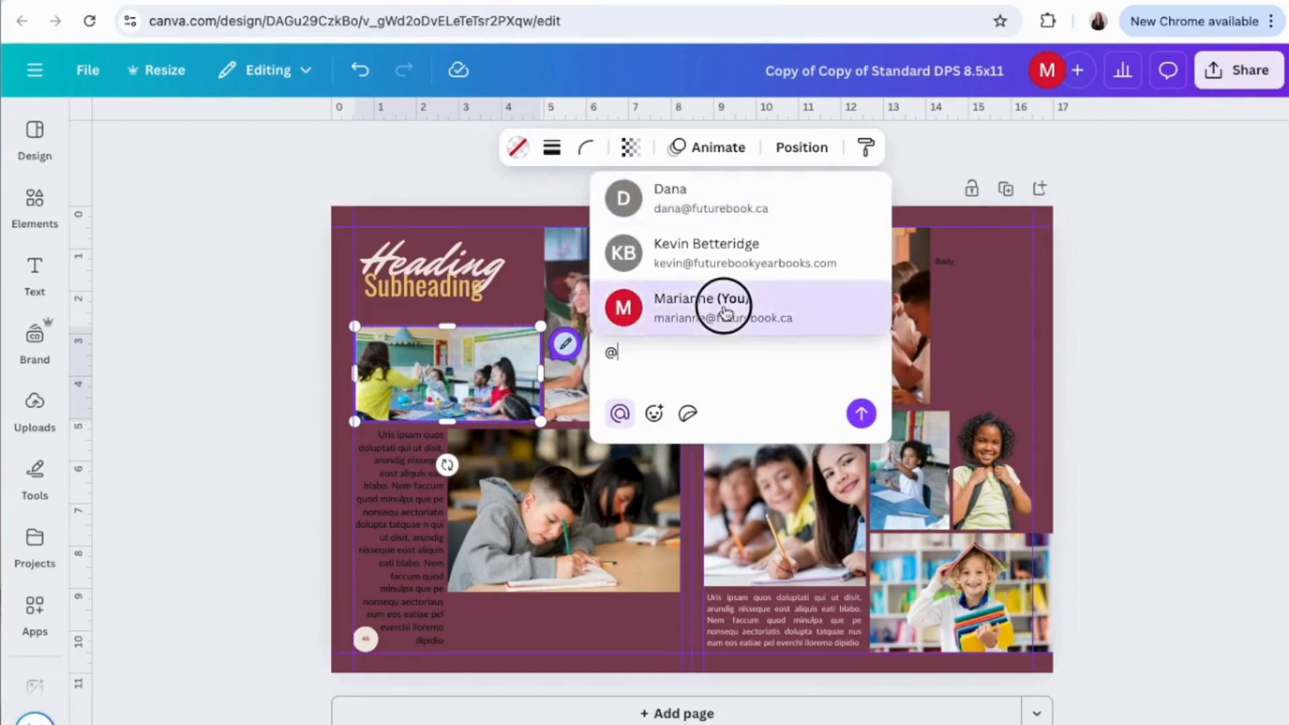
{"action": "left_click", "coordinate": [724, 315]}
{"action": "type", "text": "hey c"}
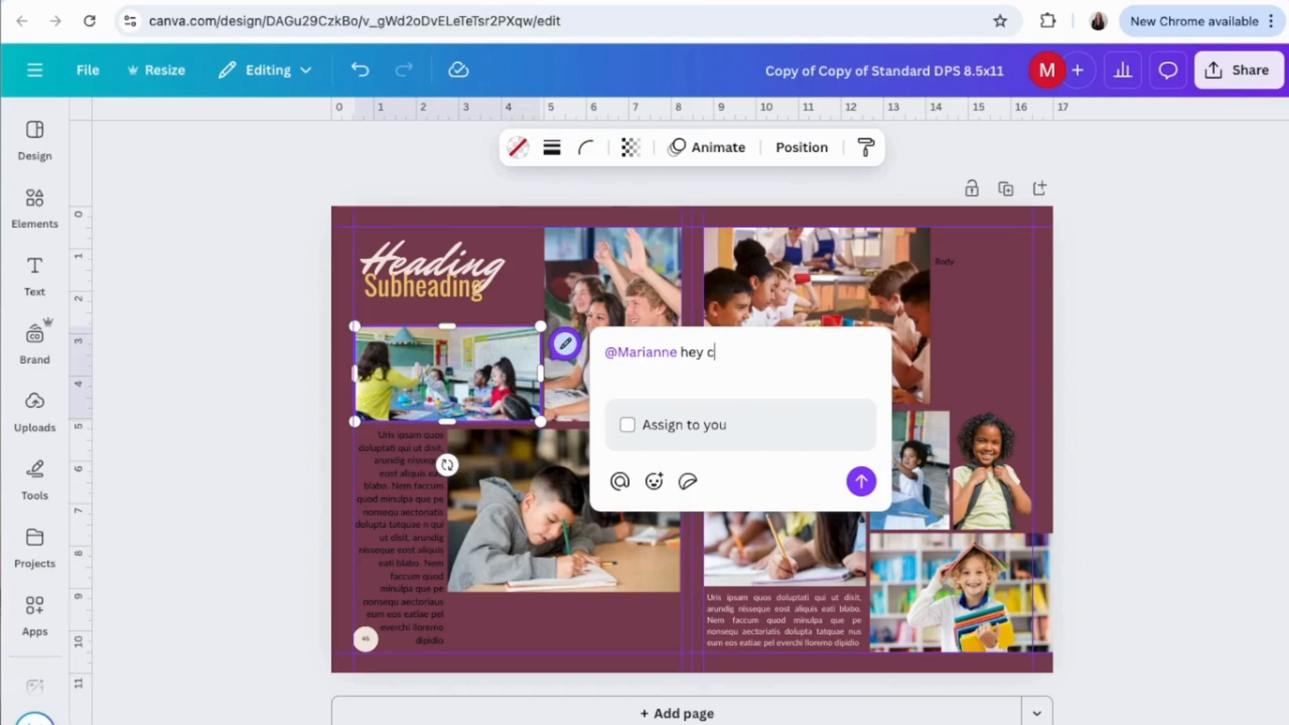
{"action": "type", "text": "an we peaease swap this image out!"}
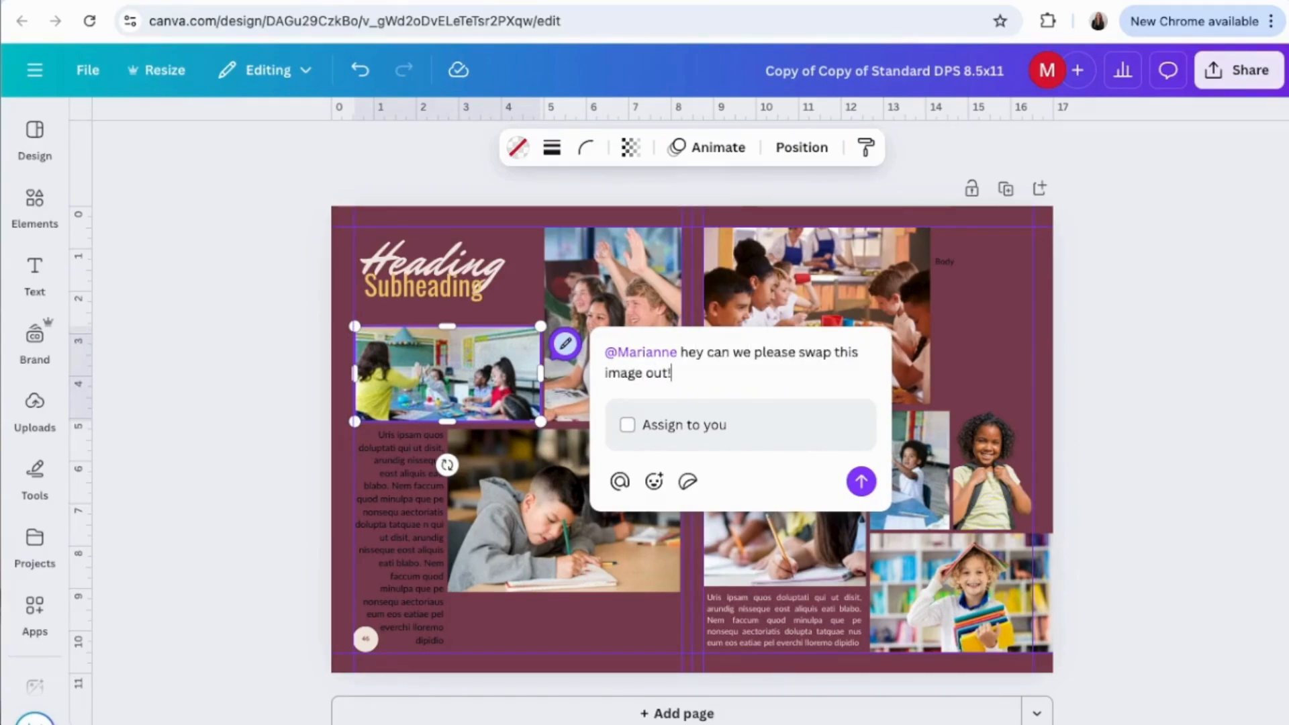
{"action": "left_click", "coordinate": [627, 425]}
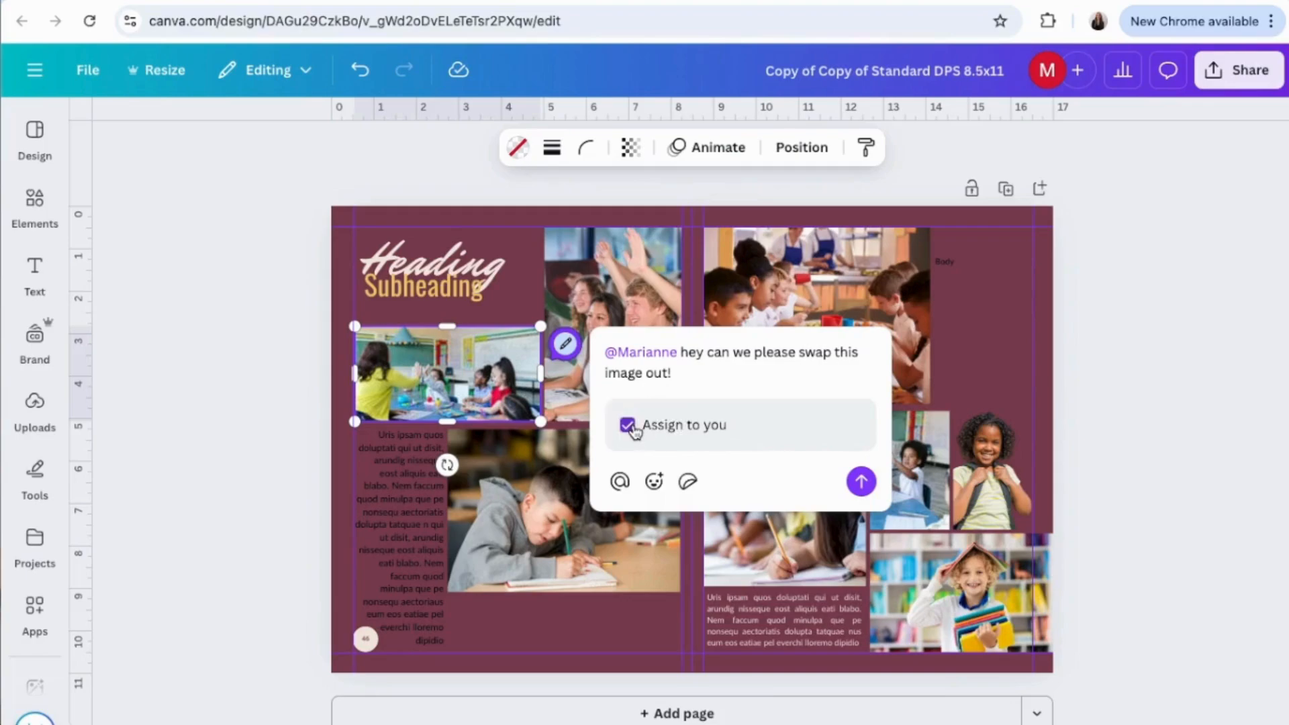
{"action": "left_click", "coordinate": [862, 482]}
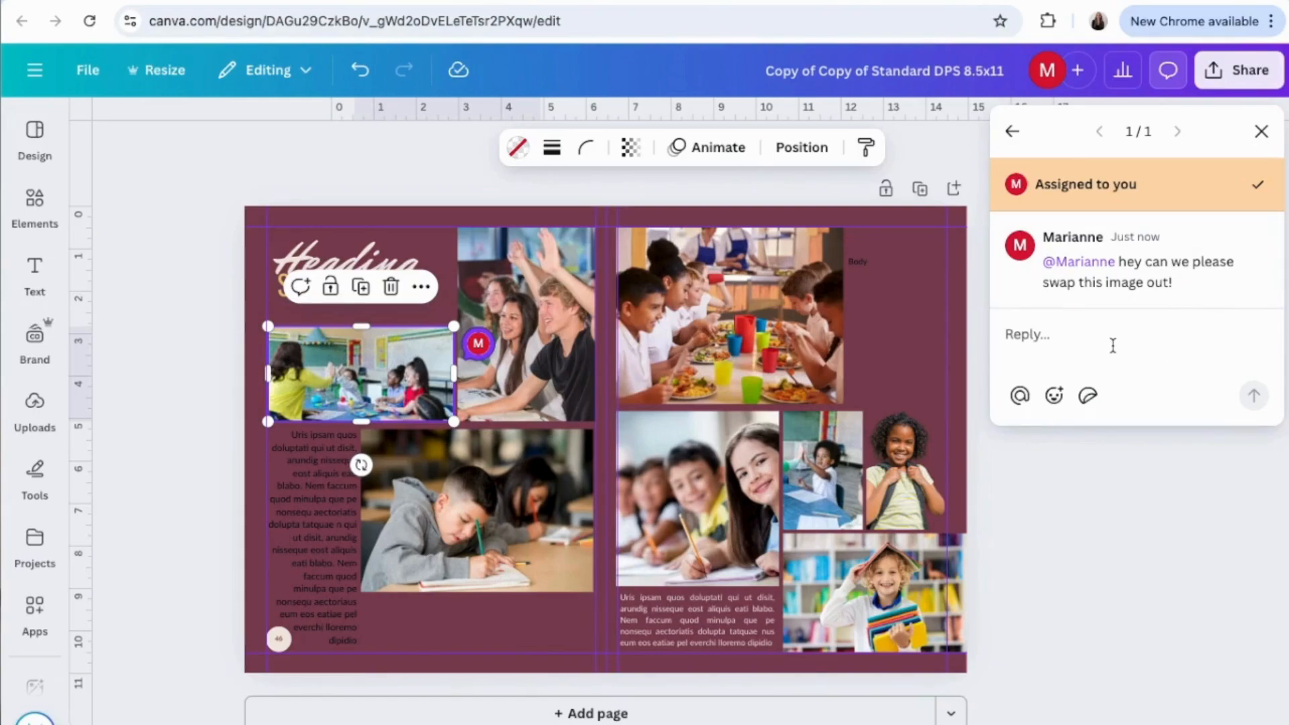
Resolve the assigned comment on the classroom photo and close its thread.
{"action": "left_click", "coordinate": [1257, 188]}
{"action": "left_click", "coordinate": [1261, 131]}
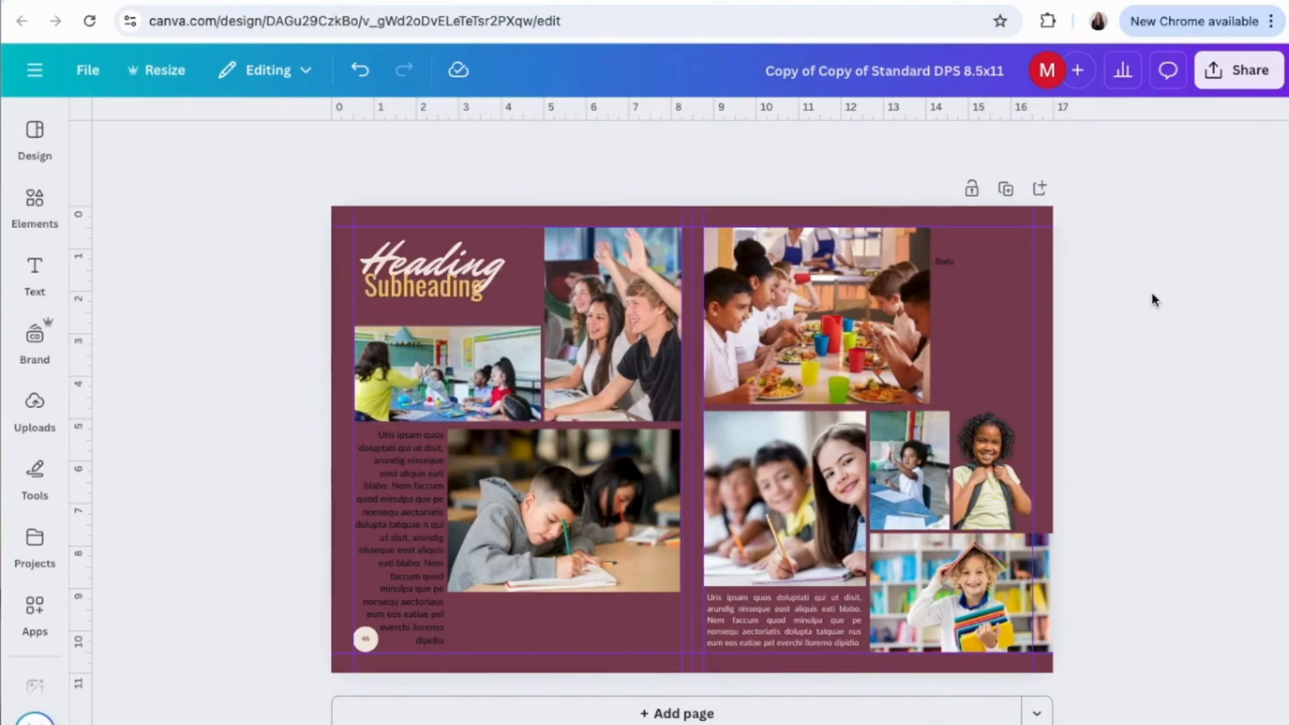
Examine the comment filter and sort options and the blank page comment box without posting anything.
{"action": "left_click", "coordinate": [1168, 74]}
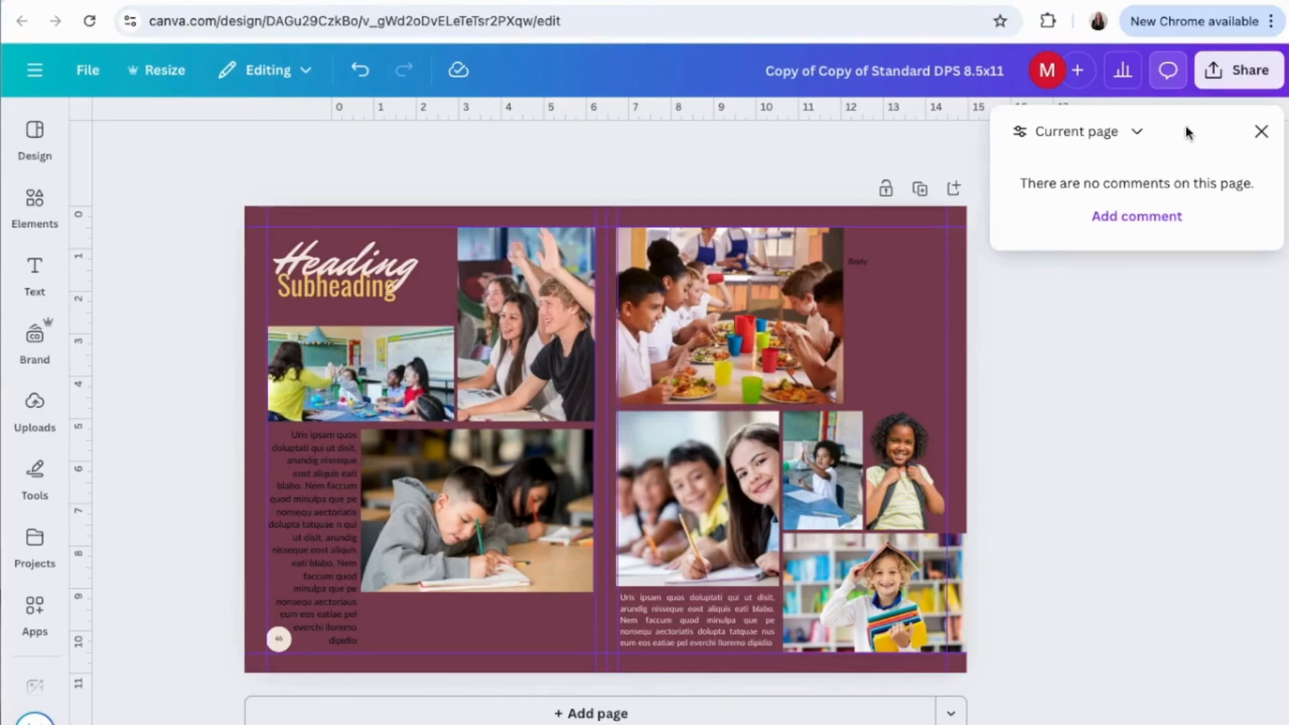
{"action": "left_click", "coordinate": [1140, 136]}
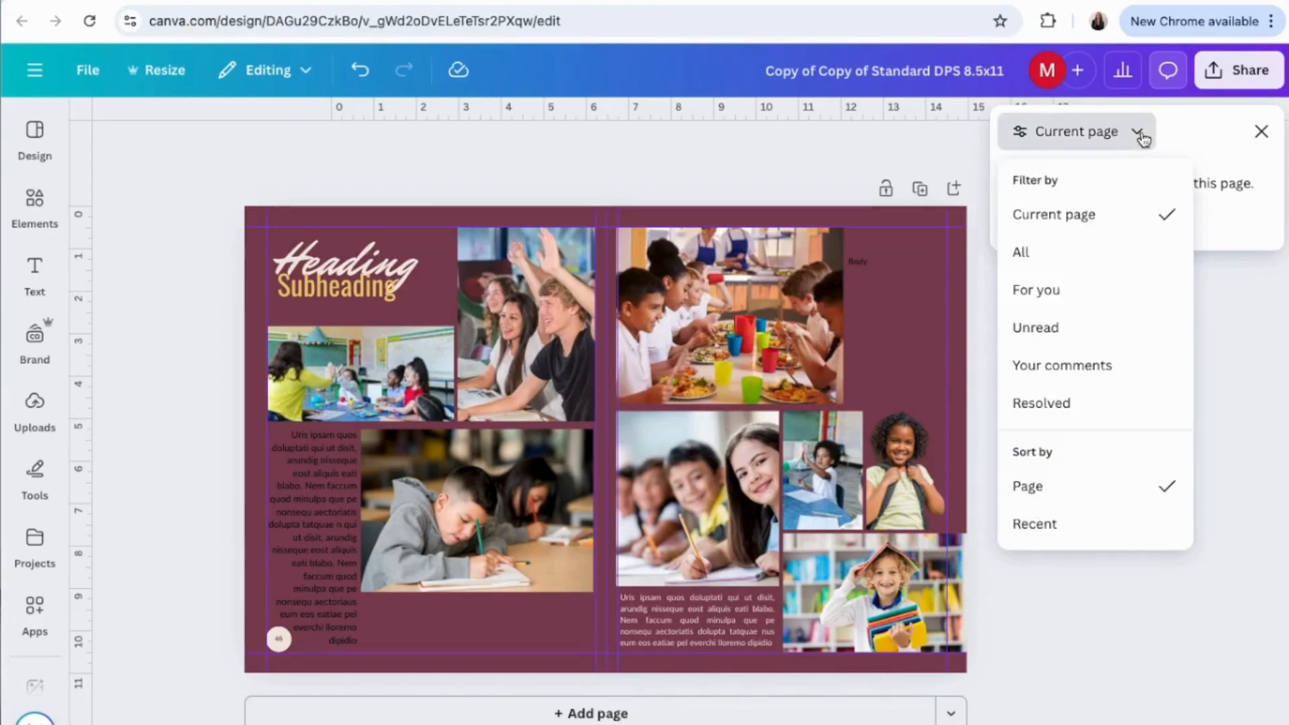
{"action": "left_click", "coordinate": [1180, 132]}
{"action": "left_click", "coordinate": [1153, 220]}
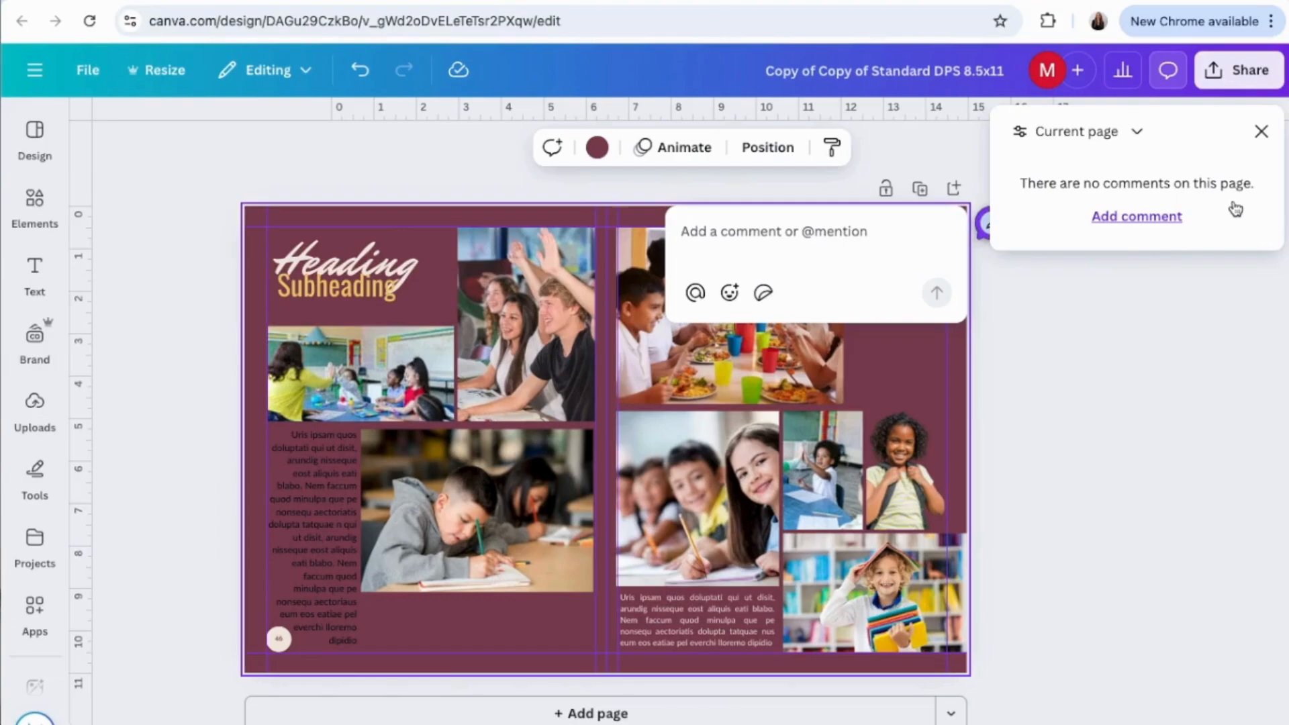
{"action": "left_click", "coordinate": [1261, 135]}
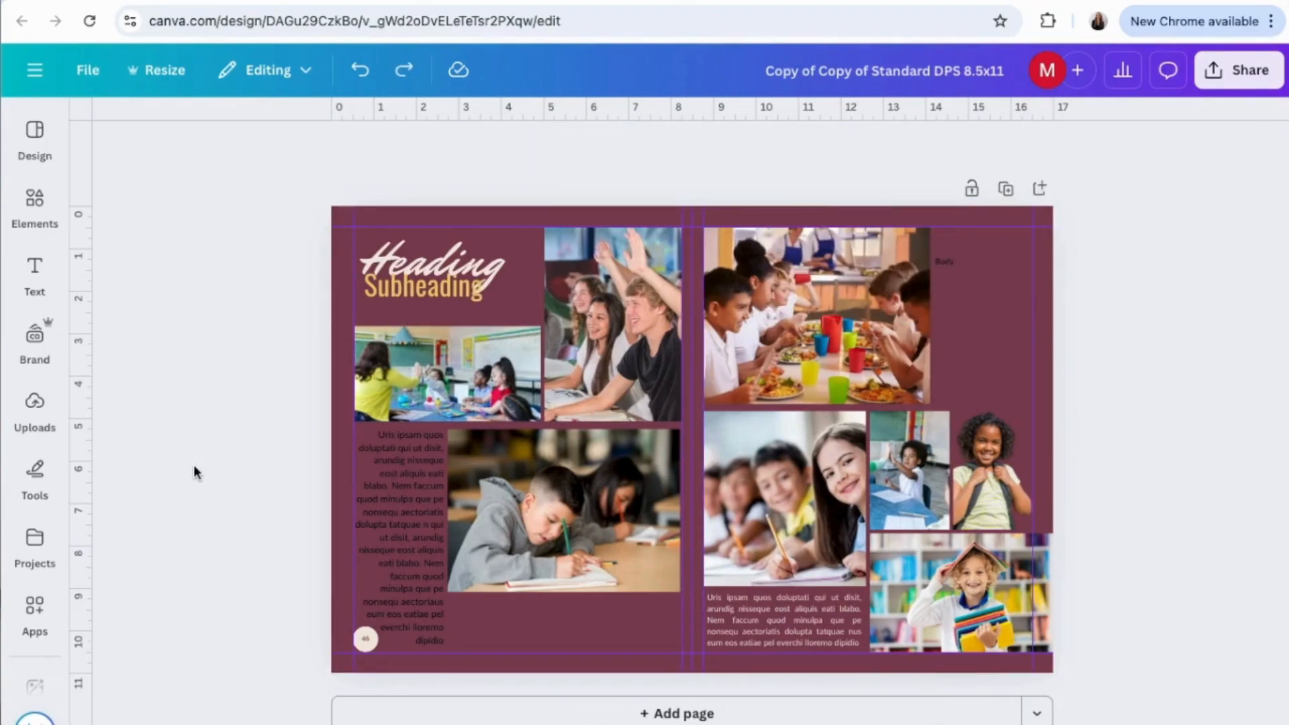
Add a light yellow sticky note at the centre of the spread.
{"action": "mouse_move", "coordinate": [36, 481]}
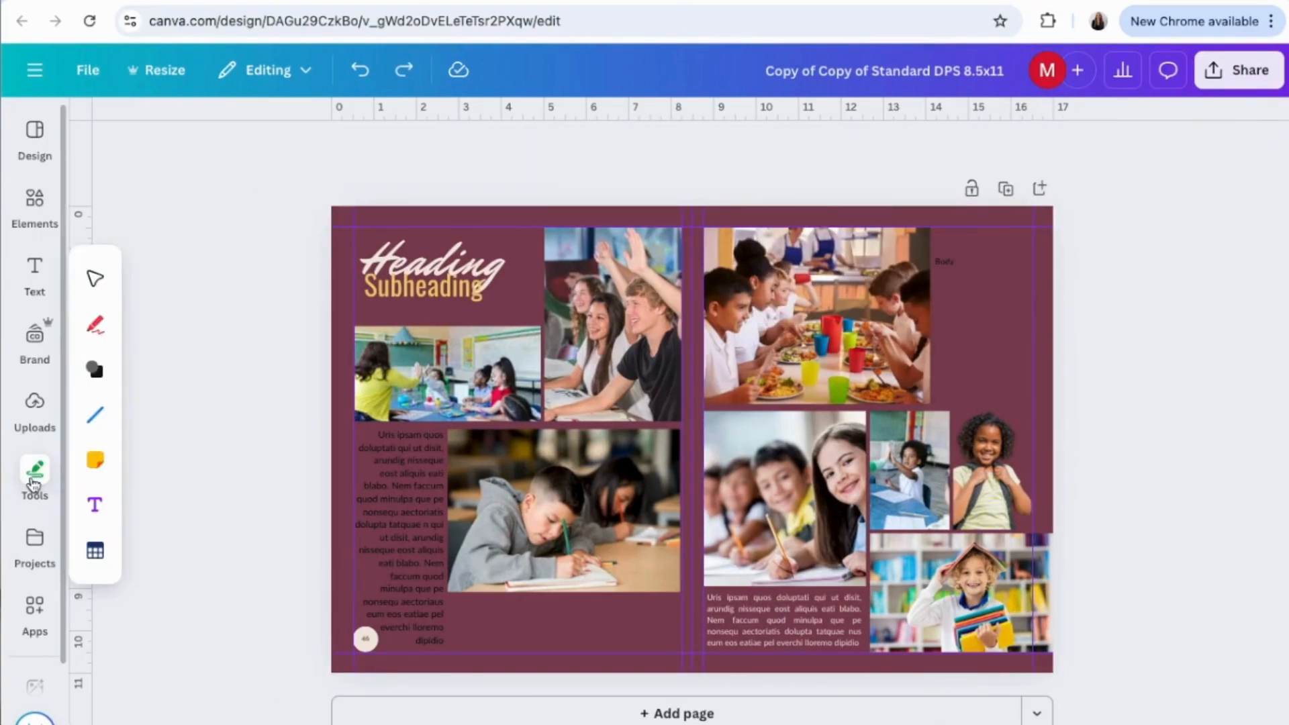
{"action": "left_click", "coordinate": [94, 460]}
{"action": "left_click", "coordinate": [149, 303]}
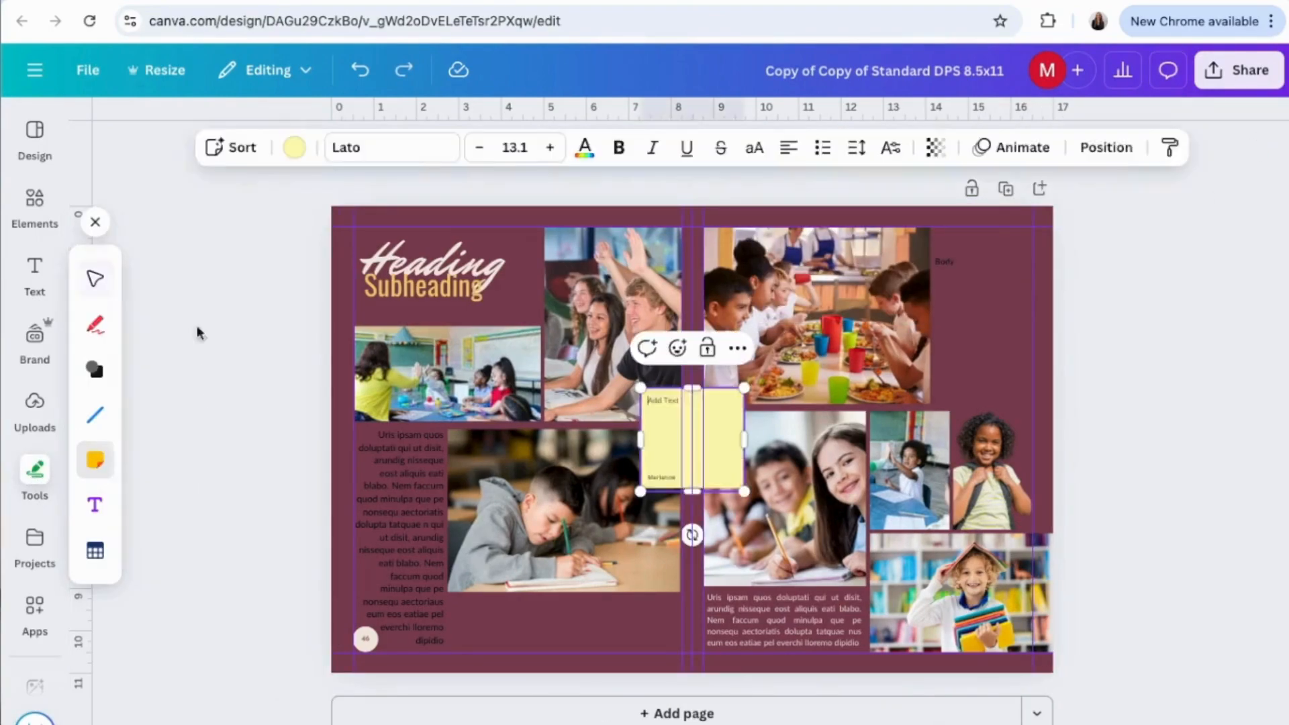